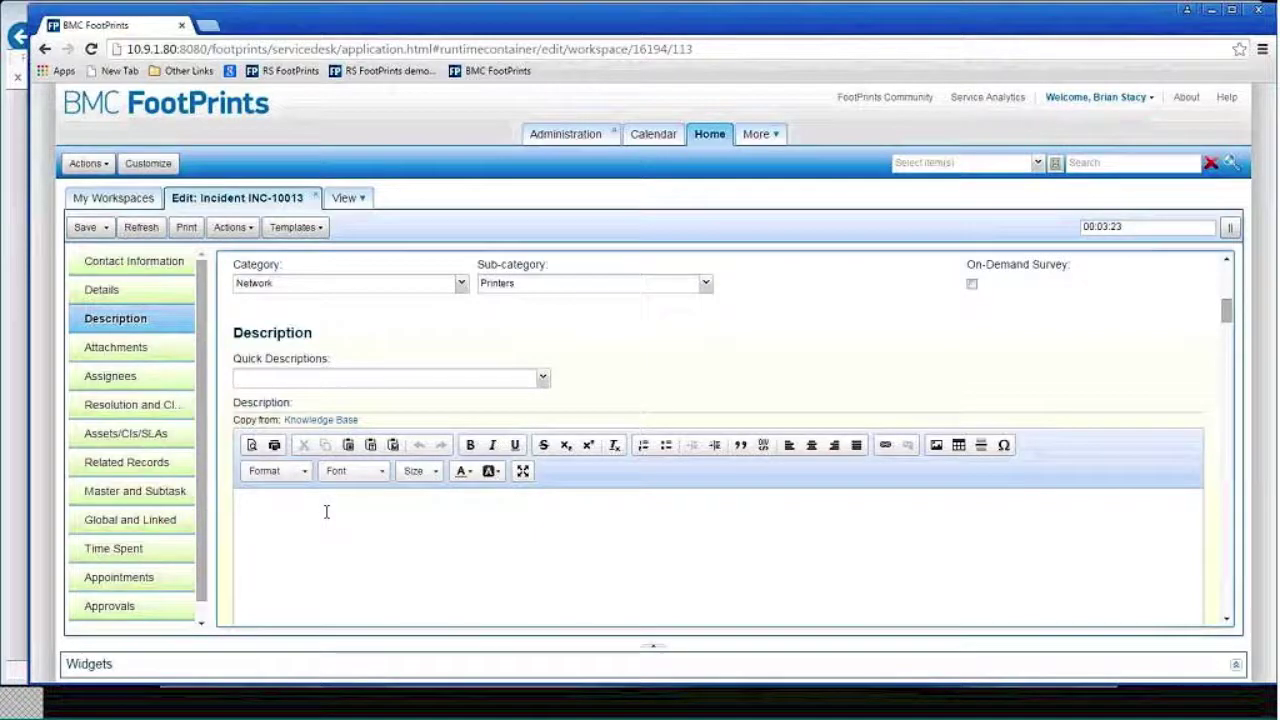
Step: From the incident's description, open the Knowledge Base lookup and search Knowledge Base / Knowledge Article for "printer"
{"action": "scroll", "coordinate": [326, 512], "scroll_direction": "down", "scroll_amount": 1}
{"action": "scroll", "coordinate": [326, 514], "scroll_direction": "down", "scroll_amount": 1}
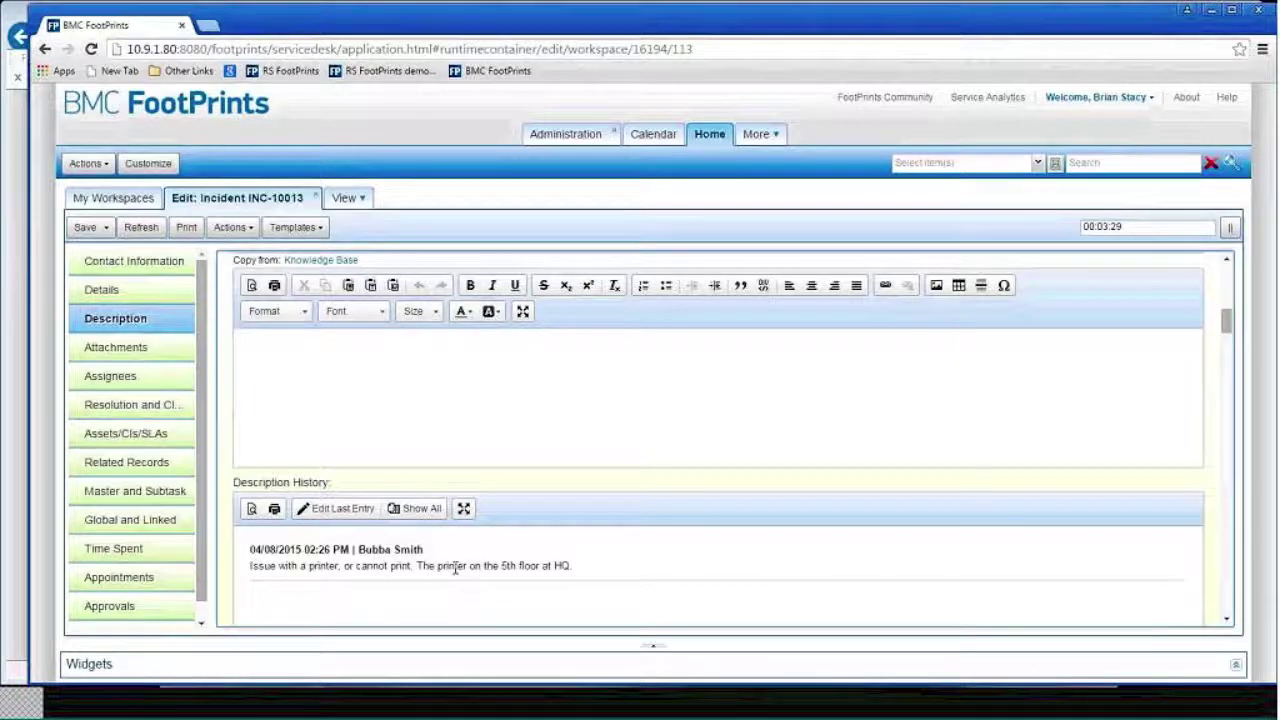
{"action": "scroll", "coordinate": [455, 567], "scroll_direction": "up", "scroll_amount": 1}
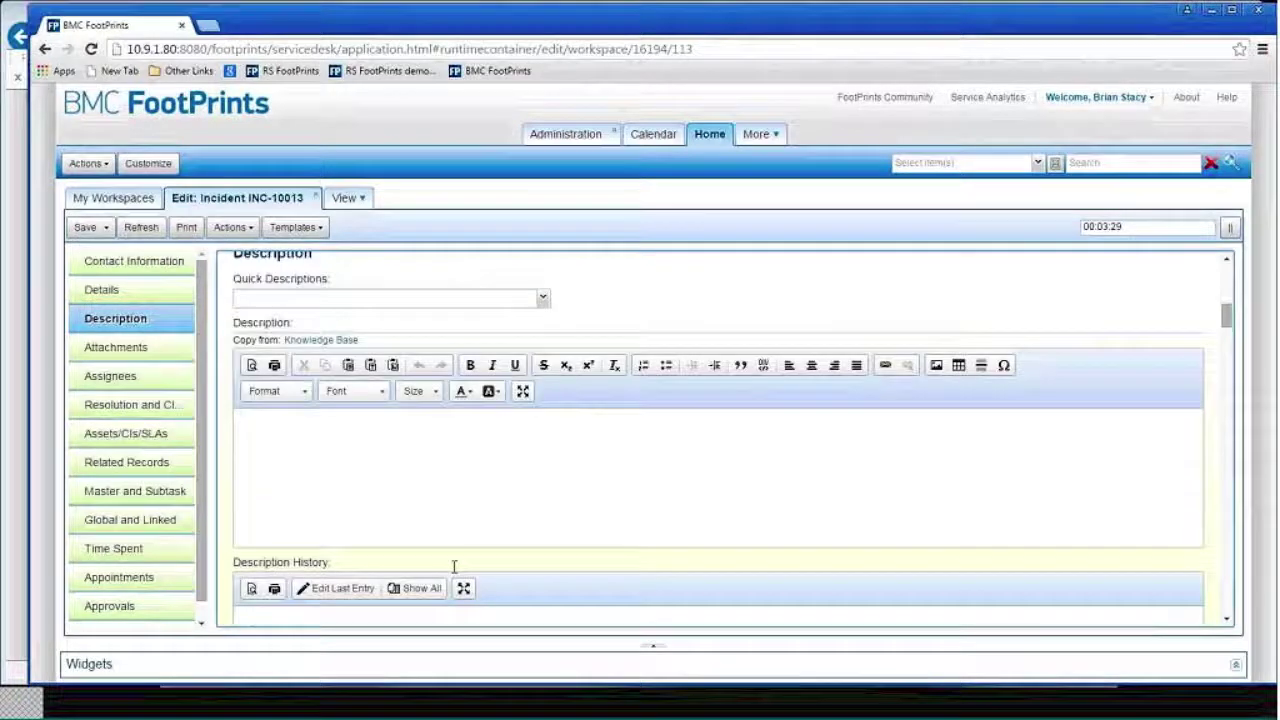
{"action": "left_click", "coordinate": [321, 341]}
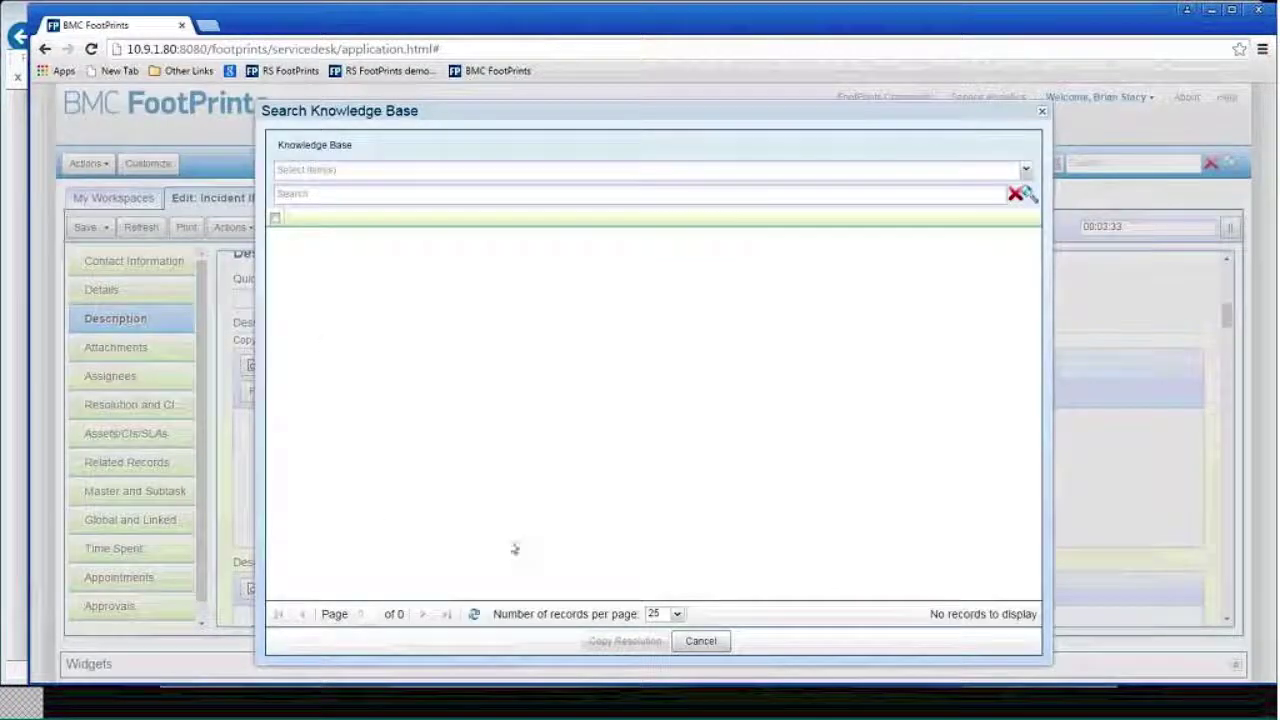
{"action": "left_click", "coordinate": [1025, 170]}
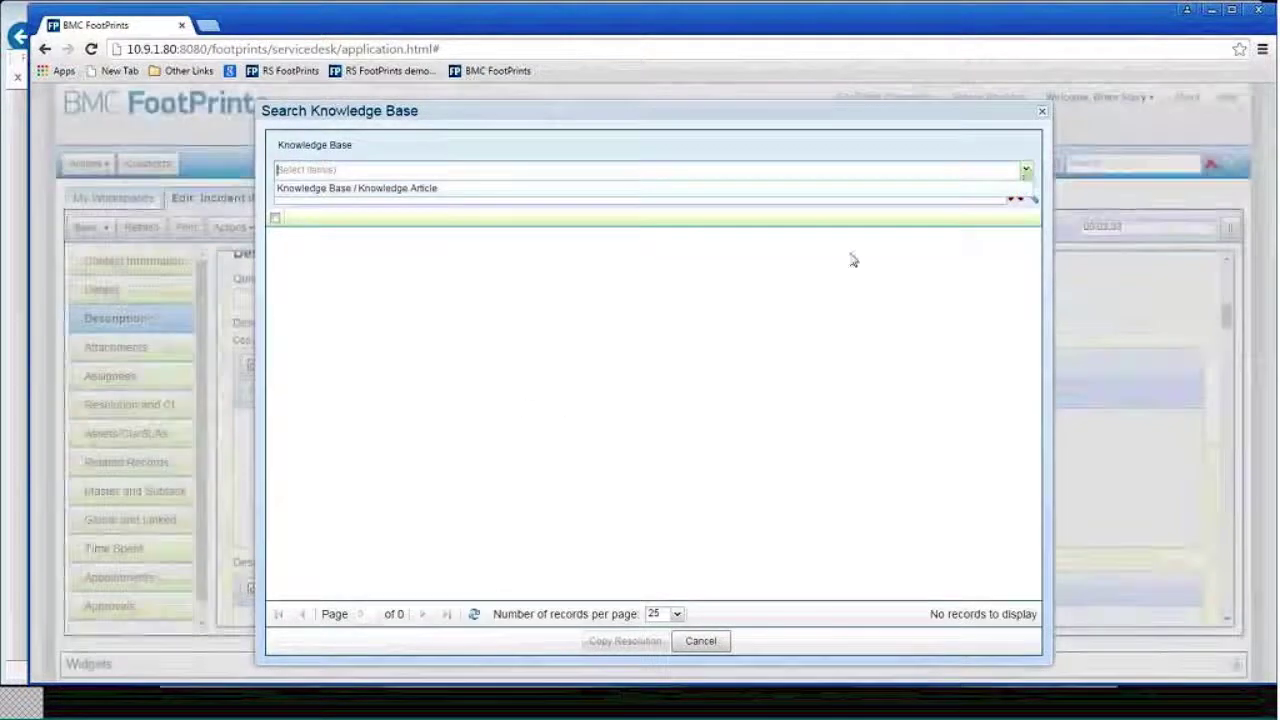
{"action": "left_click", "coordinate": [530, 190]}
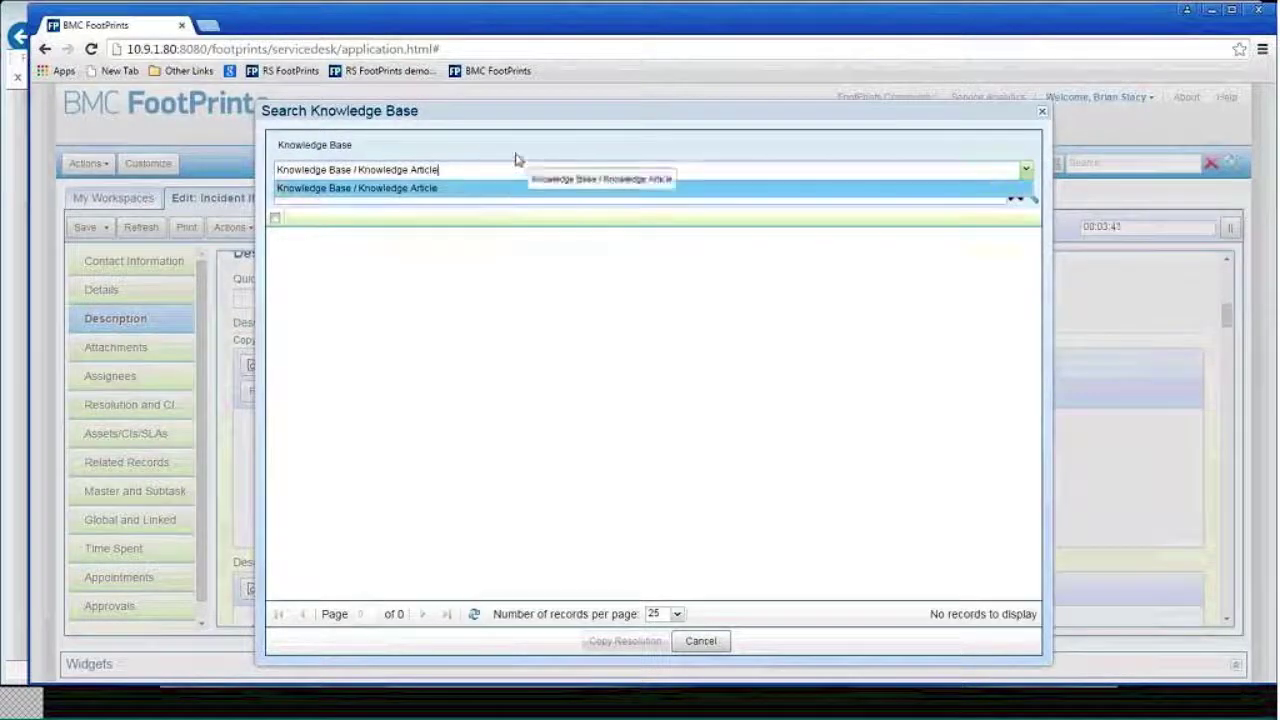
{"action": "left_click", "coordinate": [514, 160]}
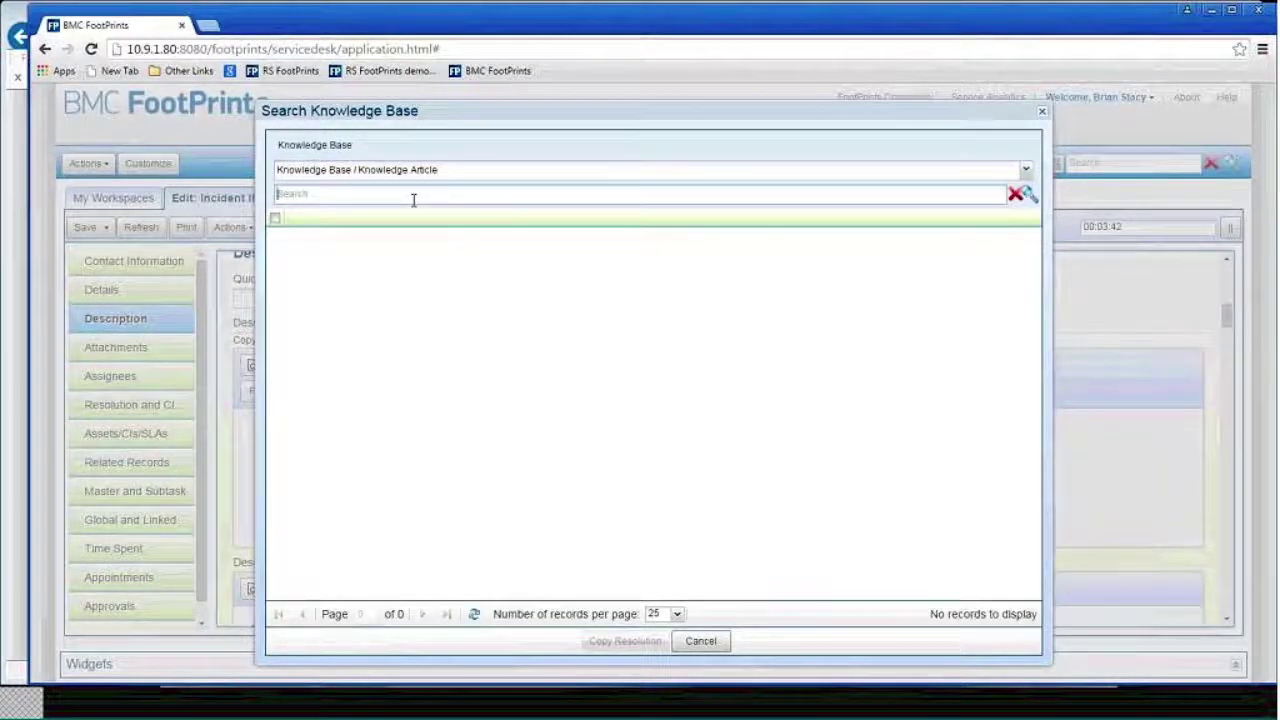
{"action": "type", "text": "printer"}
{"action": "left_click", "coordinate": [1030, 196]}
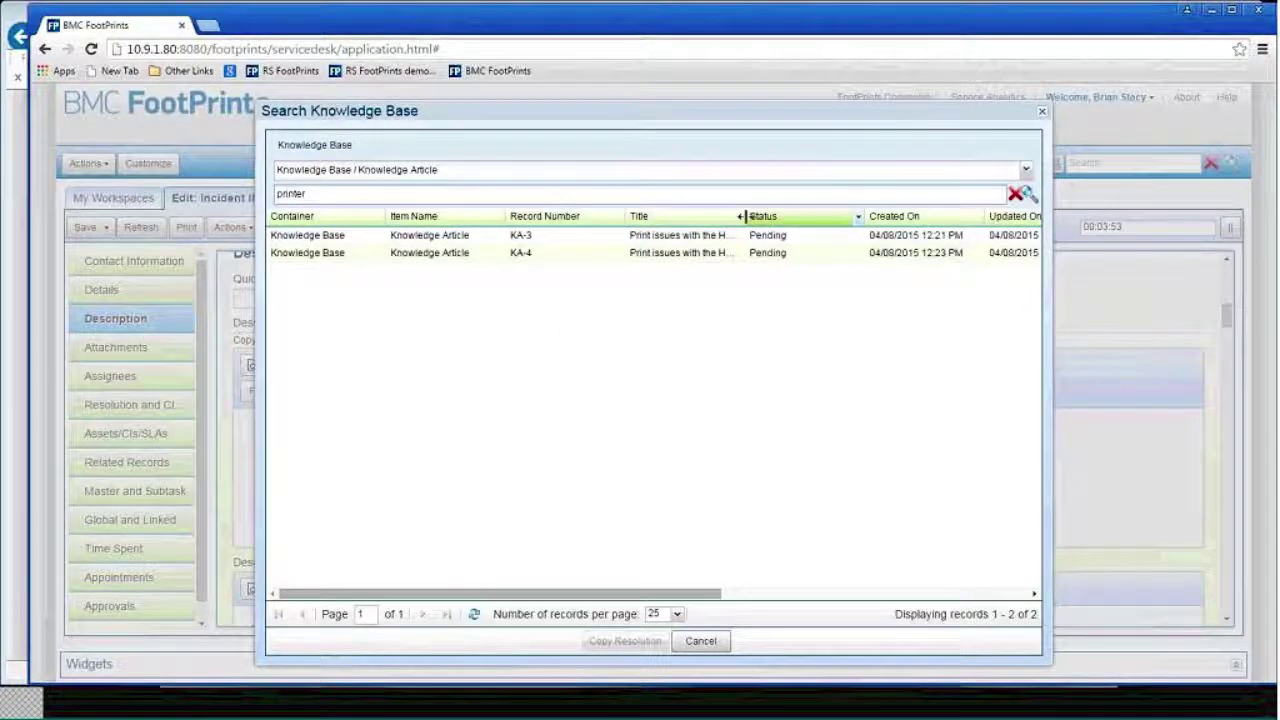
Step: Widen the Title column and copy the resolution of the article "Print issues with the HP 8610" into the incident's description
{"action": "left_click_drag", "start_coordinate": [745, 216], "coordinate": [821, 216]}
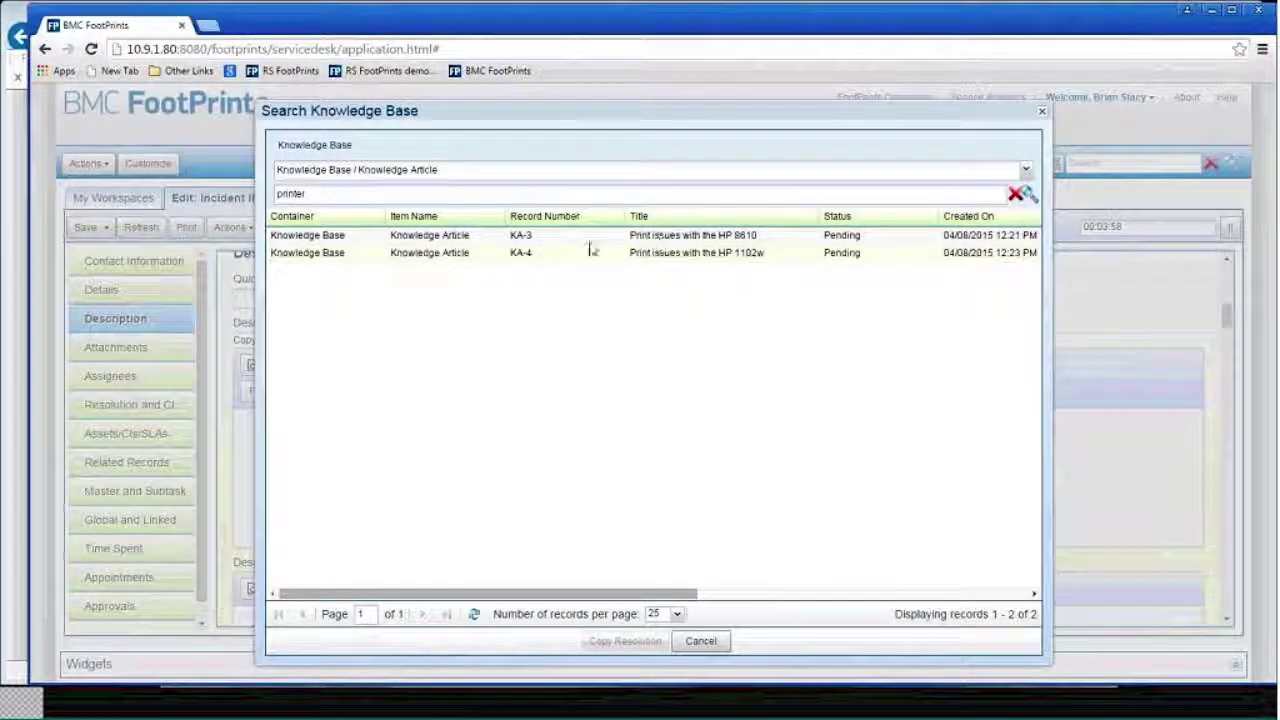
{"action": "left_click", "coordinate": [444, 238]}
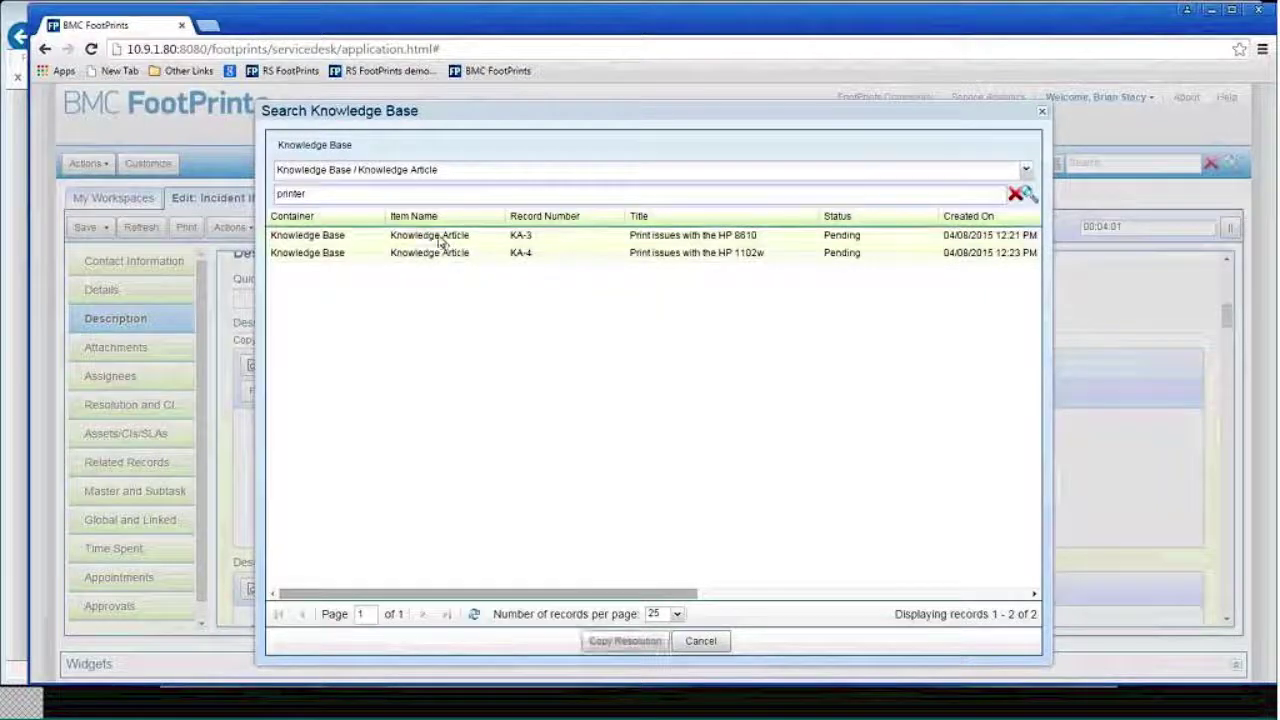
{"action": "left_click", "coordinate": [624, 642]}
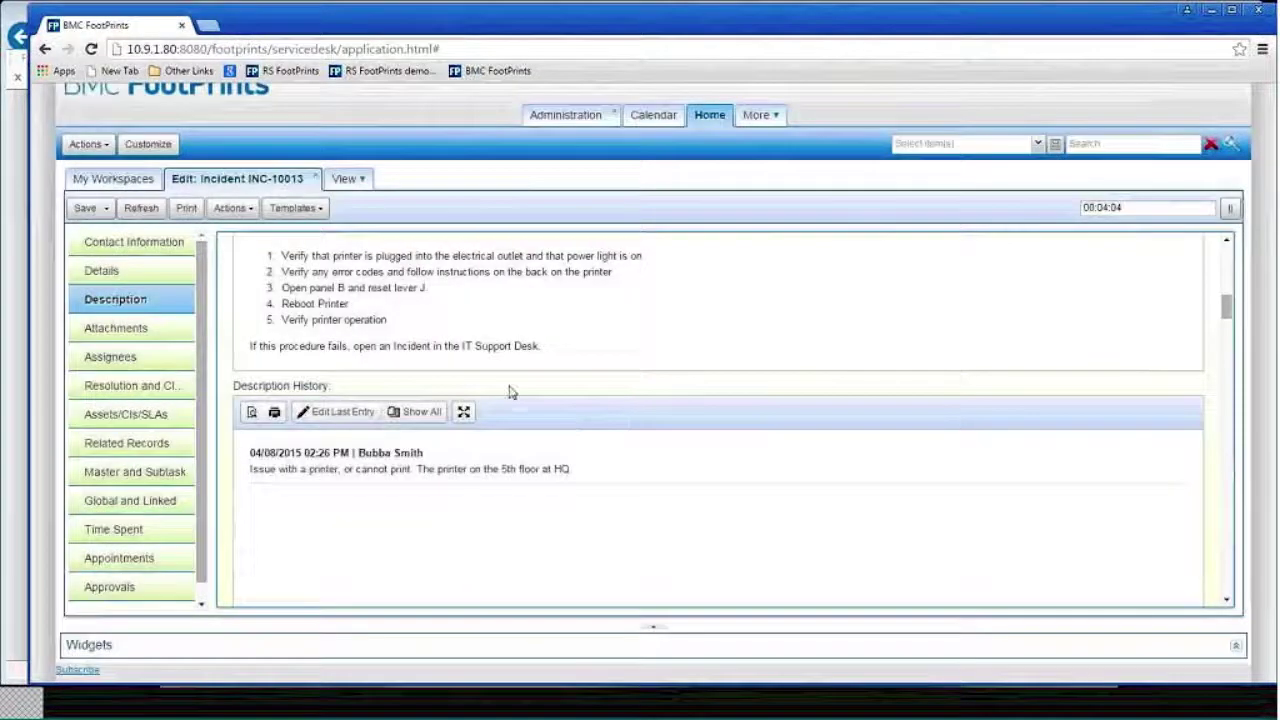
{"action": "left_click", "coordinate": [468, 346]}
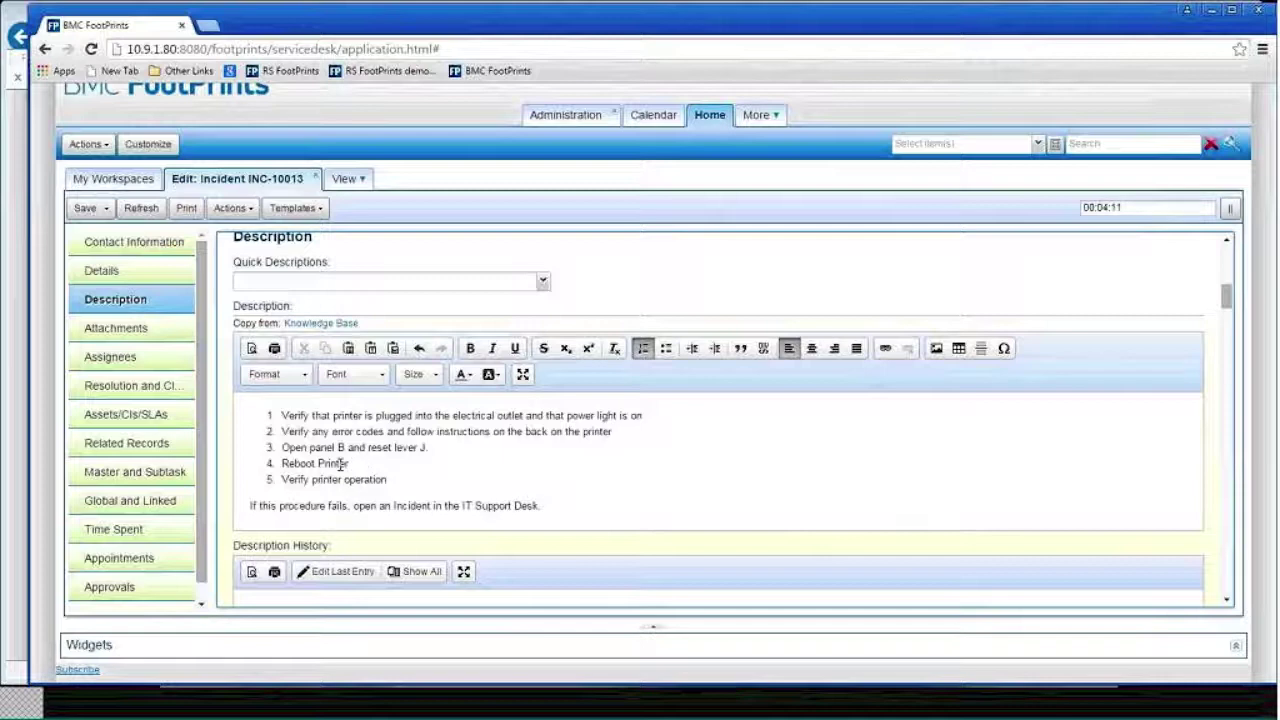
Step: Set the incident's status to Resolved in its details
{"action": "scroll", "coordinate": [522, 528], "scroll_direction": "up", "scroll_amount": 2}
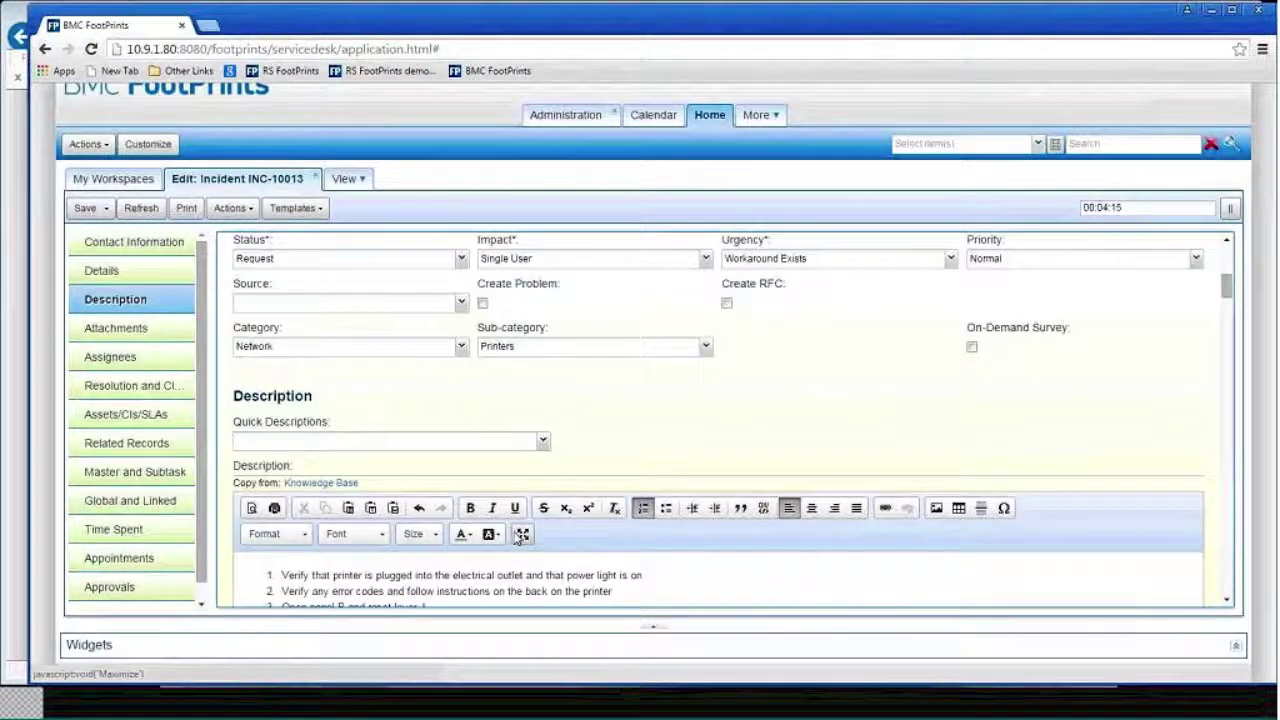
{"action": "scroll", "coordinate": [522, 535], "scroll_direction": "up", "scroll_amount": 1}
{"action": "left_click", "coordinate": [462, 342]}
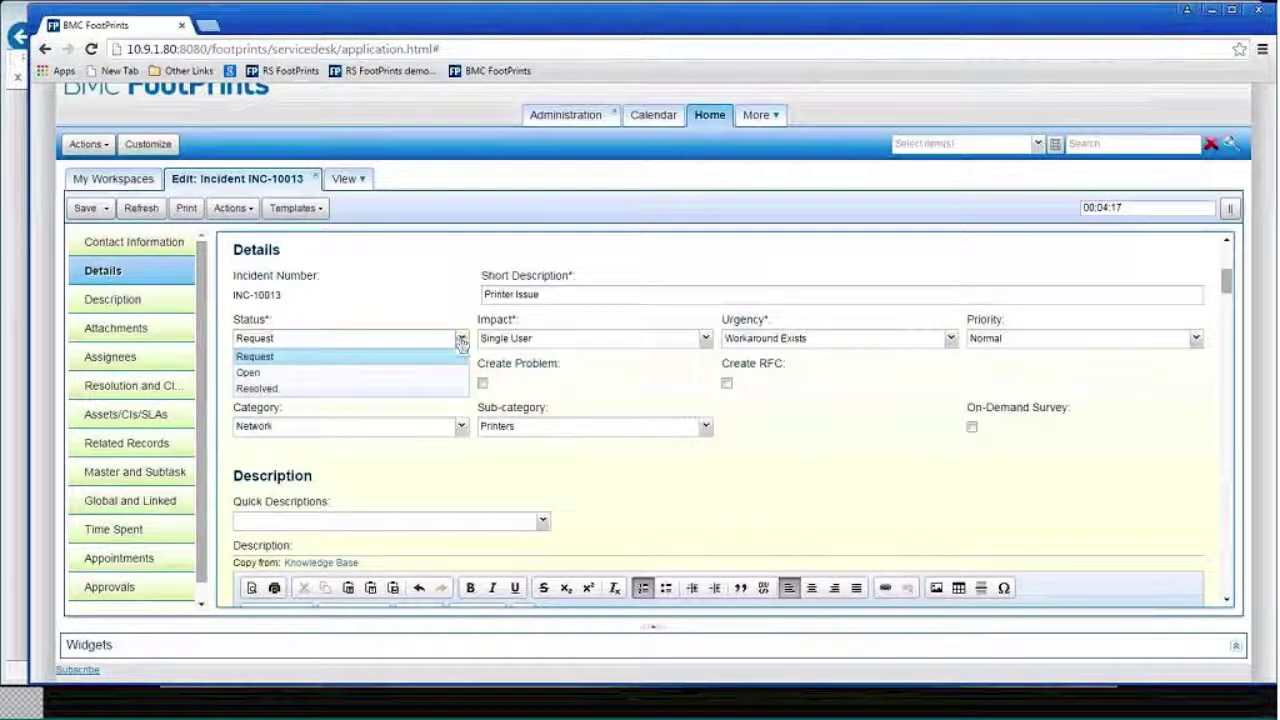
{"action": "left_click", "coordinate": [295, 396]}
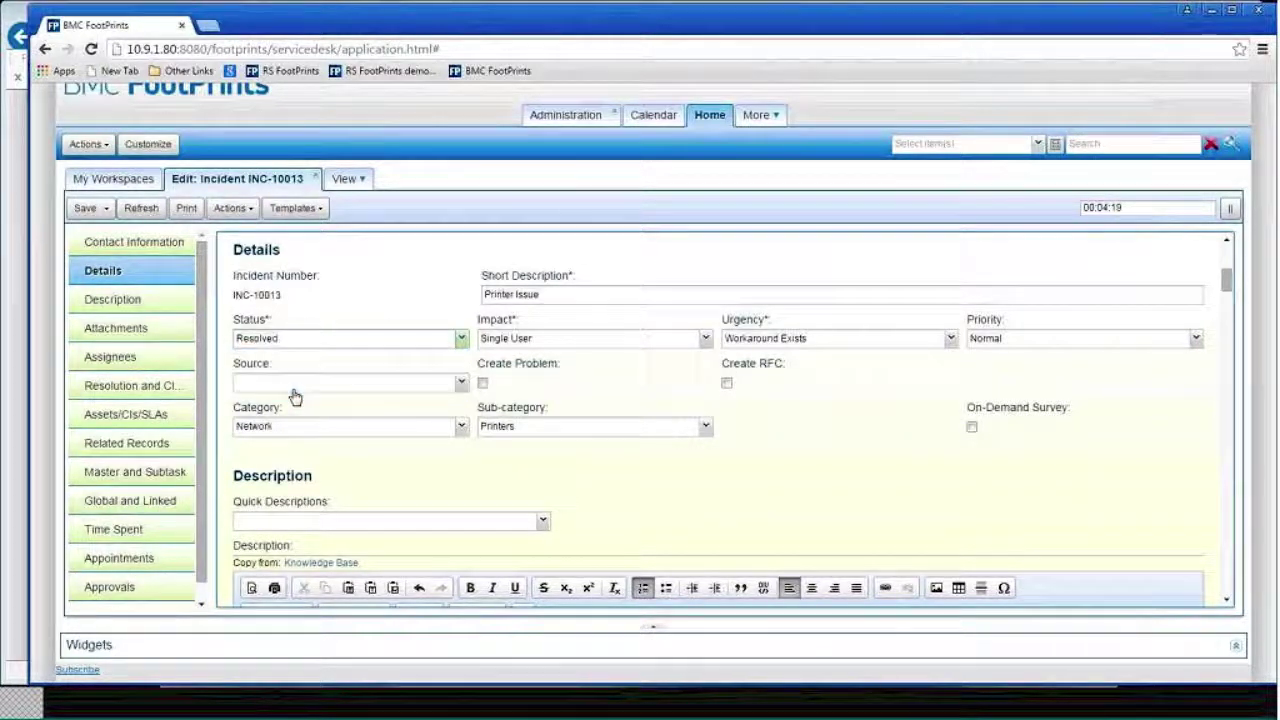
Step: Set the closure code to Agent Resolved in the incident's Resolution and Closure section
{"action": "left_click", "coordinate": [152, 392]}
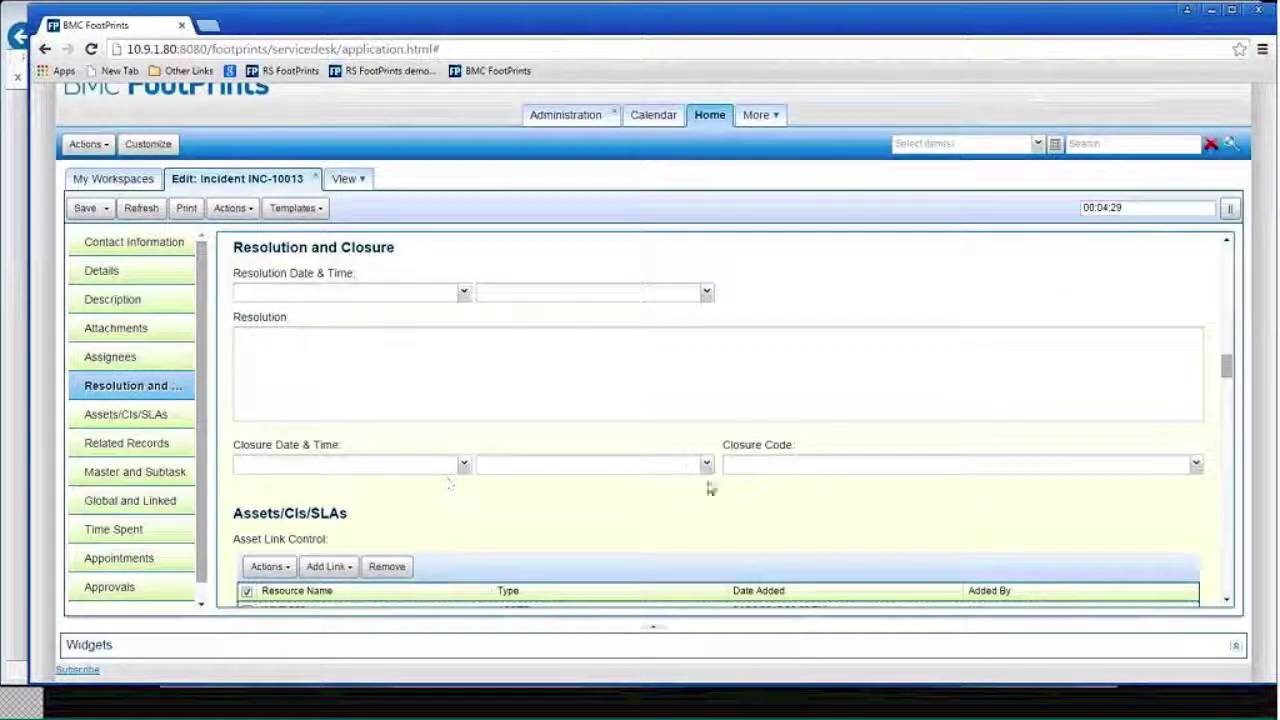
{"action": "left_click", "coordinate": [797, 466]}
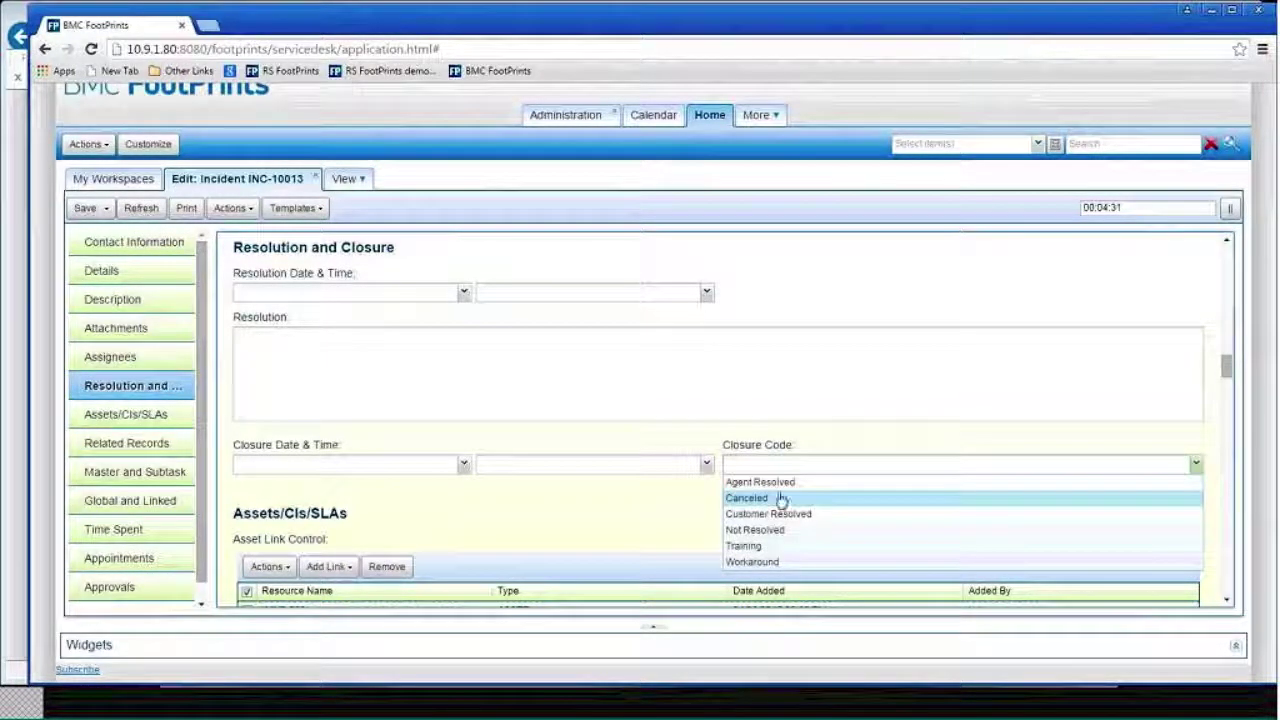
{"action": "left_click", "coordinate": [762, 482]}
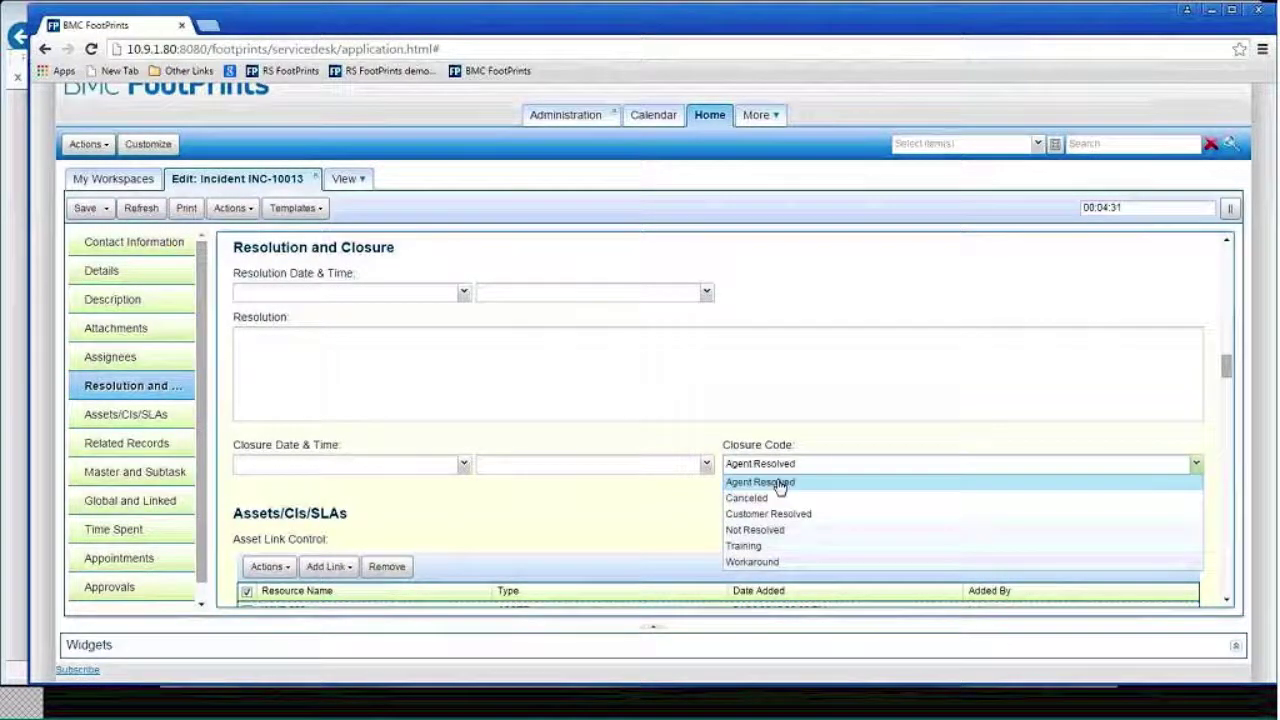
Step: Set the resolution date to today, 04/08/2015, and the resolution time to 02:30 PM
{"action": "left_click", "coordinate": [463, 293]}
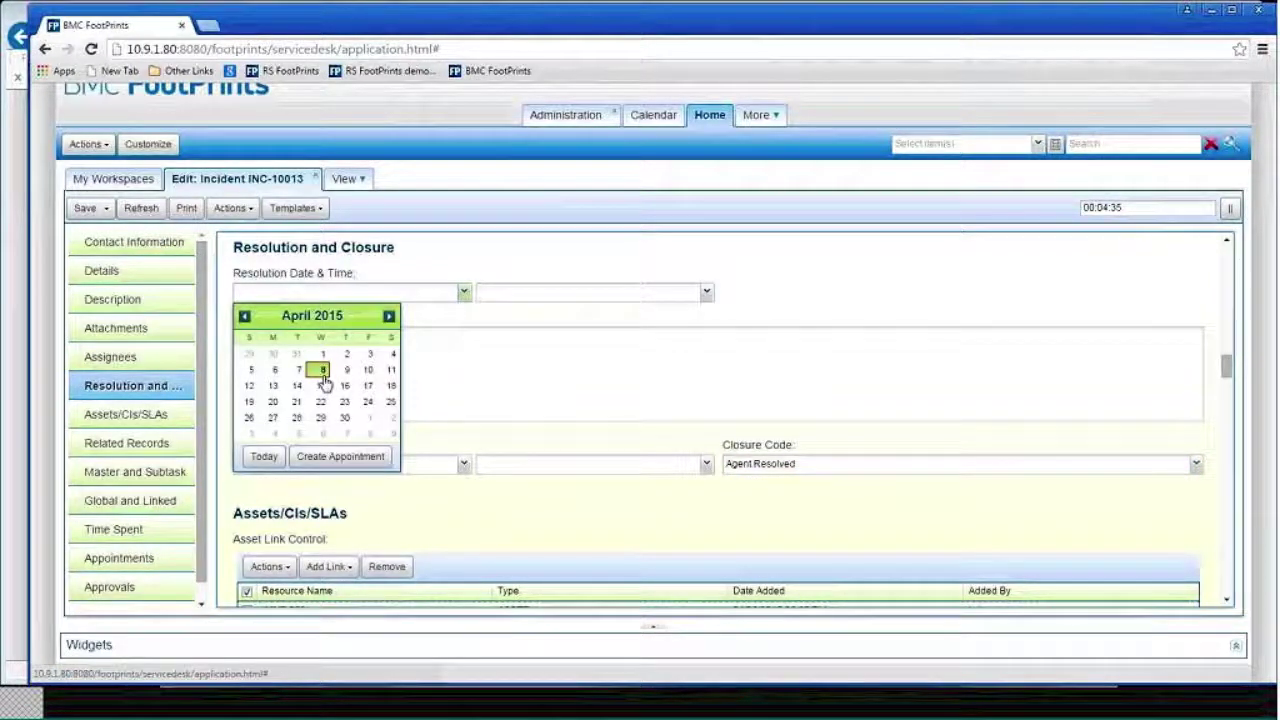
{"action": "left_click", "coordinate": [264, 456]}
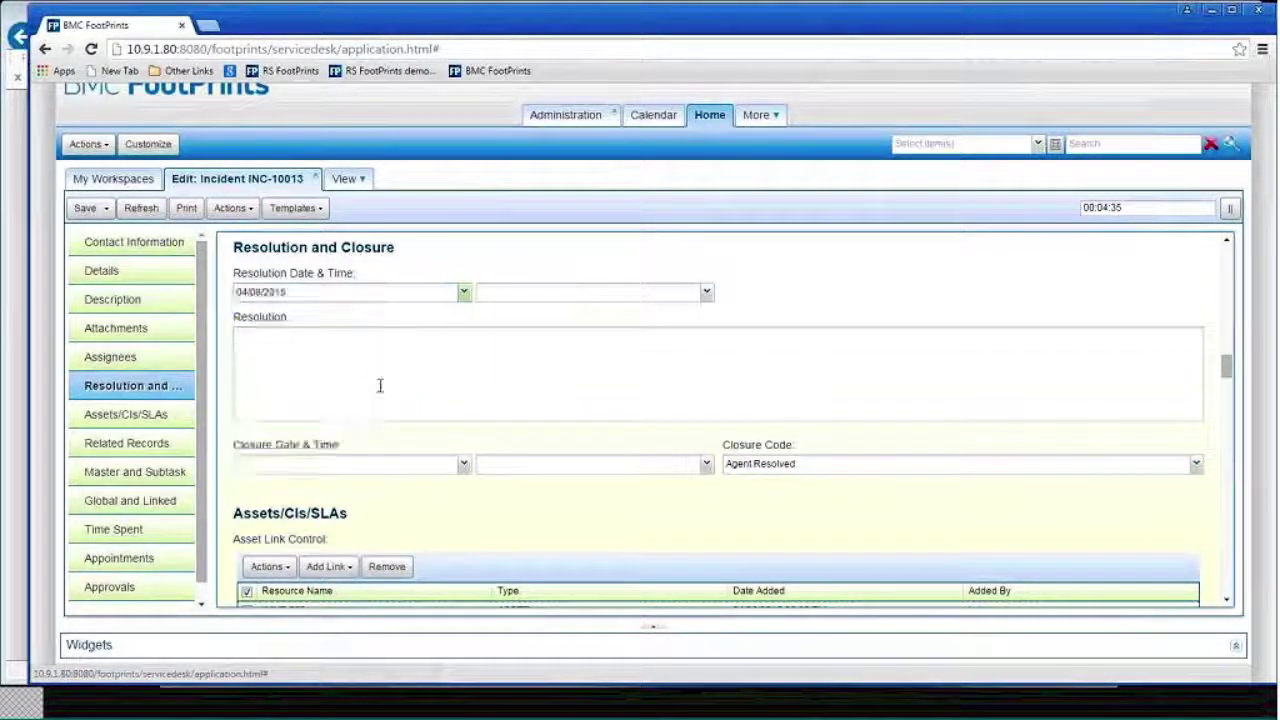
{"action": "left_click", "coordinate": [706, 292]}
{"action": "scroll", "coordinate": [705, 478], "scroll_direction": "down", "scroll_amount": 6}
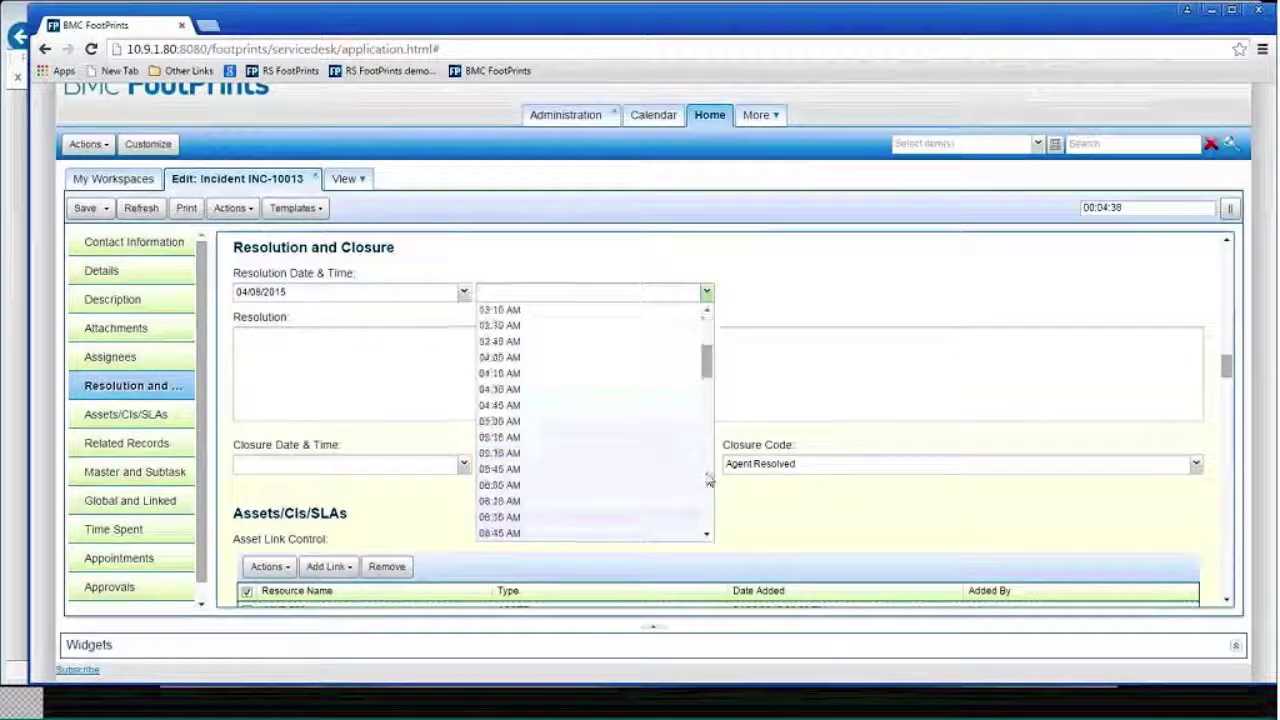
{"action": "scroll", "coordinate": [700, 495], "scroll_direction": "down", "scroll_amount": 3}
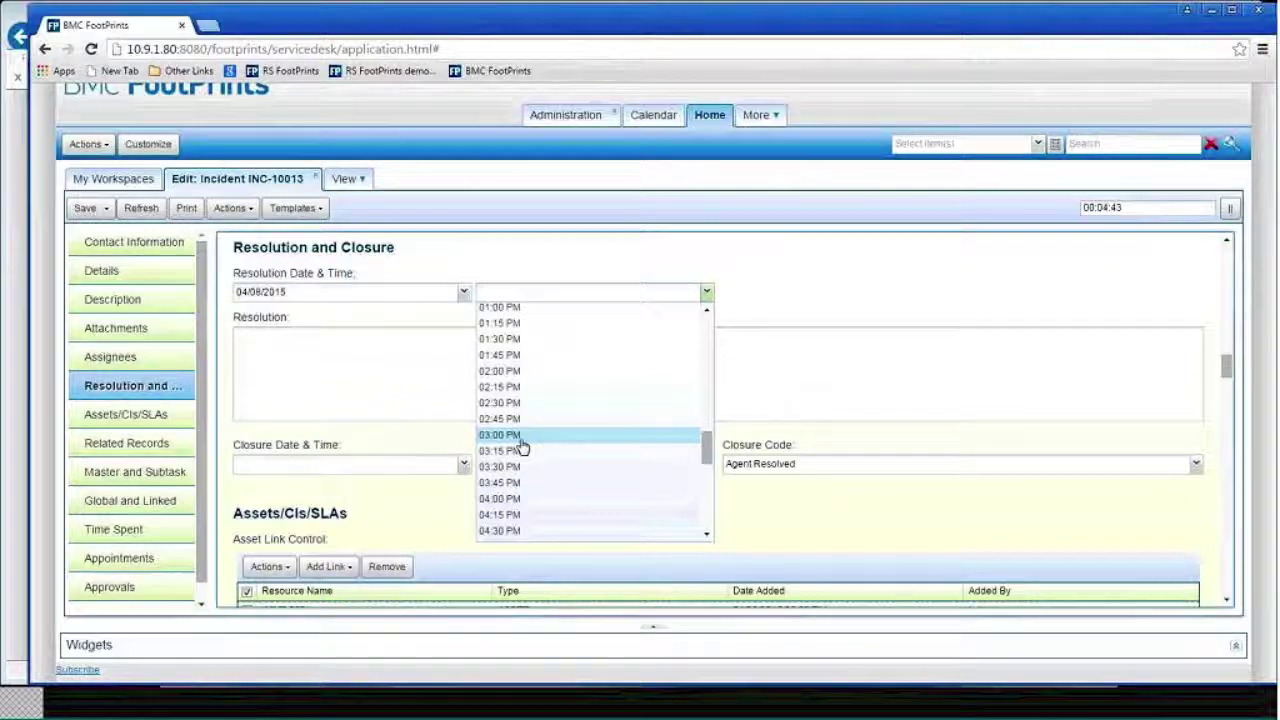
{"action": "left_click", "coordinate": [512, 404]}
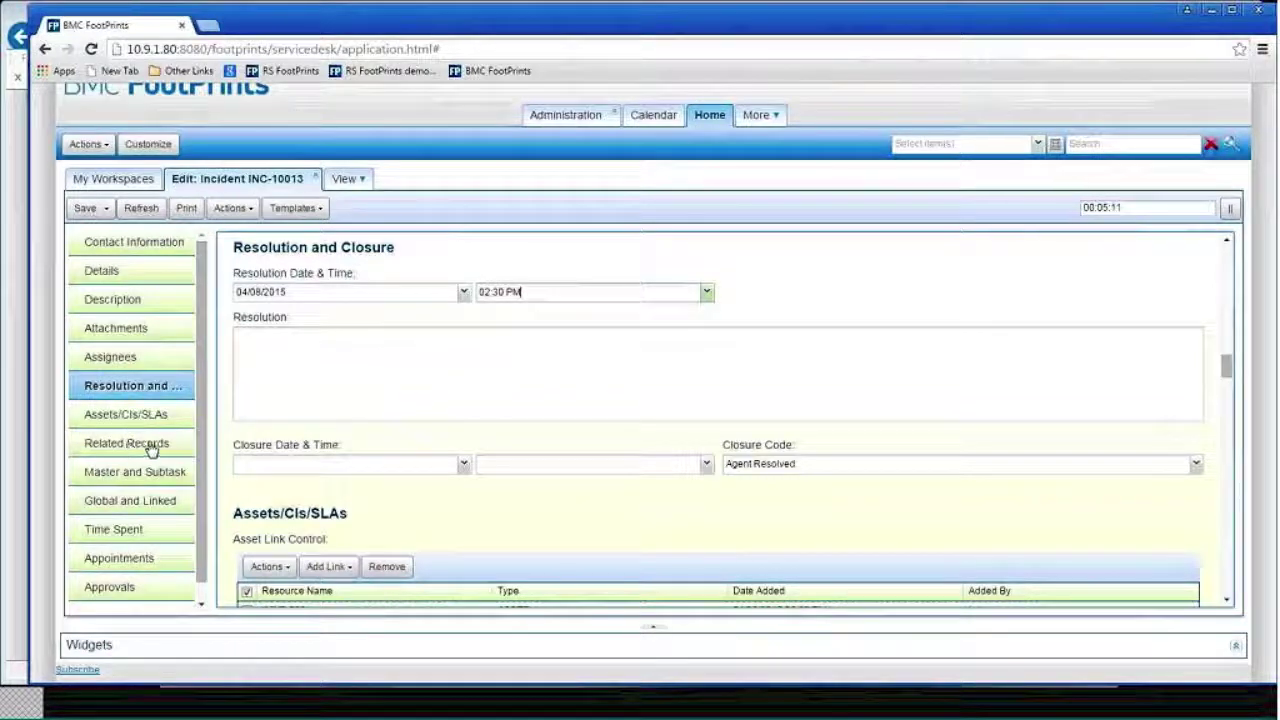
Step: Enable Create RFC in the incident's details, and review the Related Records section through to Related Incidents
{"action": "left_click", "coordinate": [112, 272]}
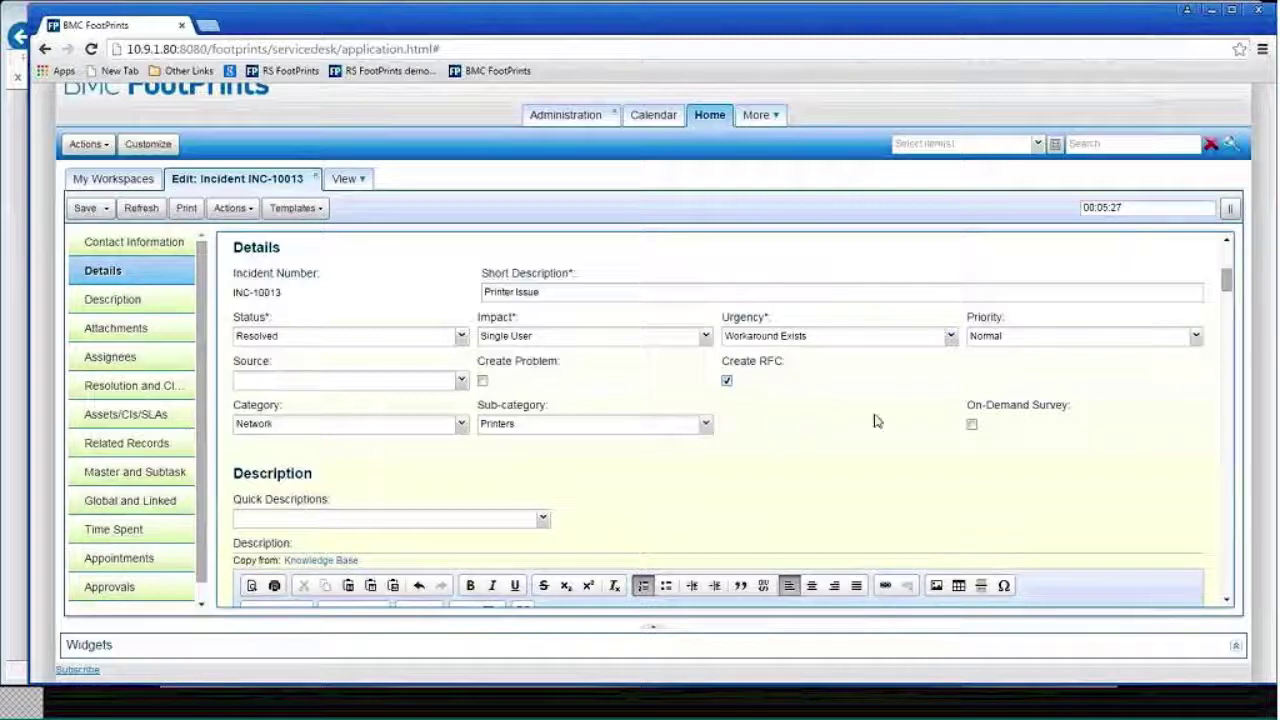
{"action": "left_click", "coordinate": [132, 446]}
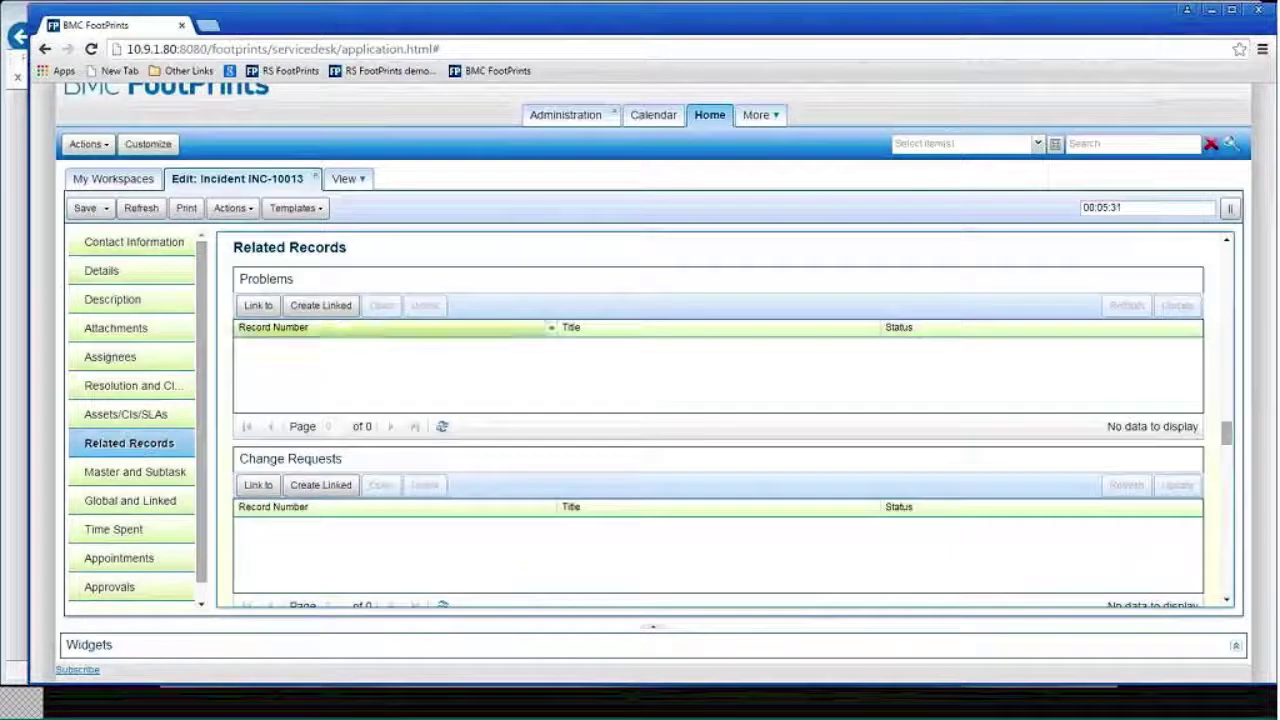
{"action": "scroll", "coordinate": [320, 428], "scroll_direction": "down", "scroll_amount": 3}
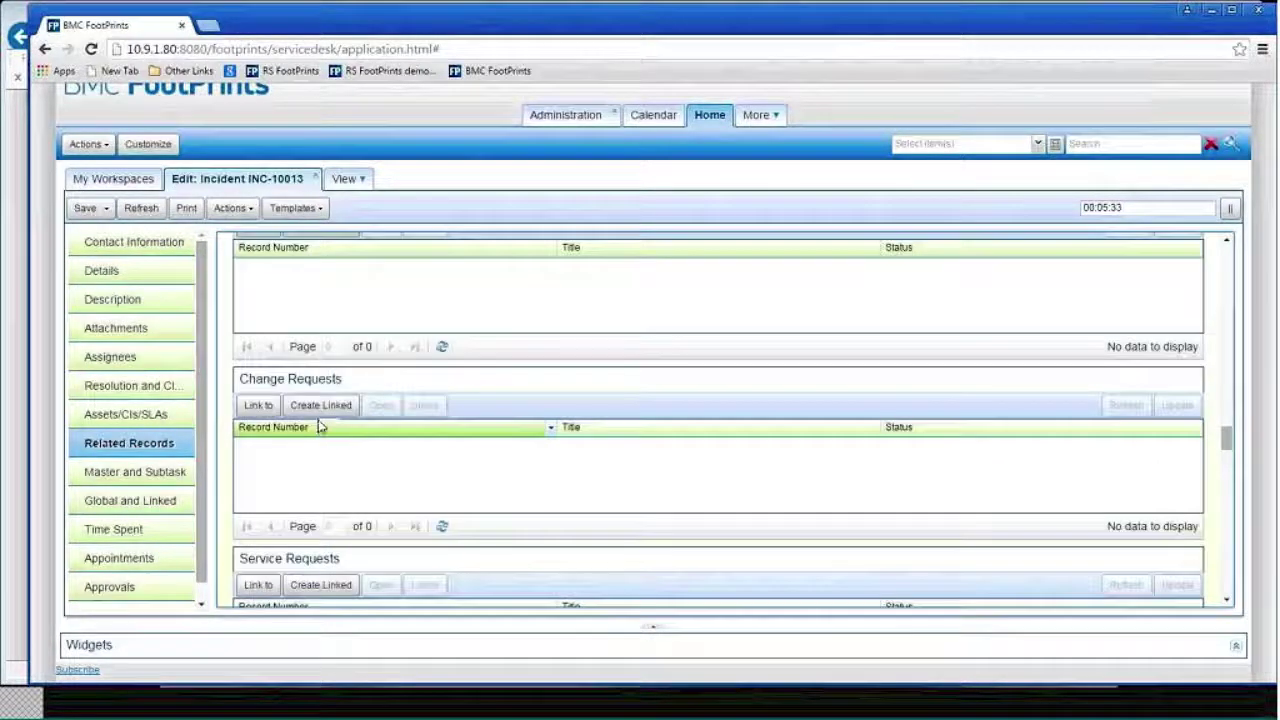
{"action": "scroll", "coordinate": [317, 466], "scroll_direction": "down", "scroll_amount": 1}
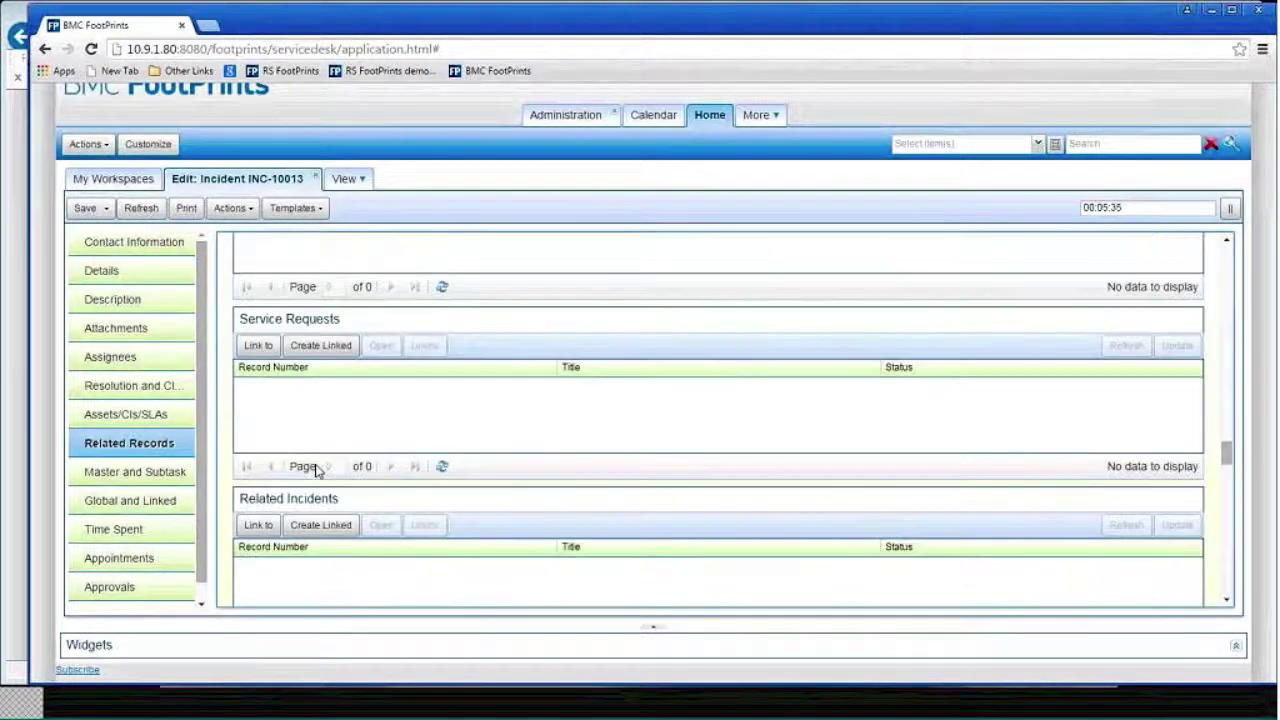
{"action": "scroll", "coordinate": [317, 466], "scroll_direction": "down", "scroll_amount": 1}
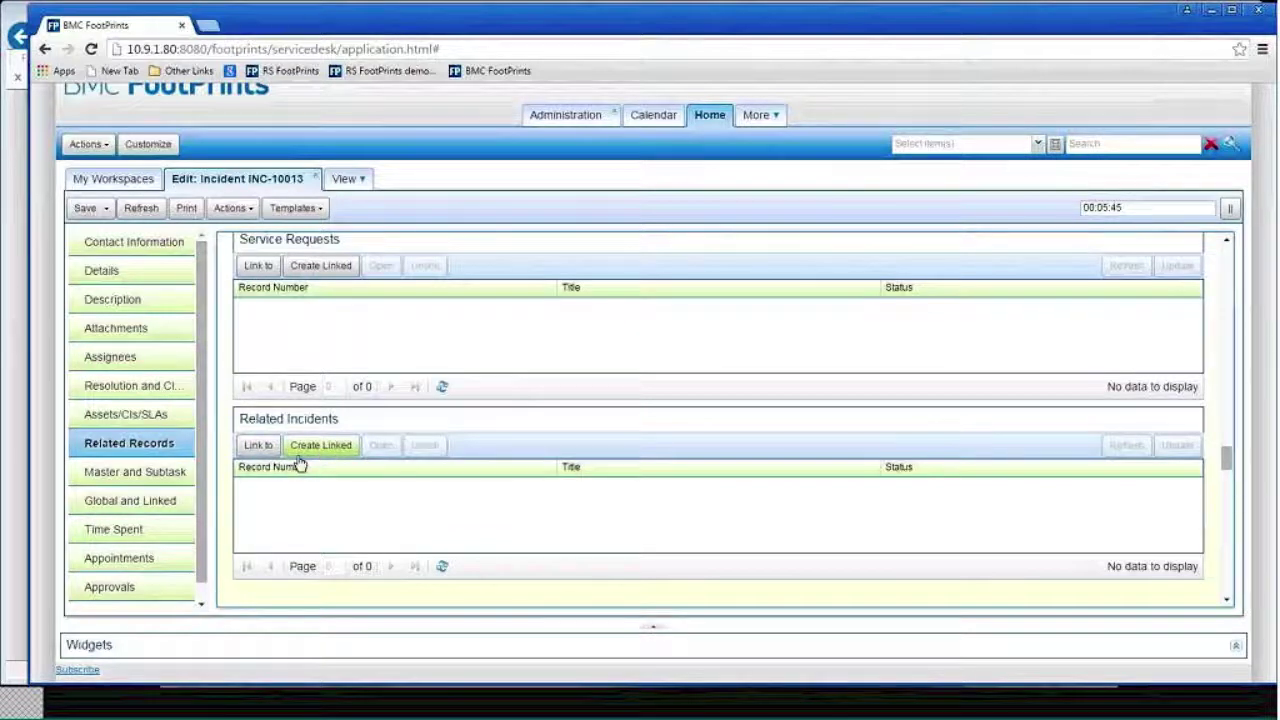
Step: Enter 15 minutes of additional time spent in the incident's Time Spent section
{"action": "left_click", "coordinate": [146, 533]}
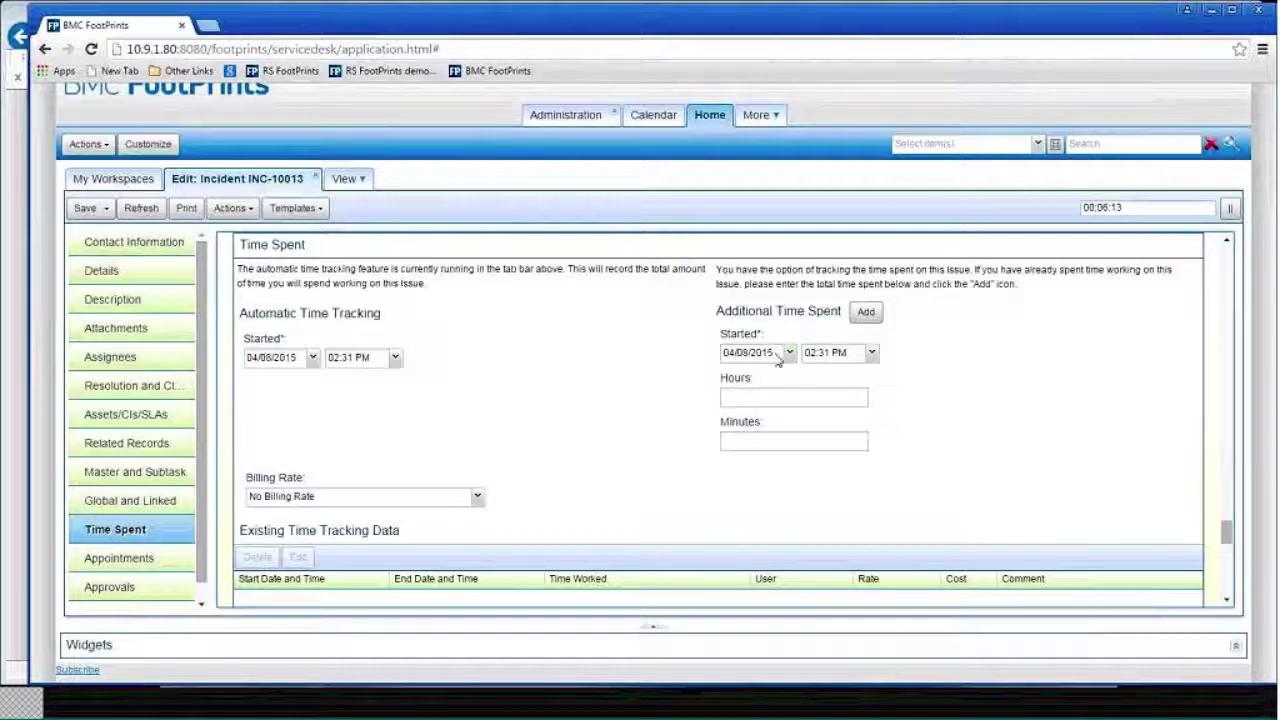
{"action": "left_click", "coordinate": [756, 399]}
{"action": "left_click", "coordinate": [759, 437]}
{"action": "type", "text": "15"}
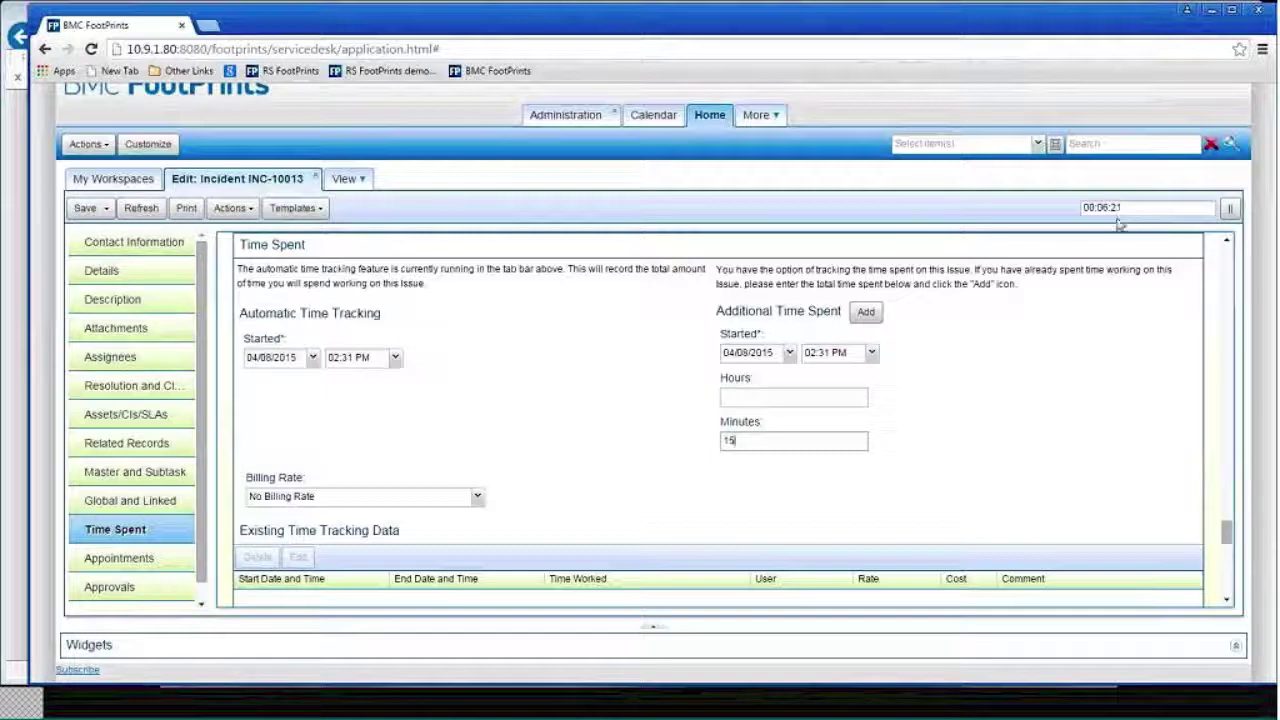
Step: Save and close the incident
{"action": "scroll", "coordinate": [897, 466], "scroll_direction": "down", "scroll_amount": 3}
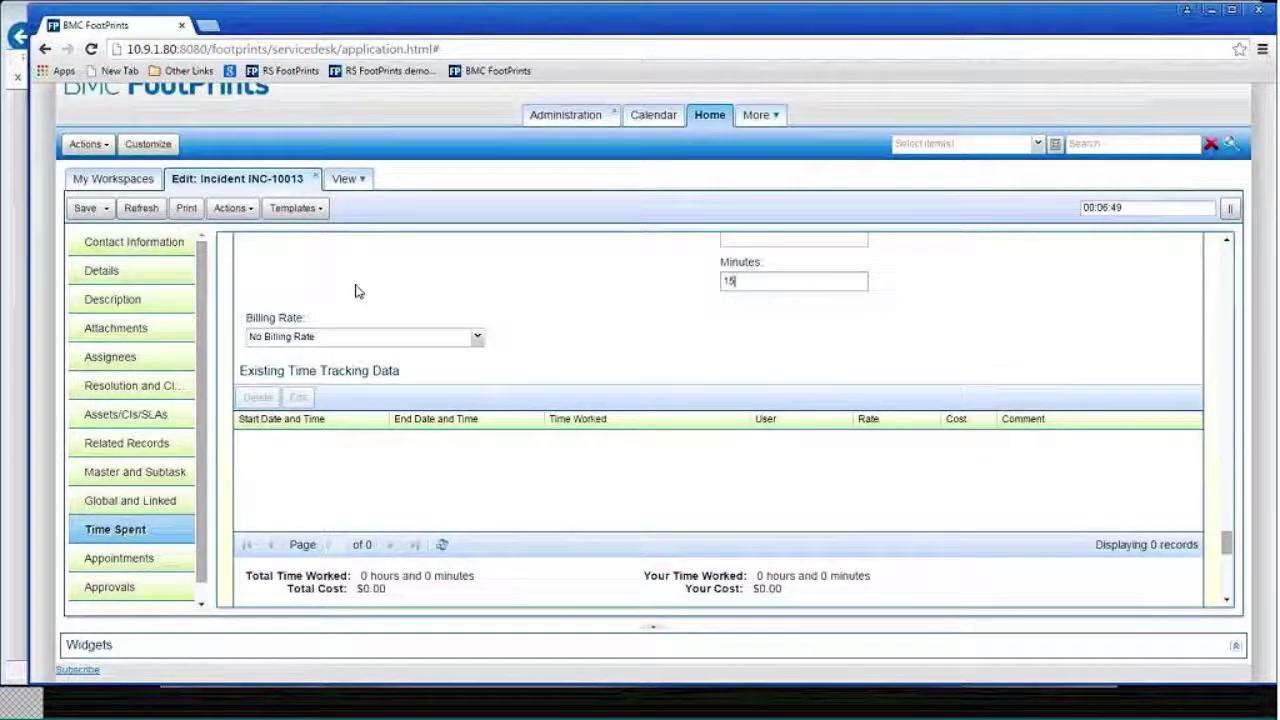
{"action": "left_click", "coordinate": [103, 212]}
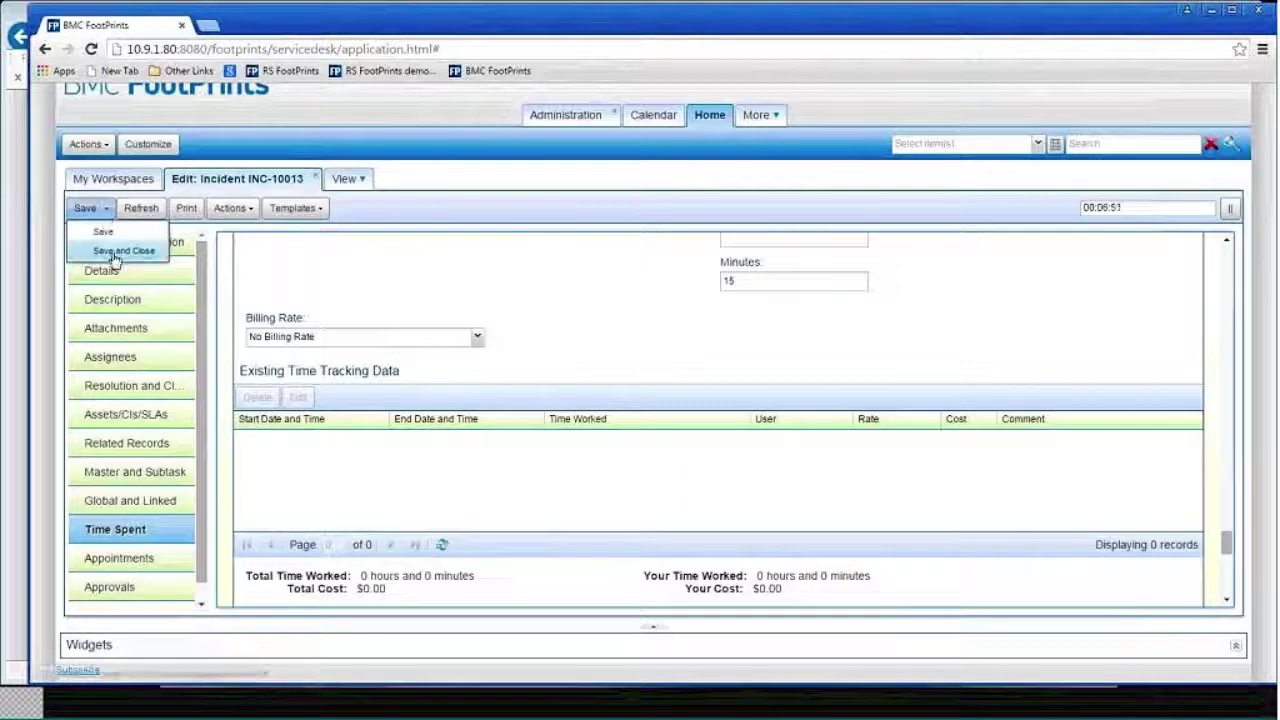
{"action": "left_click", "coordinate": [123, 250]}
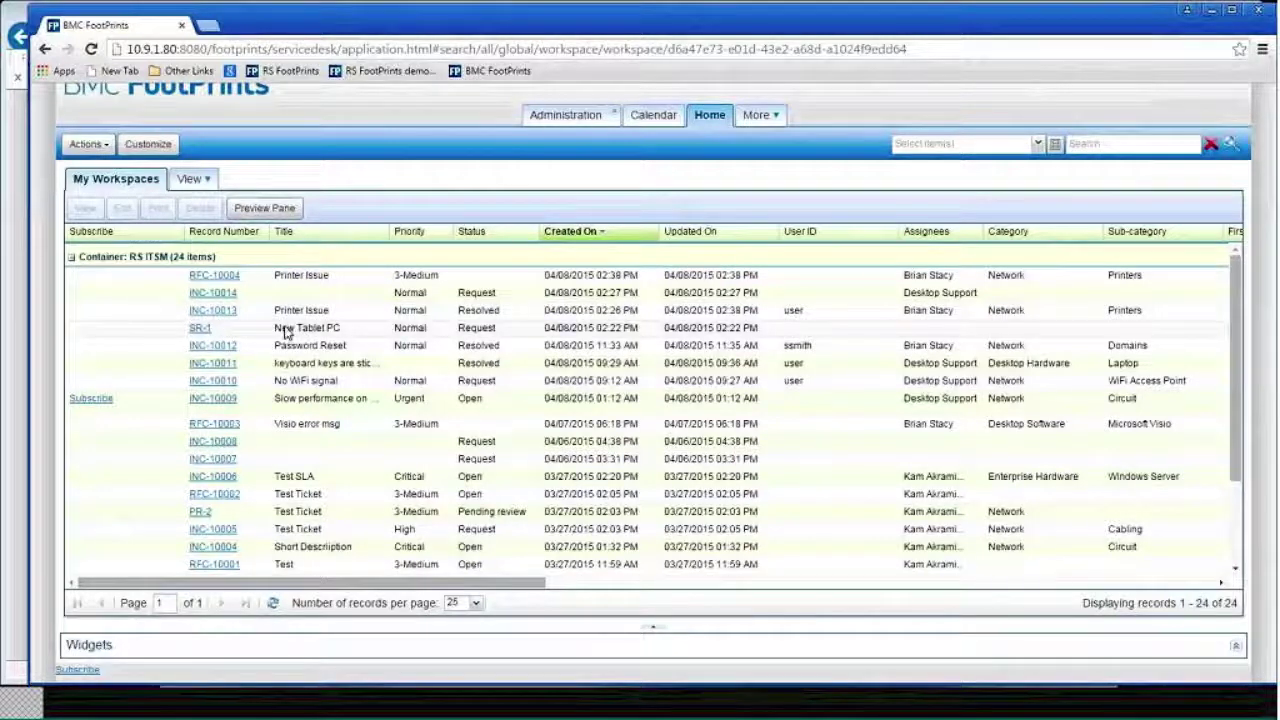
Step: Open the New Tablet PC service request SR-1 and read its details and description
{"action": "double_click", "coordinate": [253, 338]}
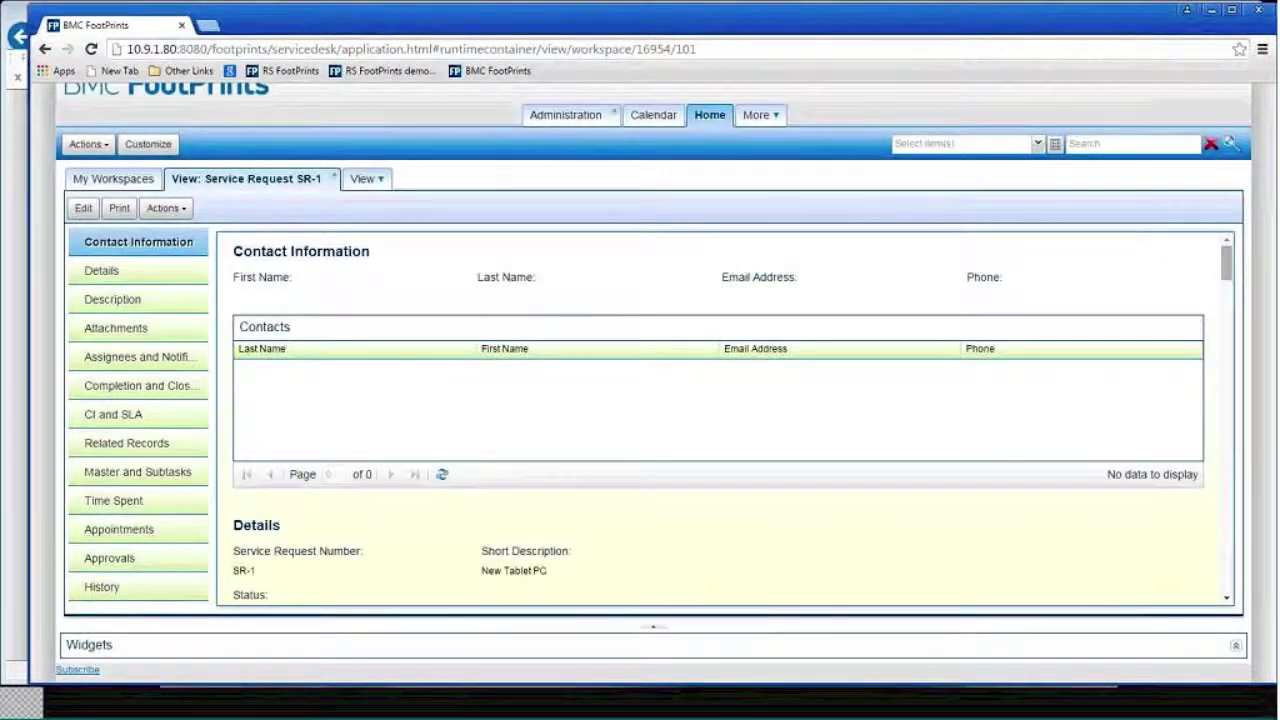
{"action": "scroll", "coordinate": [409, 487], "scroll_direction": "down", "scroll_amount": 3}
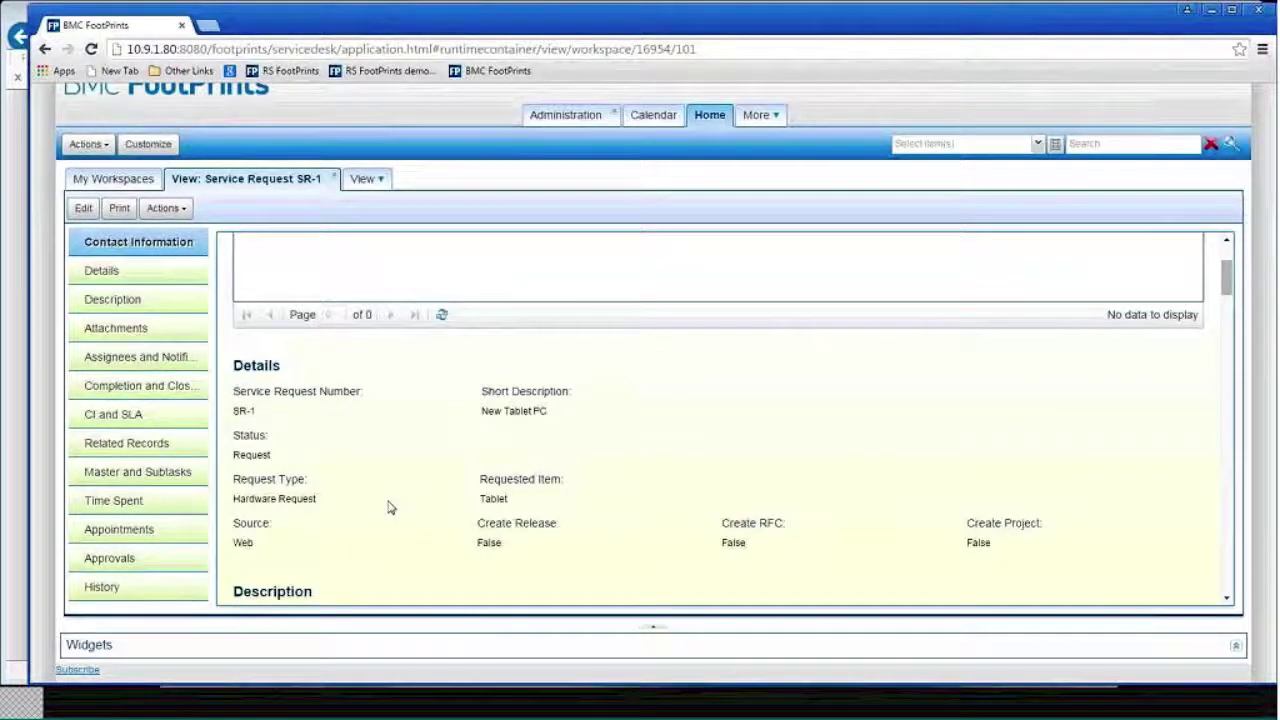
{"action": "scroll", "coordinate": [386, 500], "scroll_direction": "up", "scroll_amount": 2}
{"action": "scroll", "coordinate": [382, 495], "scroll_direction": "down", "scroll_amount": 5}
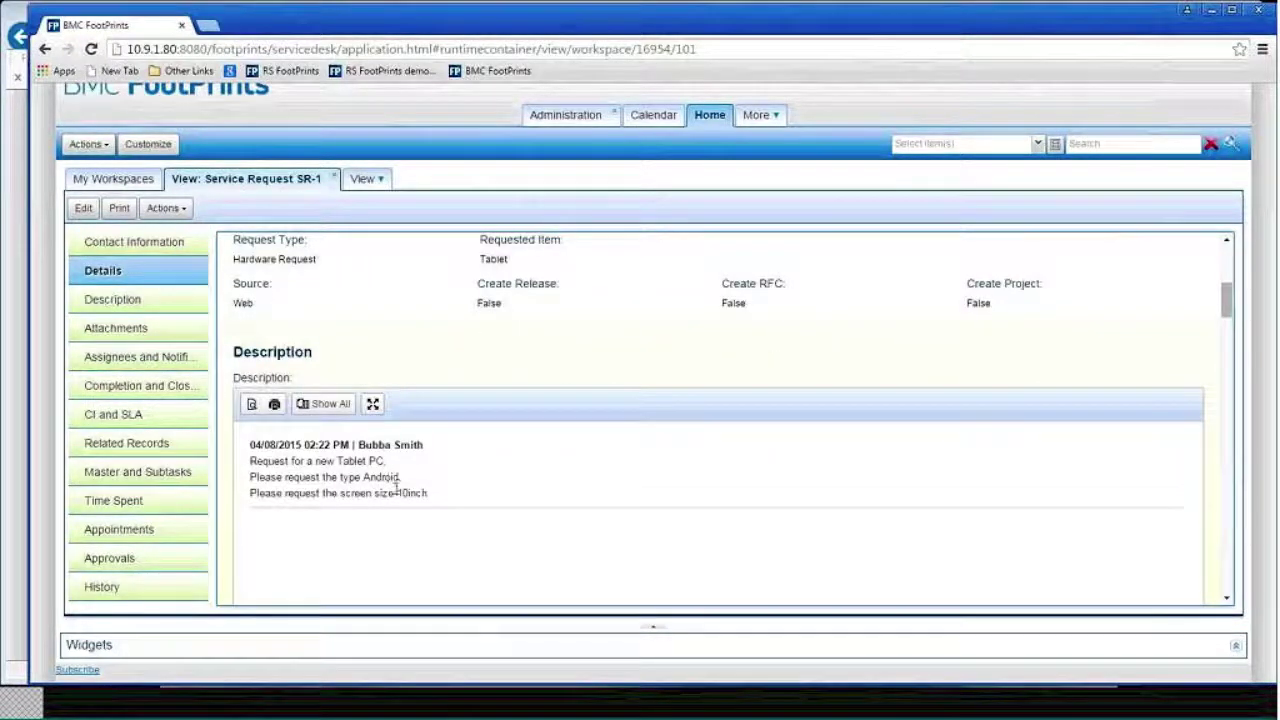
Step: Look through the configuration items in the CMDB and return to service request SR-1
{"action": "scroll", "coordinate": [397, 490], "scroll_direction": "up", "scroll_amount": 1}
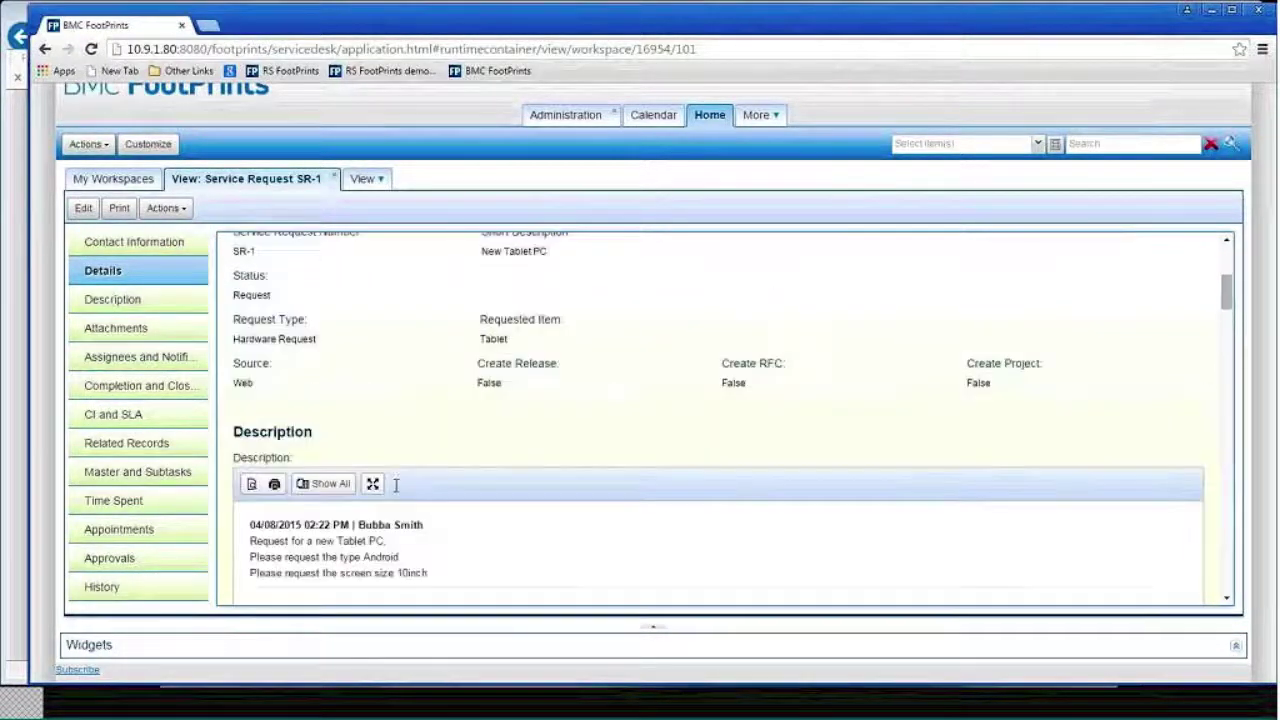
{"action": "left_click", "coordinate": [778, 118]}
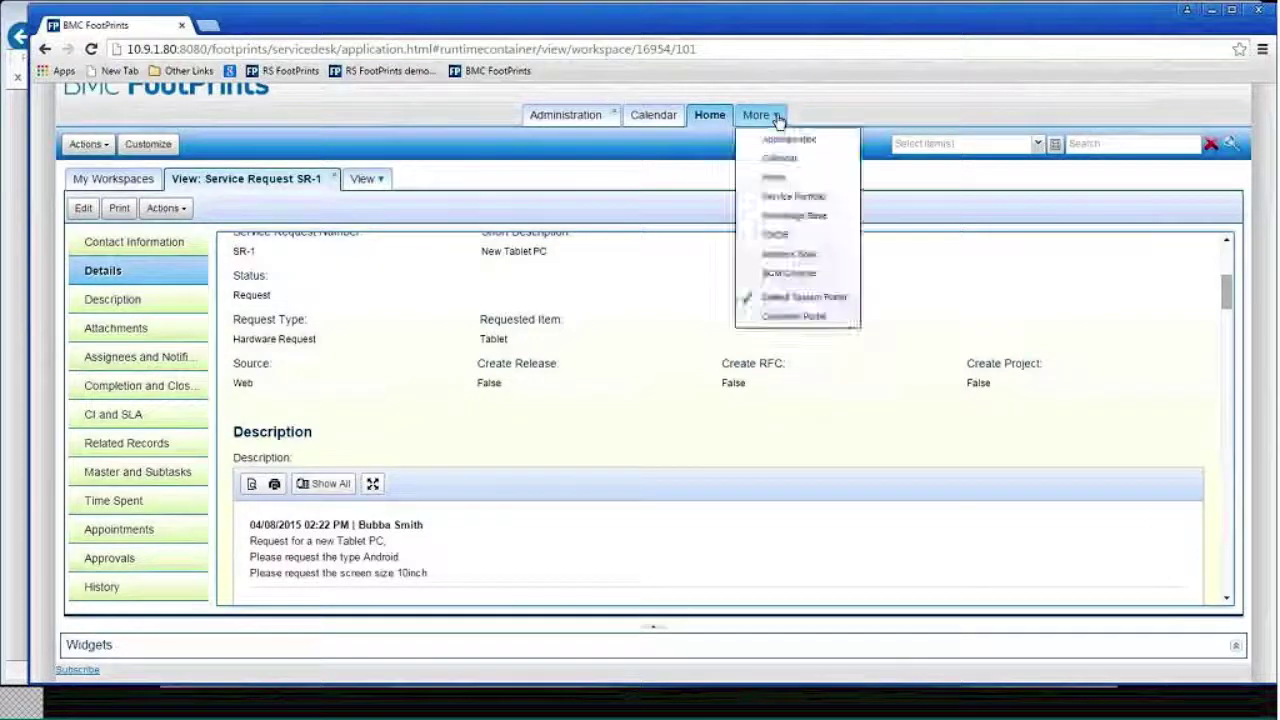
{"action": "left_click", "coordinate": [776, 236]}
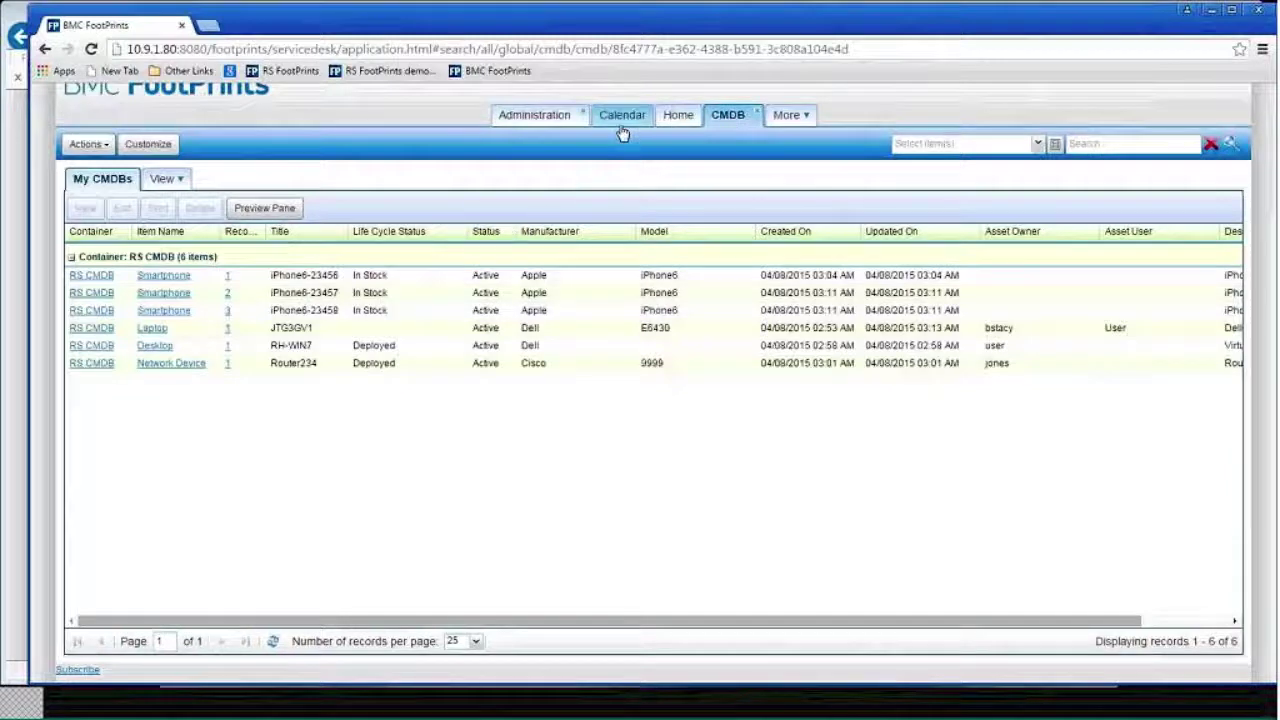
{"action": "left_click", "coordinate": [678, 120]}
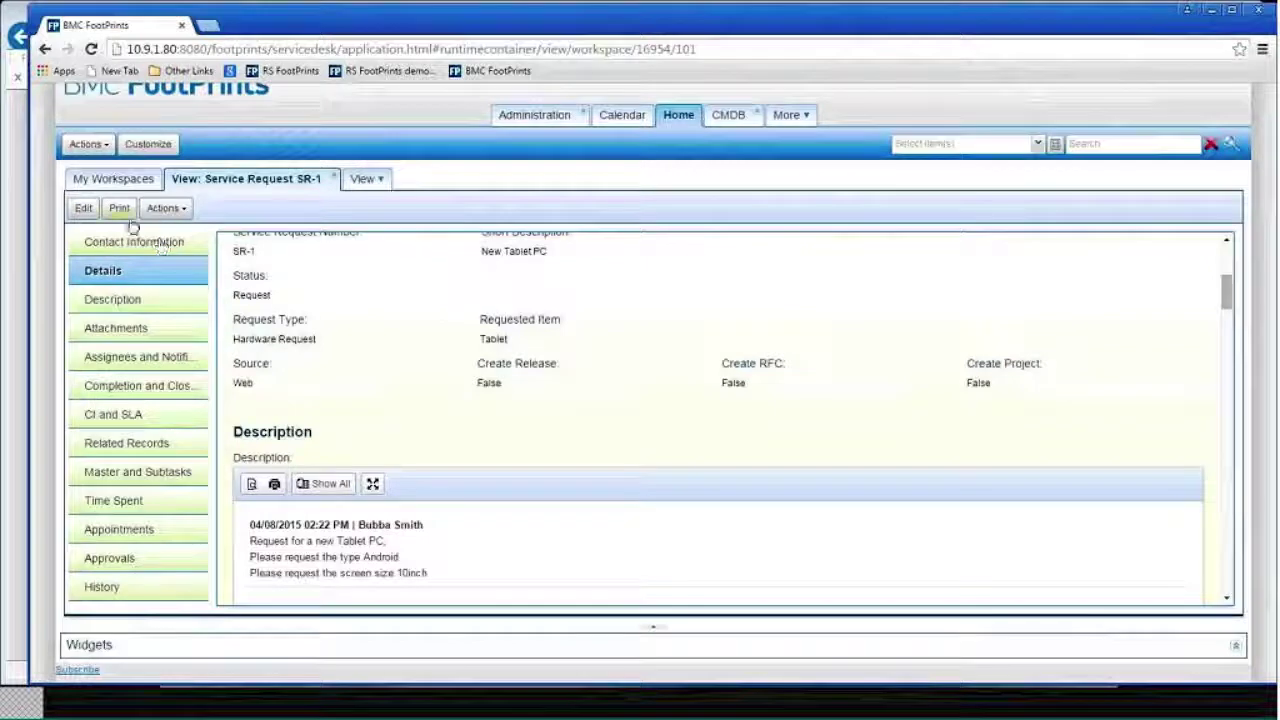
Step: Open service request SR-1 for editing and set its Requested Item to Mobile Phone
{"action": "left_click", "coordinate": [84, 209]}
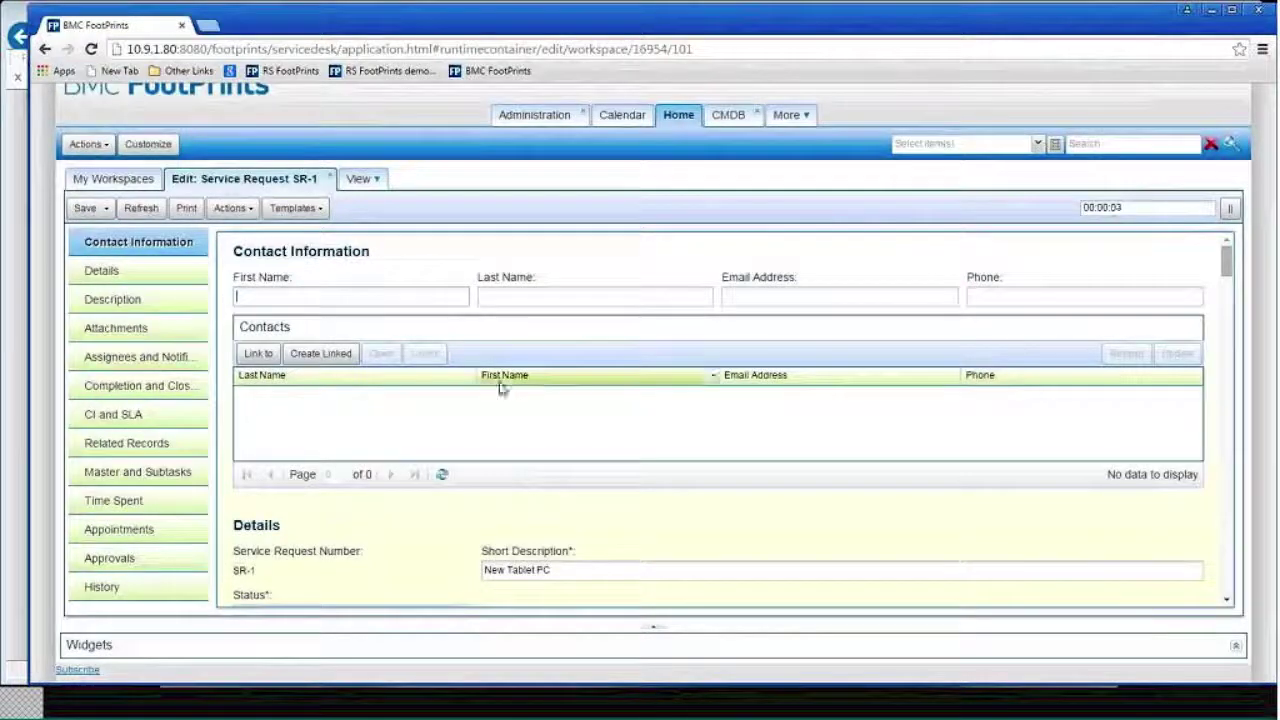
{"action": "scroll", "coordinate": [497, 389], "scroll_direction": "down", "scroll_amount": 3}
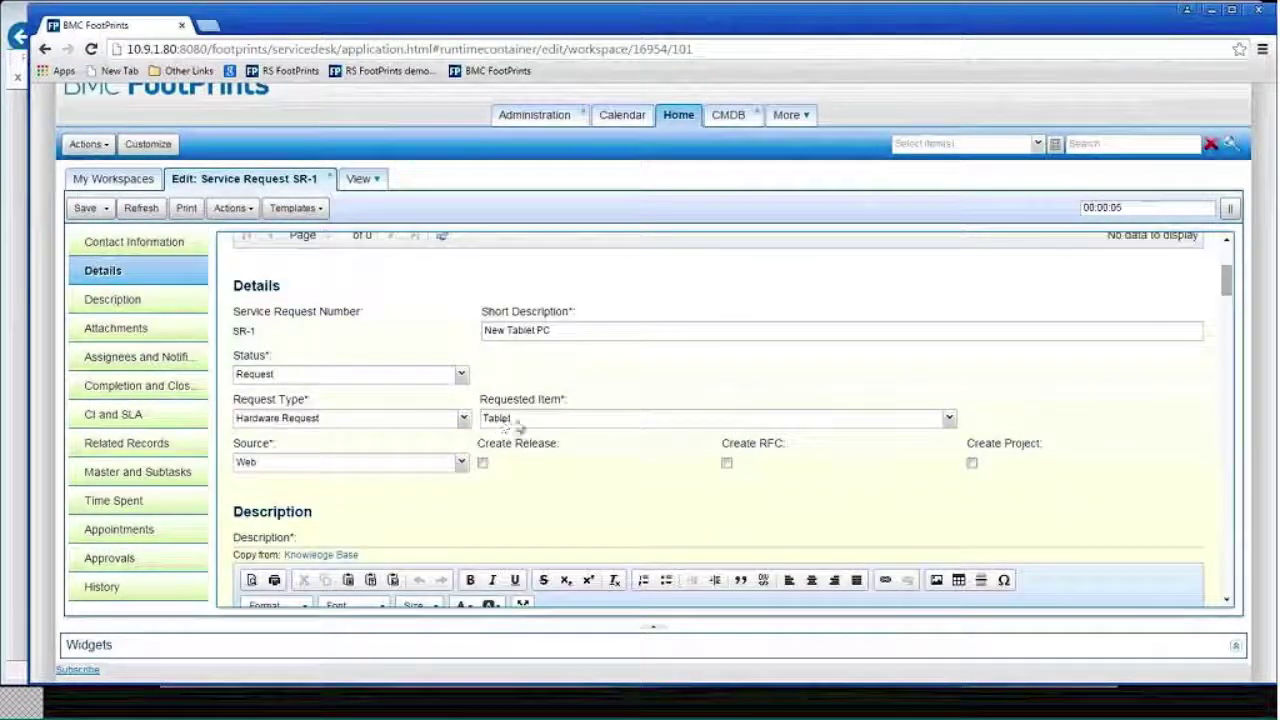
{"action": "left_click", "coordinate": [558, 422]}
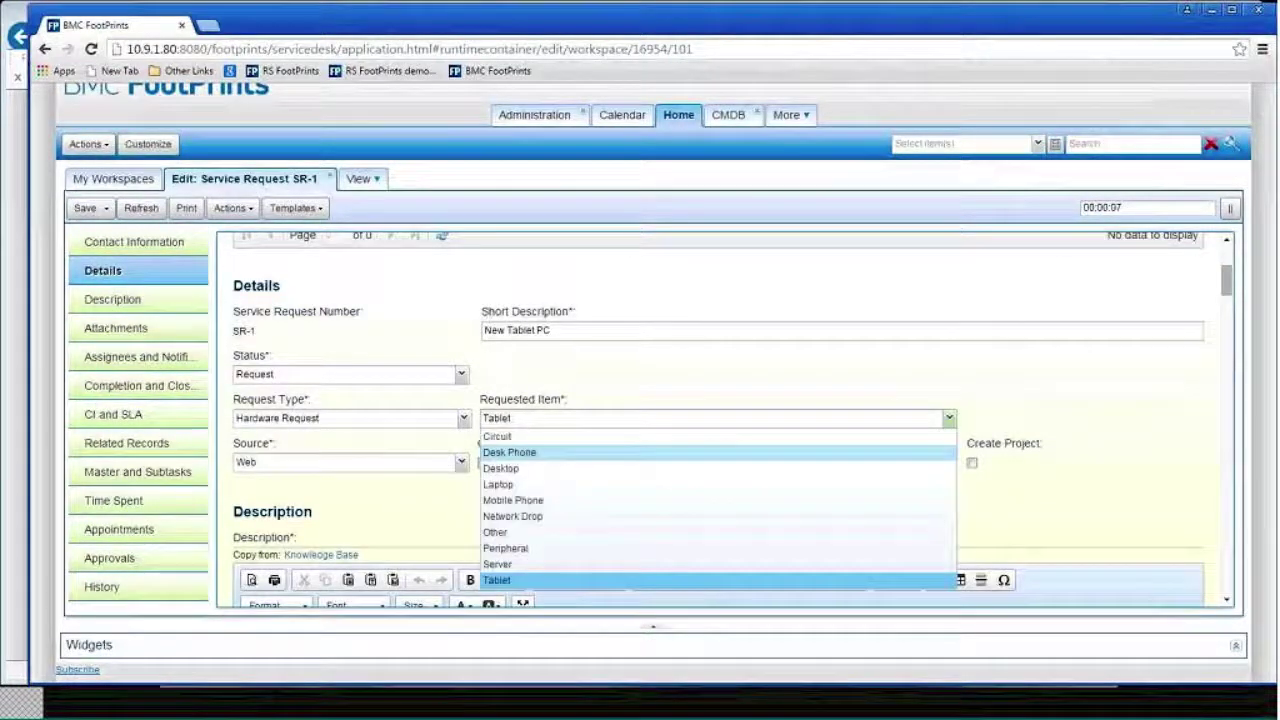
{"action": "left_click", "coordinate": [518, 501]}
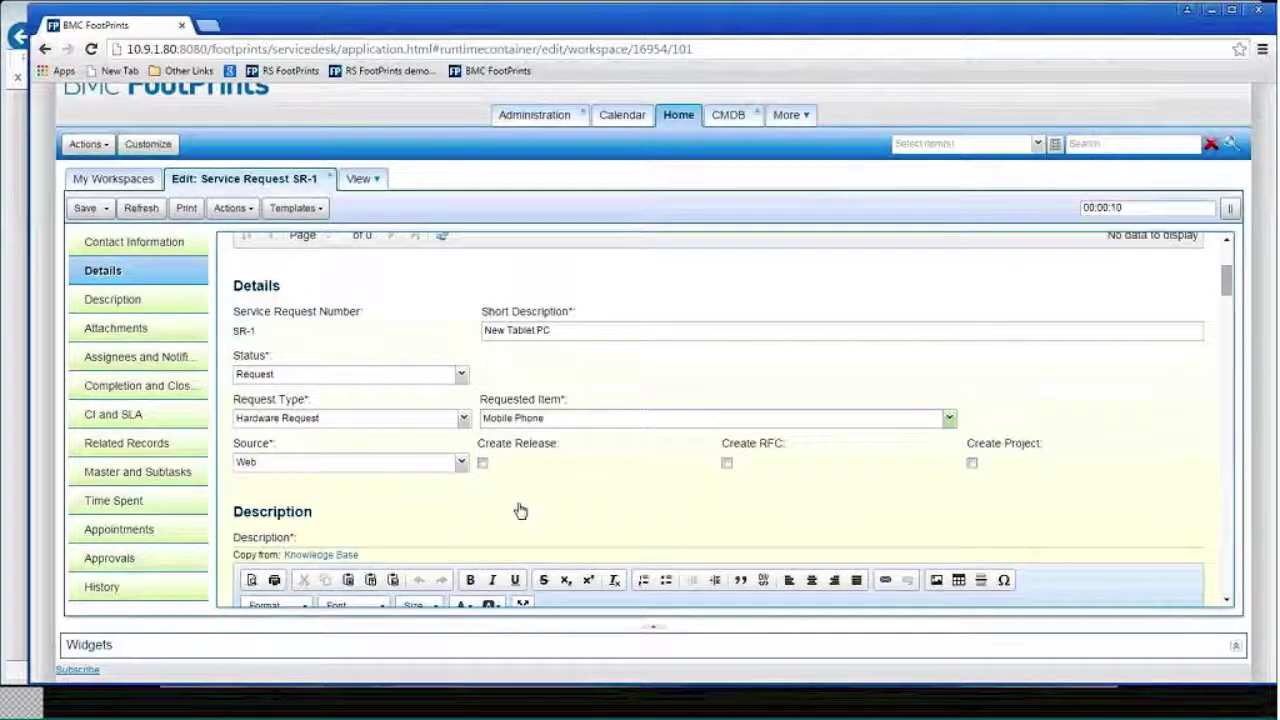
Step: Edit the last Description History entry to read "Request for a new Smartphone" in its first line and remove the Android type line
{"action": "scroll", "coordinate": [490, 525], "scroll_direction": "down", "scroll_amount": 3}
{"action": "scroll", "coordinate": [463, 535], "scroll_direction": "down", "scroll_amount": 2}
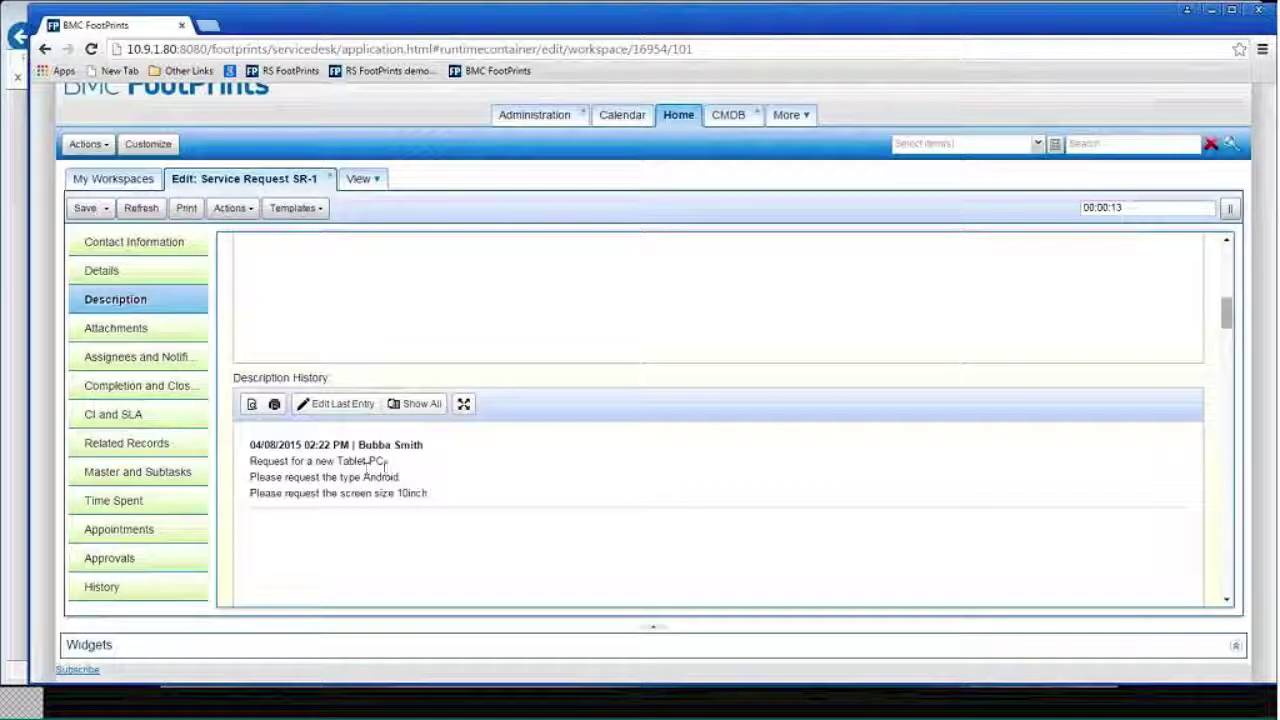
{"action": "left_click_drag", "start_coordinate": [401, 466], "coordinate": [340, 470]}
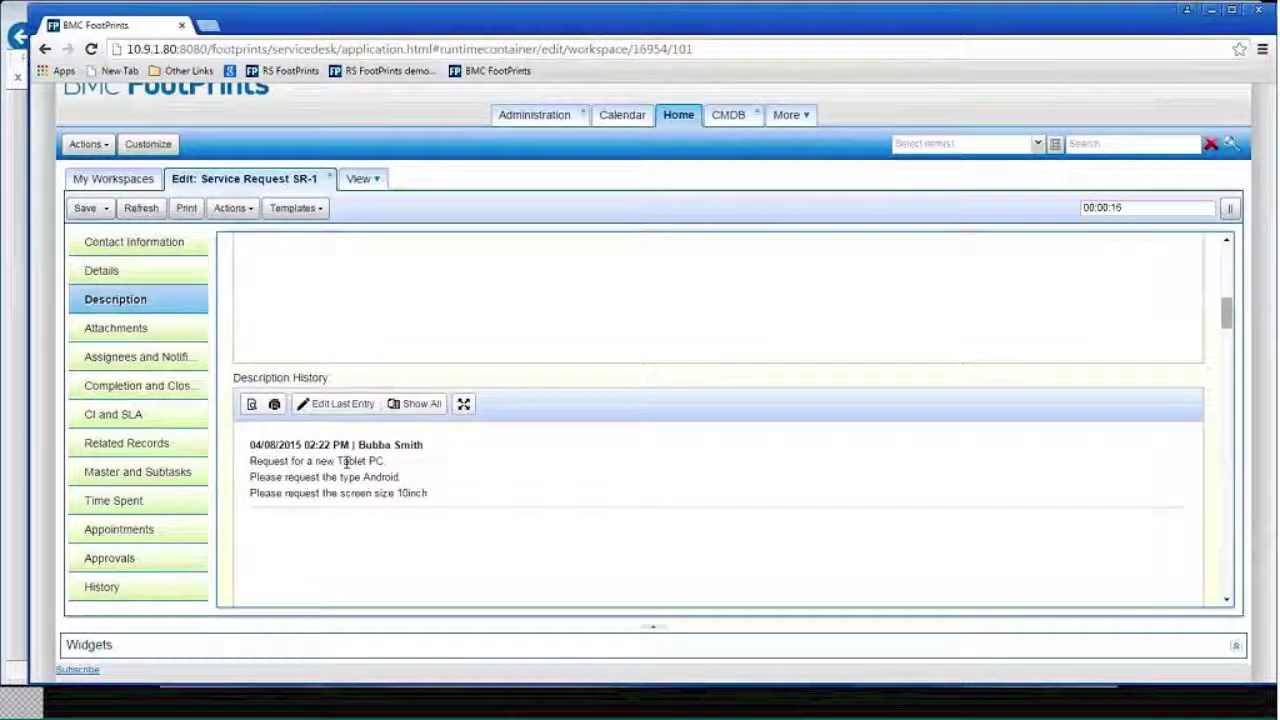
{"action": "double_click", "coordinate": [350, 461]}
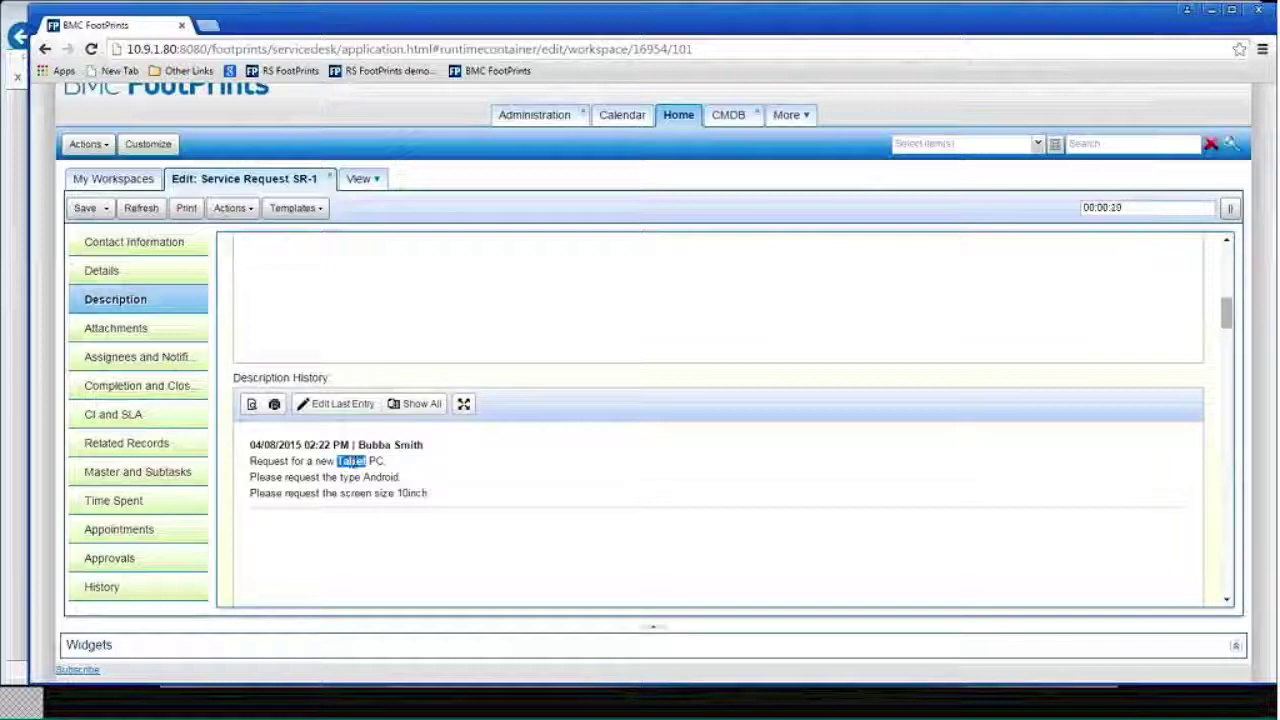
{"action": "left_click", "coordinate": [337, 403]}
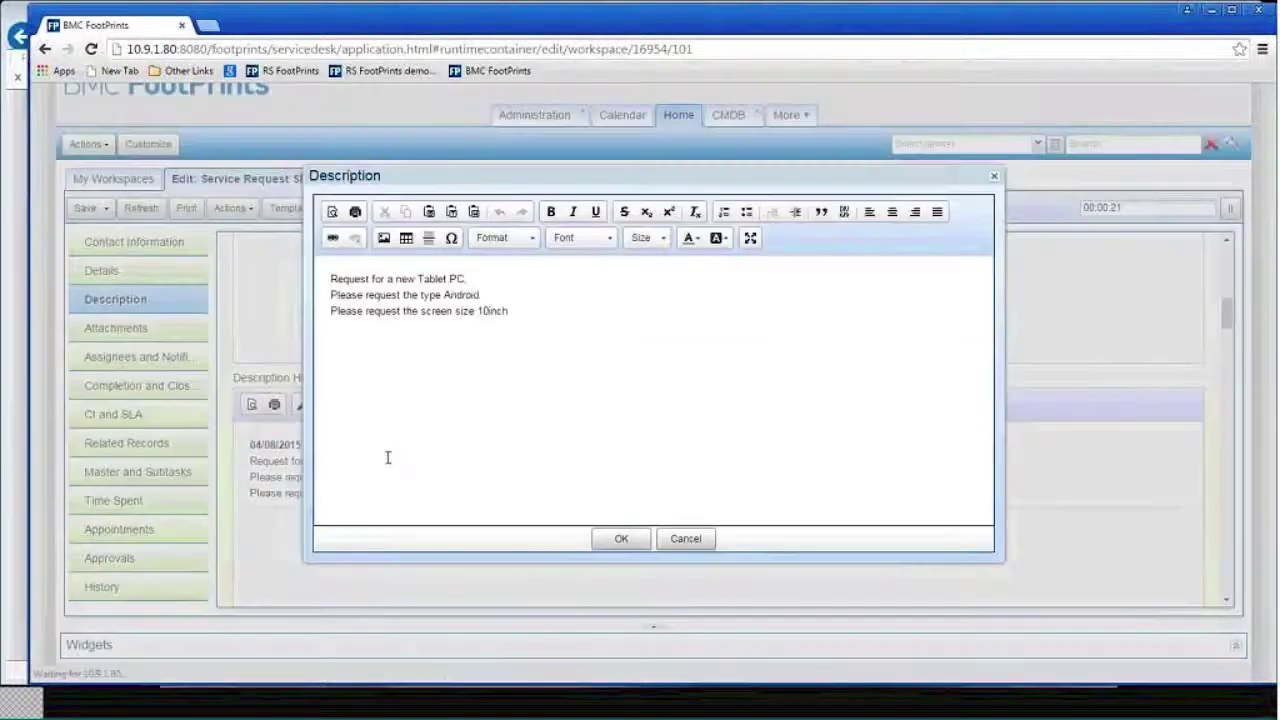
{"action": "left_click_drag", "start_coordinate": [469, 278], "coordinate": [422, 296]}
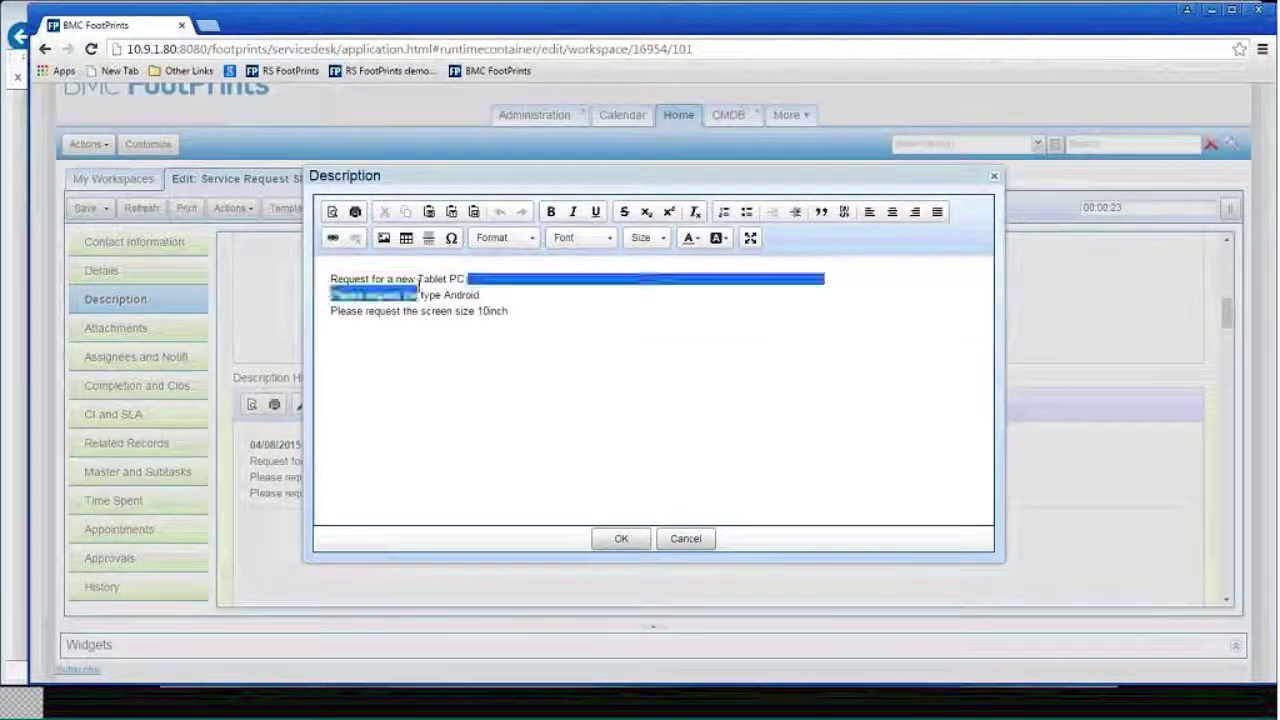
{"action": "triple_click", "coordinate": [427, 282]}
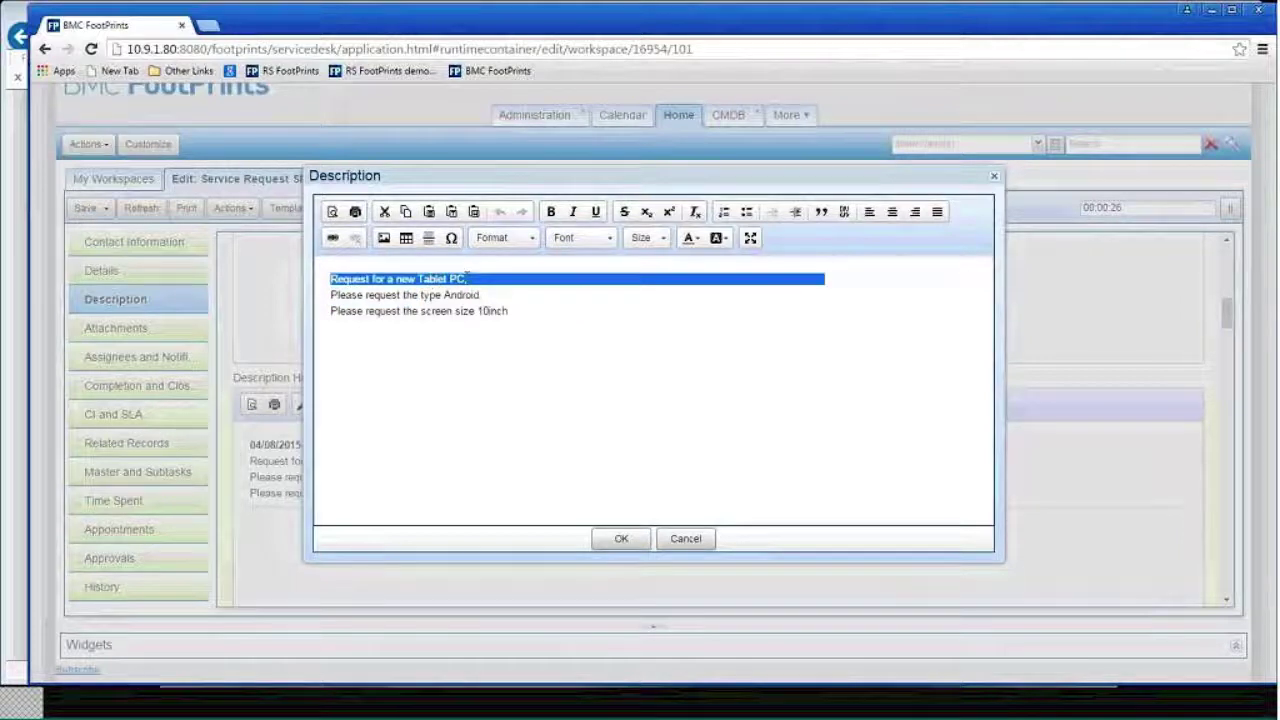
{"action": "left_click_drag", "start_coordinate": [466, 281], "coordinate": [418, 281]}
{"action": "type", "text": "Smart"}
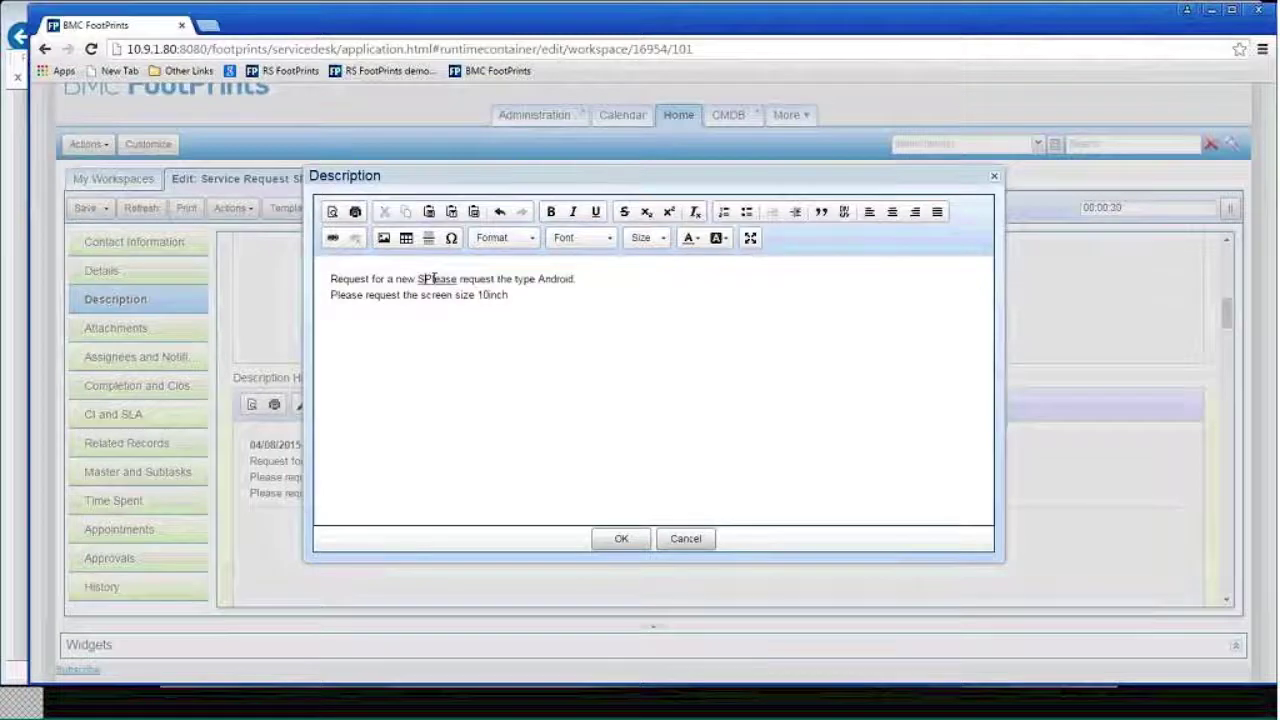
{"action": "type", "text": "phone"}
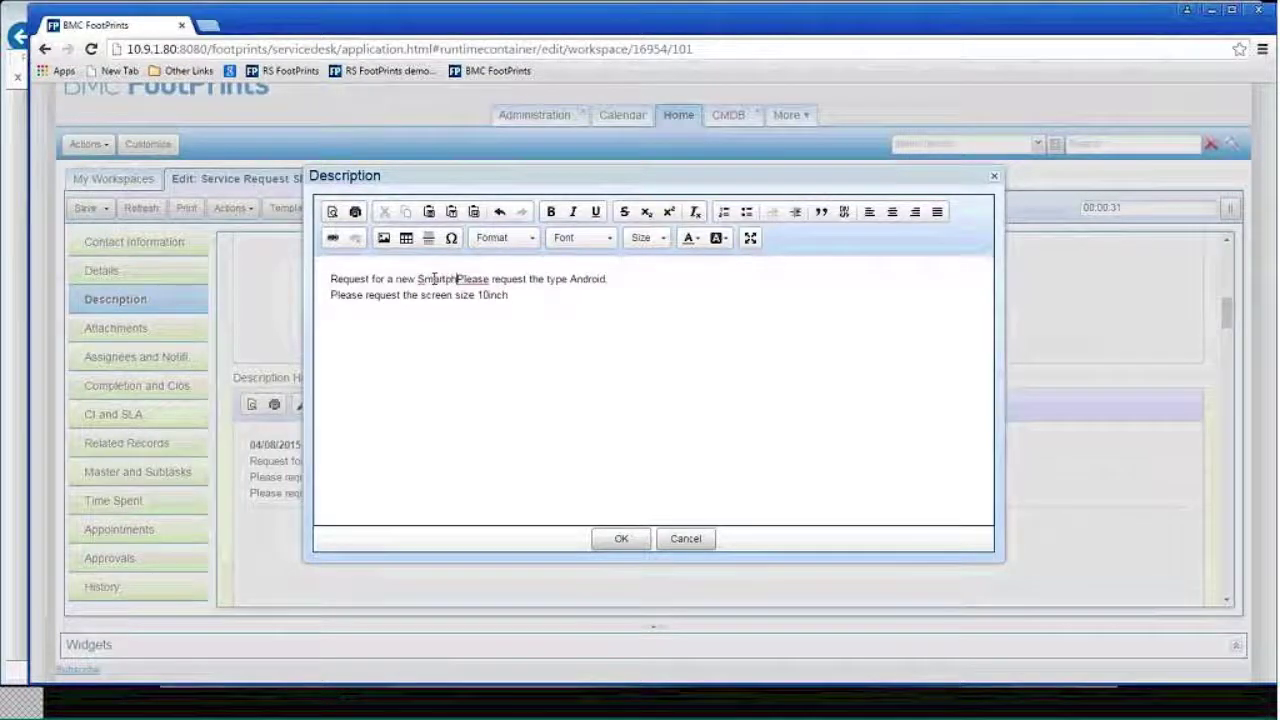
{"action": "key", "text": "Delete"}
{"action": "key", "text": "Delete"}
{"action": "key", "text": "Delete"}
{"action": "key", "text": "Delete"}
{"action": "key", "text": "Delete"}
{"action": "key", "text": "Delete"}
{"action": "key", "text": "Delete"}
{"action": "key", "text": "Delete"}
{"action": "key", "text": "Delete"}
{"action": "key", "text": "Delete"}
{"action": "key", "text": "Delete"}
{"action": "key", "text": "Delete"}
{"action": "key", "text": "Delete"}
{"action": "key", "text": "Delete"}
{"action": "key", "text": "Delete"}
{"action": "key", "text": "Delete"}
{"action": "key", "text": "Delete"}
{"action": "key", "text": "Delete"}
{"action": "key", "text": "Delete"}
{"action": "key", "text": "Delete"}
{"action": "key", "text": "Delete"}
{"action": "key", "text": "Delete"}
{"action": "key", "text": "Delete"}
{"action": "key", "text": "Delete"}
{"action": "key", "text": "Delete"}
{"action": "key", "text": "Delete"}
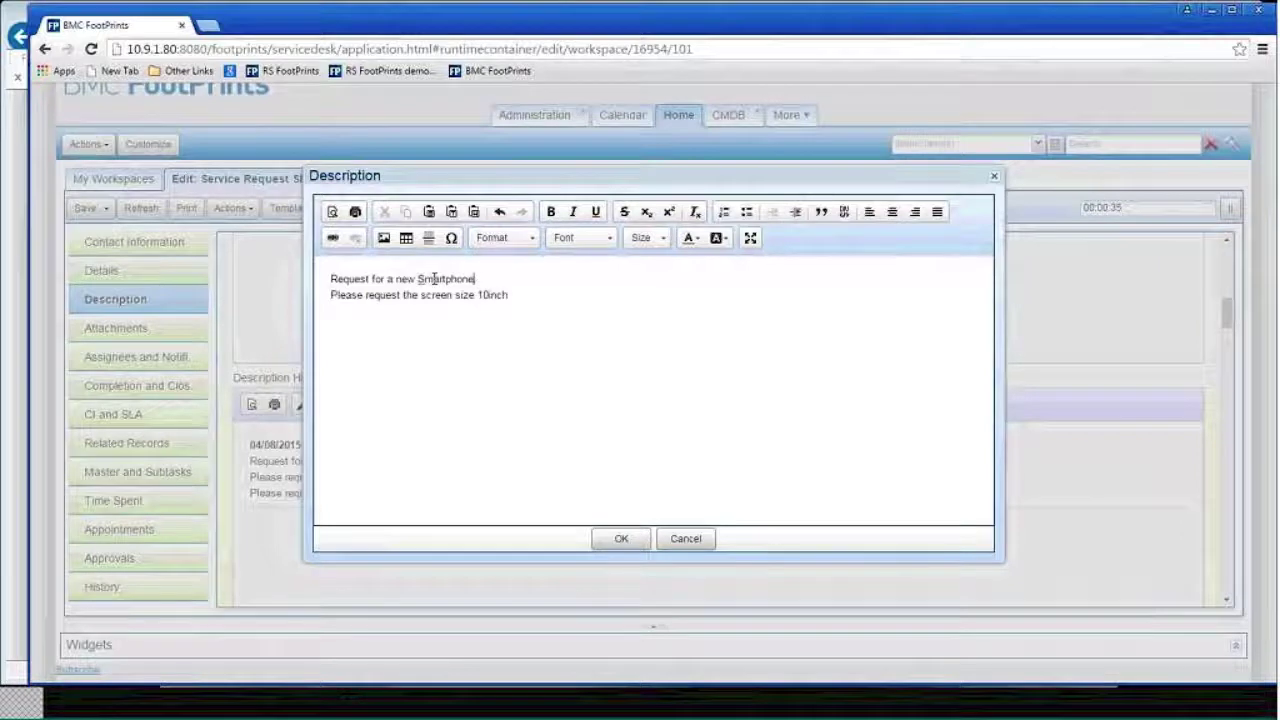
Step: Delete the screen size line from the description entry and apply the edit
{"action": "left_click_drag", "start_coordinate": [504, 296], "coordinate": [478, 295]}
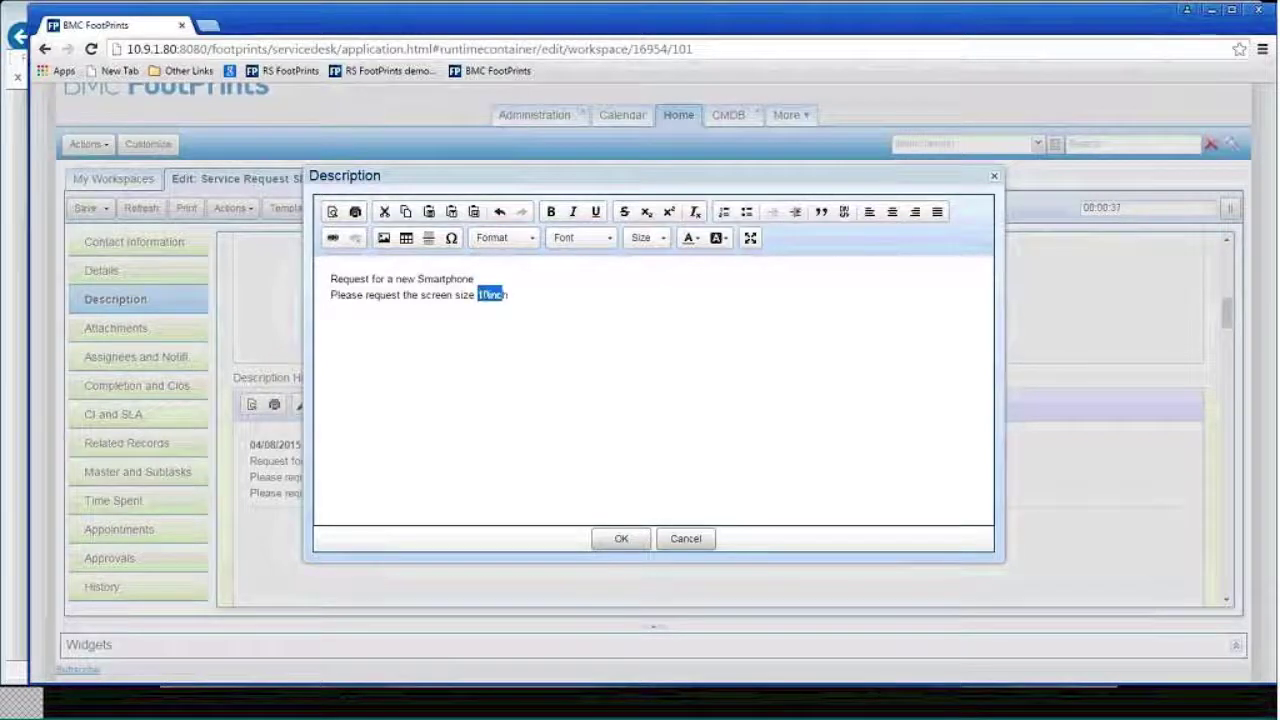
{"action": "key", "text": "BackSpace"}
{"action": "key", "text": "BackSpace"}
{"action": "key", "text": "BackSpace"}
{"action": "key", "text": "BackSpace"}
{"action": "key", "text": "BackSpace"}
{"action": "key", "text": "BackSpace"}
{"action": "key", "text": "BackSpace"}
{"action": "key", "text": "BackSpace"}
{"action": "key", "text": "BackSpace"}
{"action": "key", "text": "BackSpace"}
{"action": "key", "text": "BackSpace"}
{"action": "key", "text": "BackSpace"}
{"action": "key", "text": "BackSpace"}
{"action": "key", "text": "BackSpace"}
{"action": "key", "text": "BackSpace"}
{"action": "key", "text": "BackSpace"}
{"action": "key", "text": "BackSpace"}
{"action": "key", "text": "BackSpace"}
{"action": "key", "text": "BackSpace"}
{"action": "key", "text": "BackSpace"}
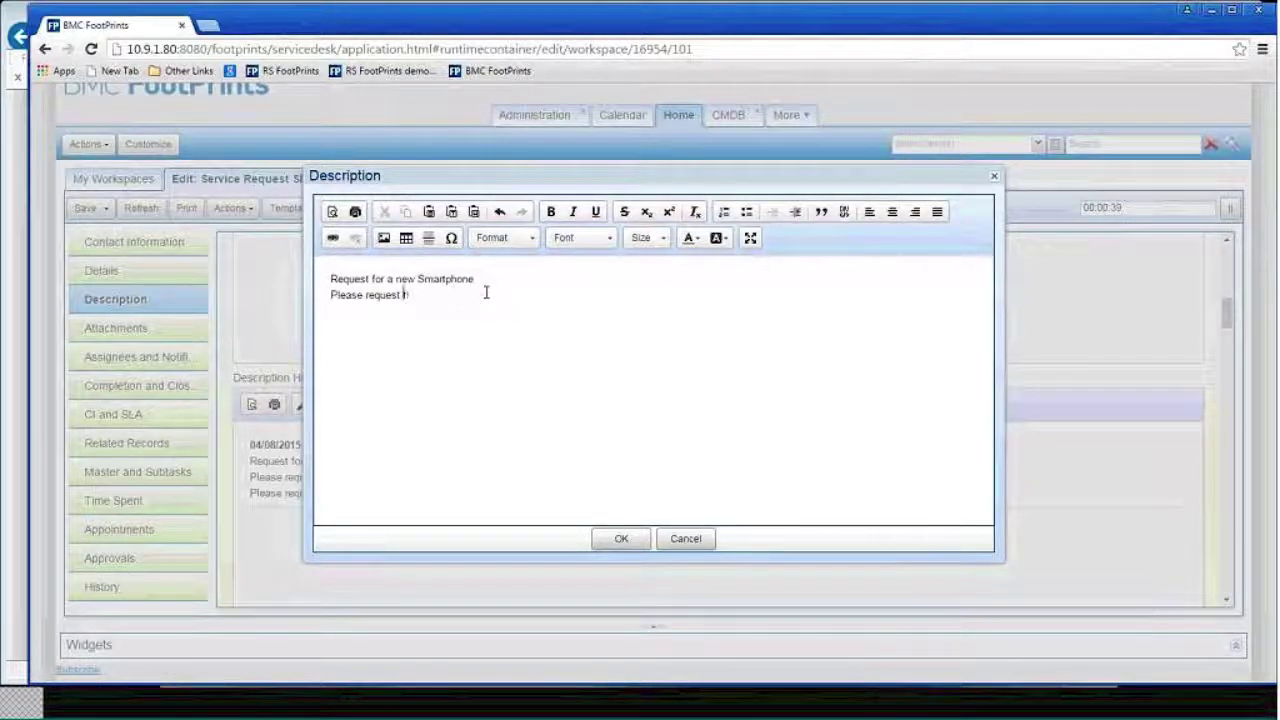
{"action": "type", "text": "F"}
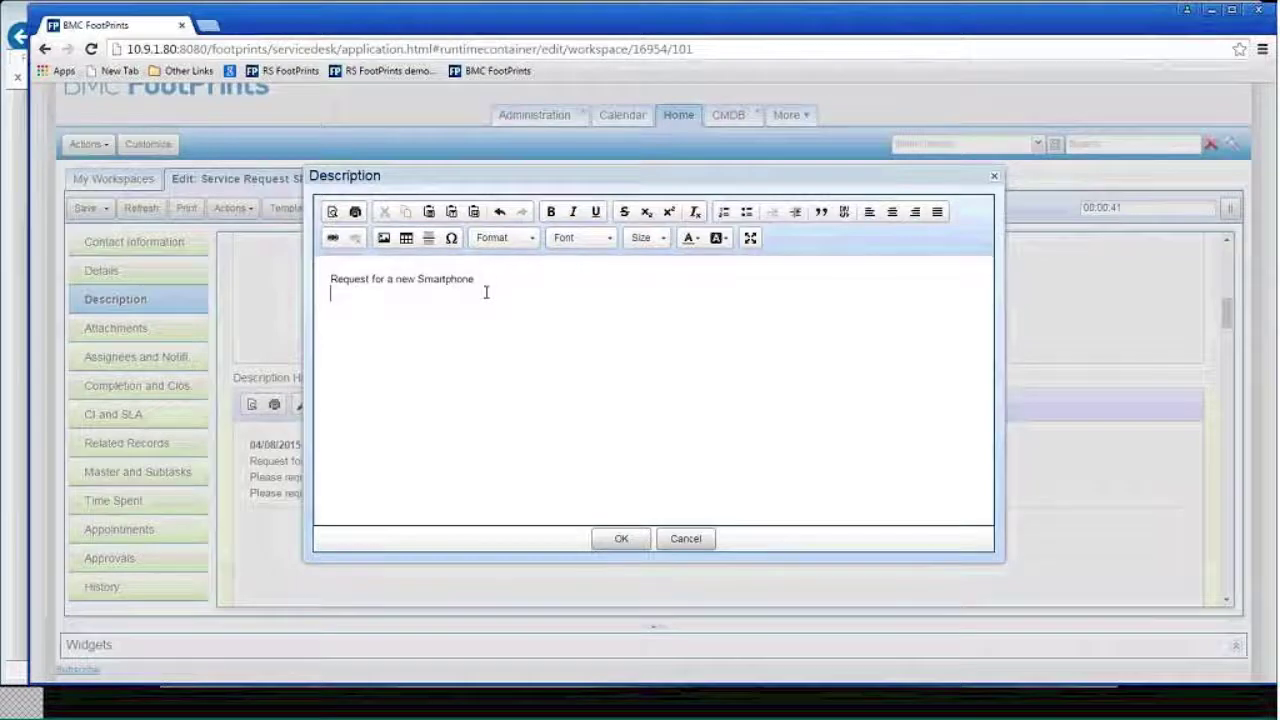
{"action": "left_click", "coordinate": [614, 537]}
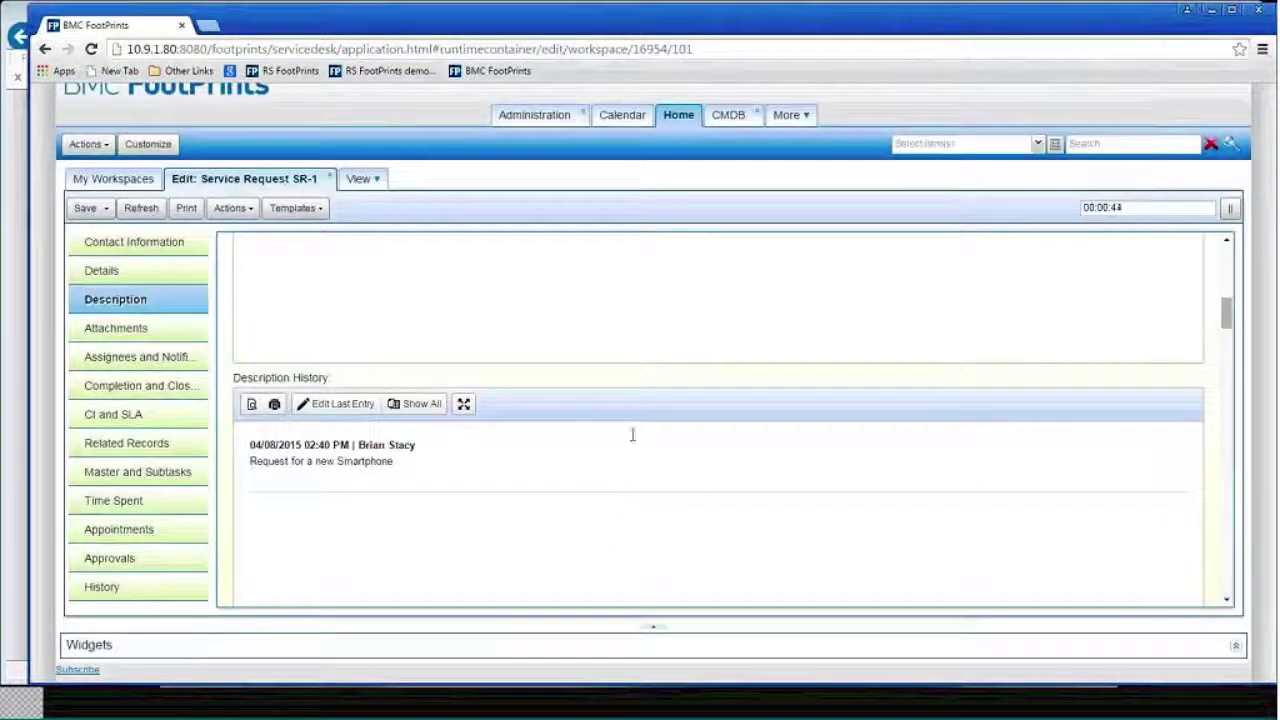
Step: Check the CMDB for available smartphones and link iPhone6-23456 to the service request as a CI
{"action": "left_click", "coordinate": [735, 118]}
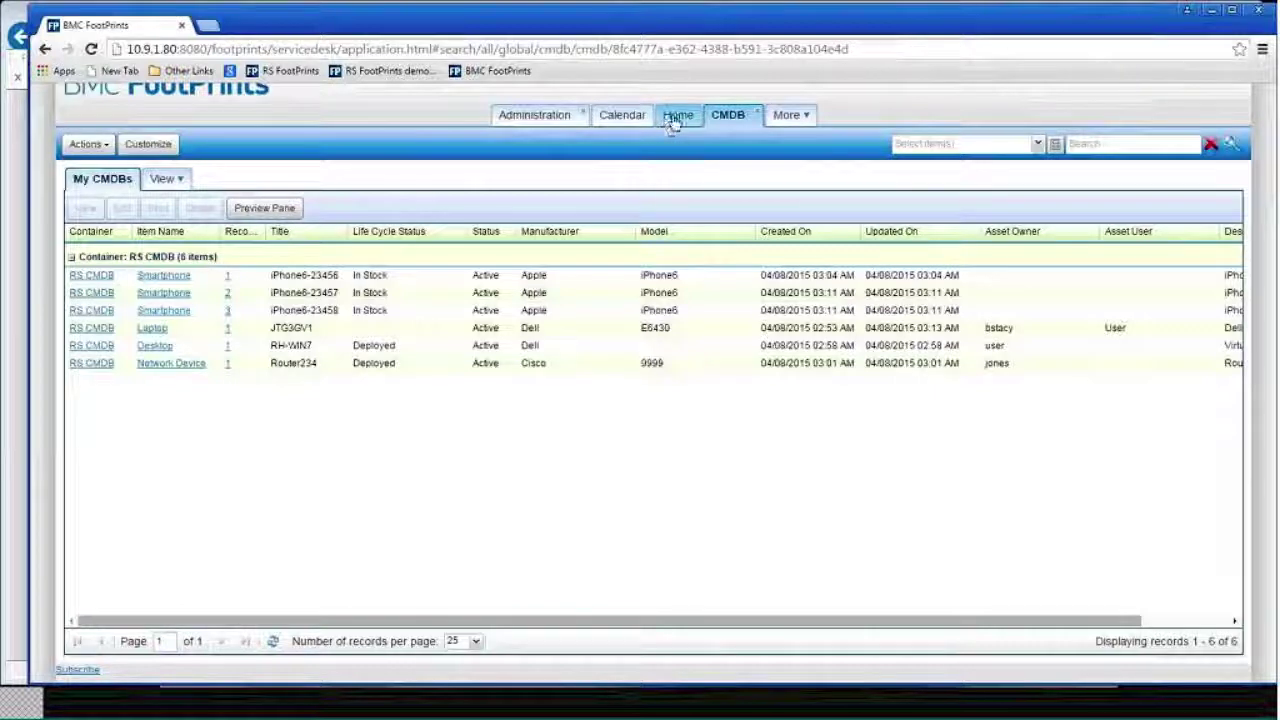
{"action": "left_click", "coordinate": [676, 118]}
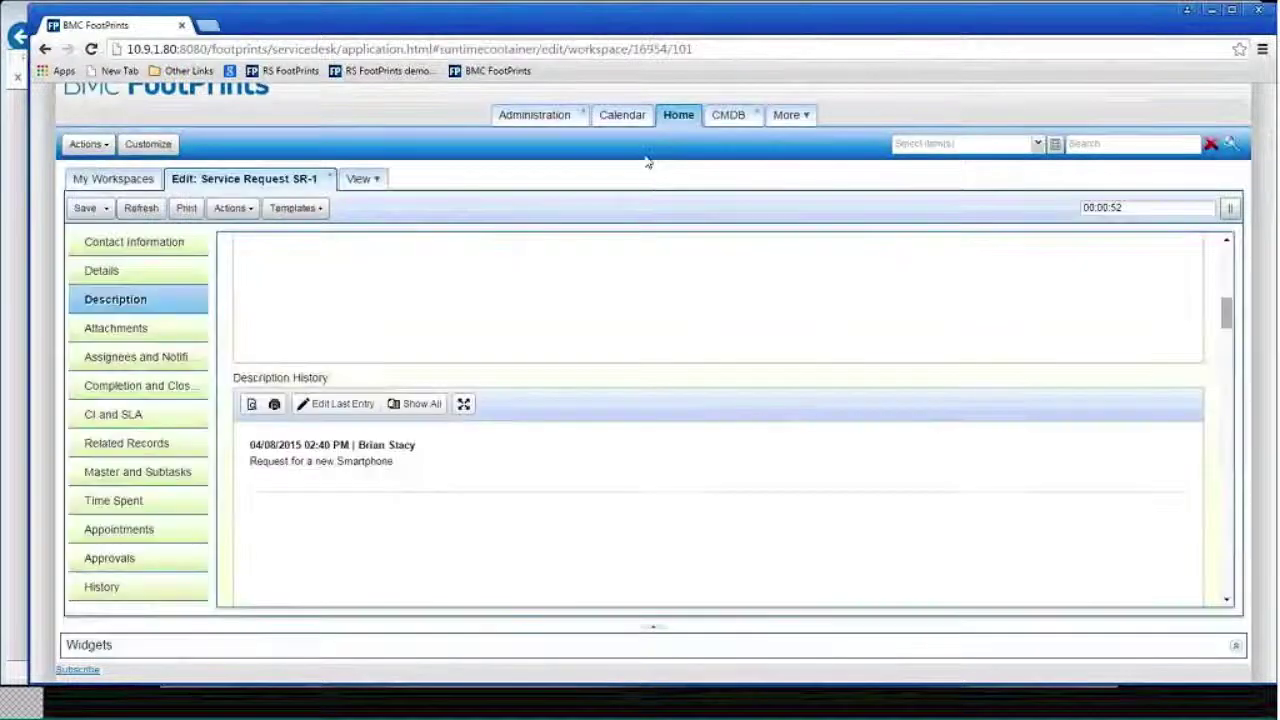
{"action": "left_click", "coordinate": [132, 418]}
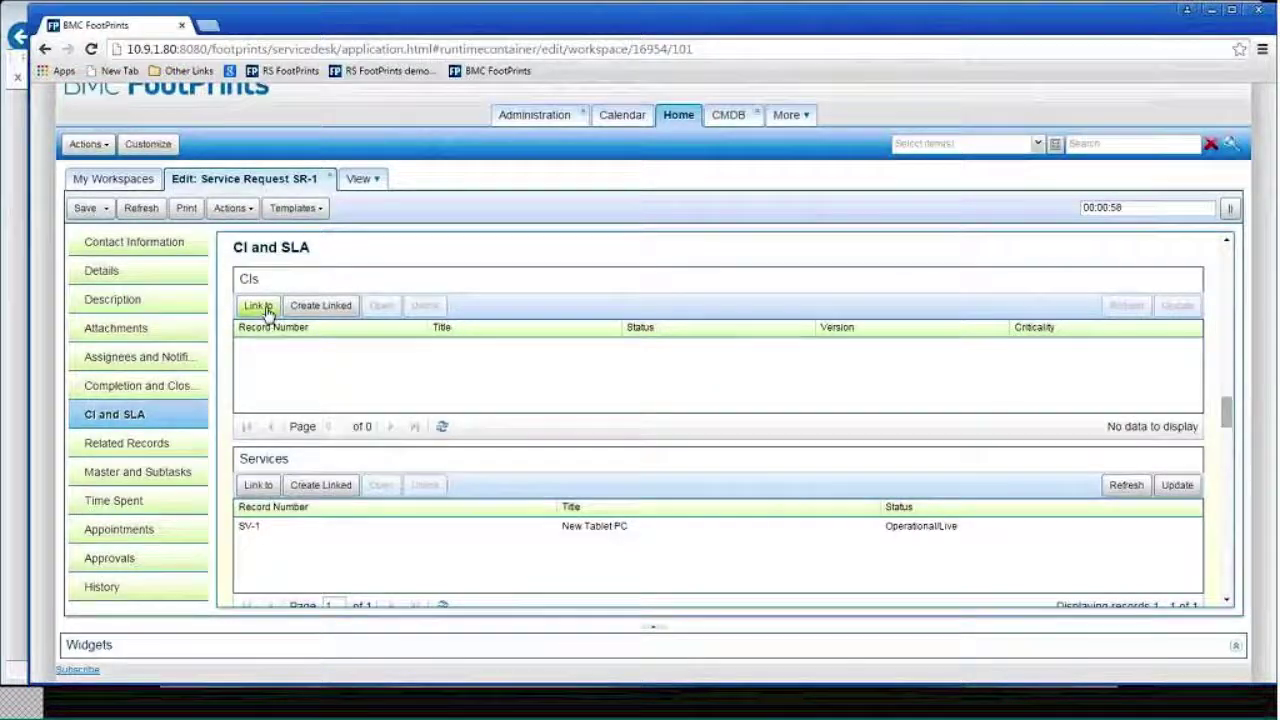
{"action": "left_click", "coordinate": [258, 306]}
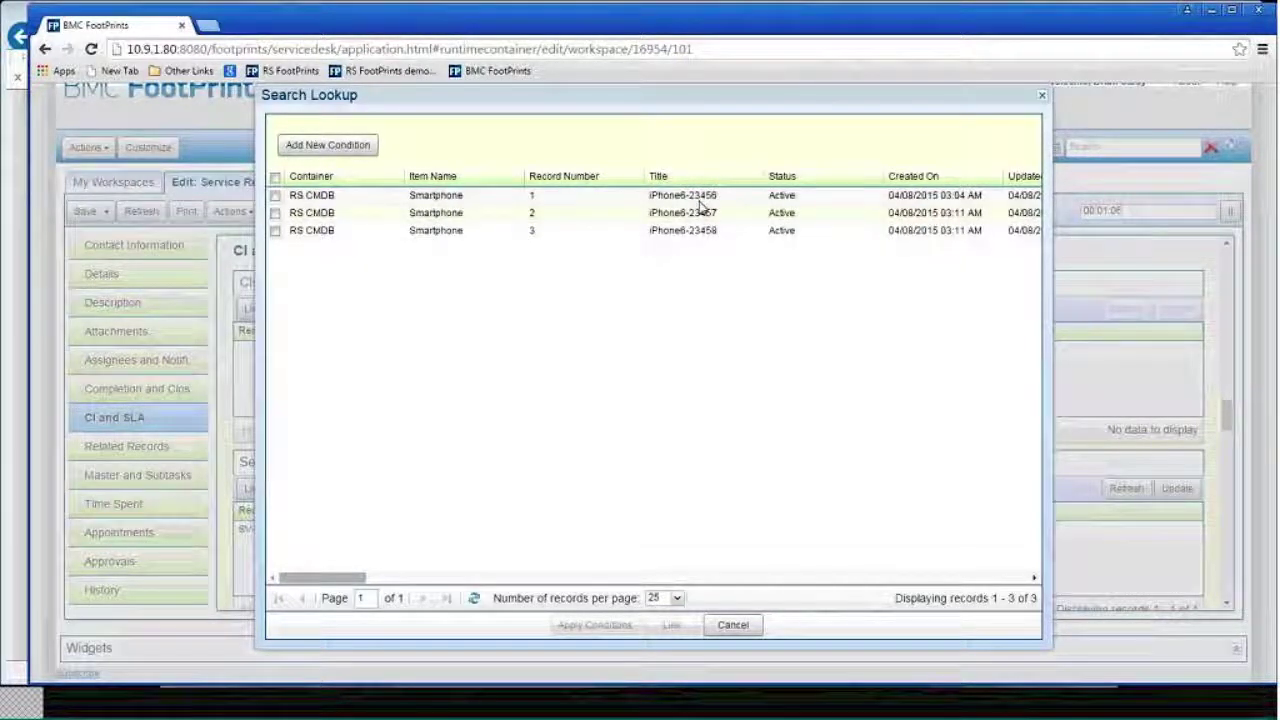
{"action": "left_click", "coordinate": [275, 195]}
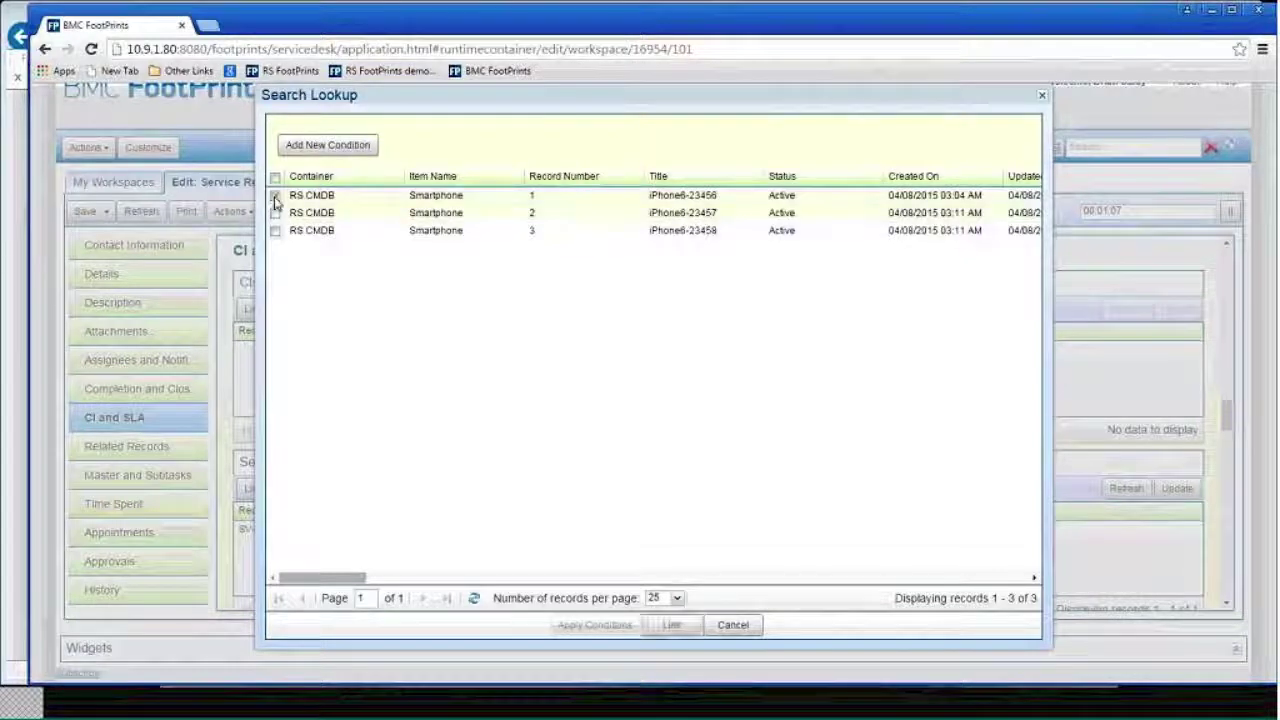
{"action": "left_click", "coordinate": [671, 625]}
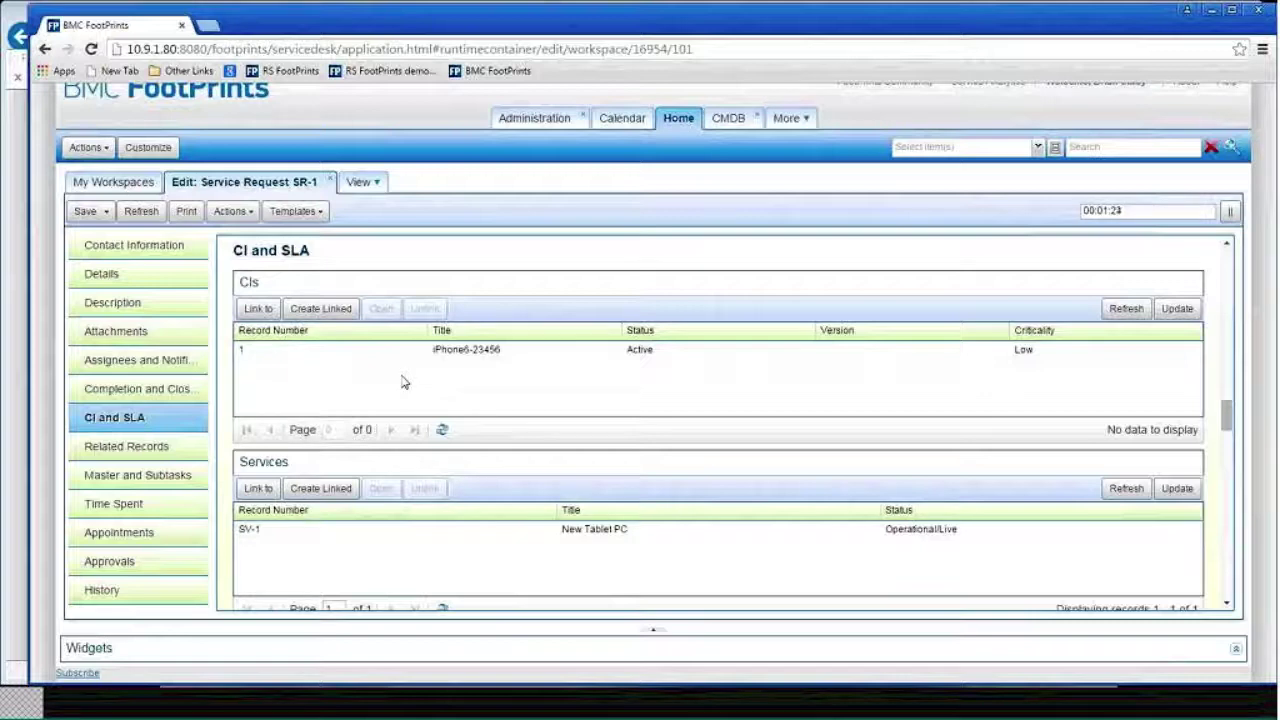
Step: Try to save and close the service request
{"action": "left_click", "coordinate": [106, 215]}
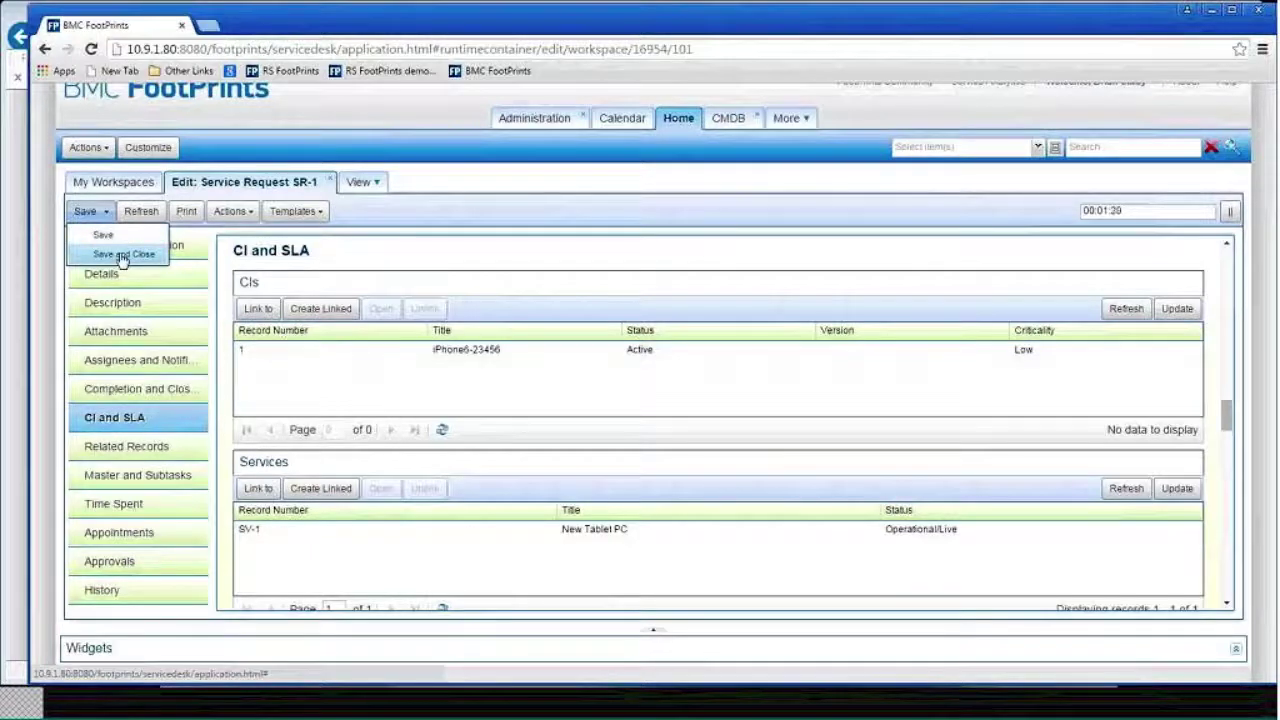
{"action": "left_click", "coordinate": [123, 255]}
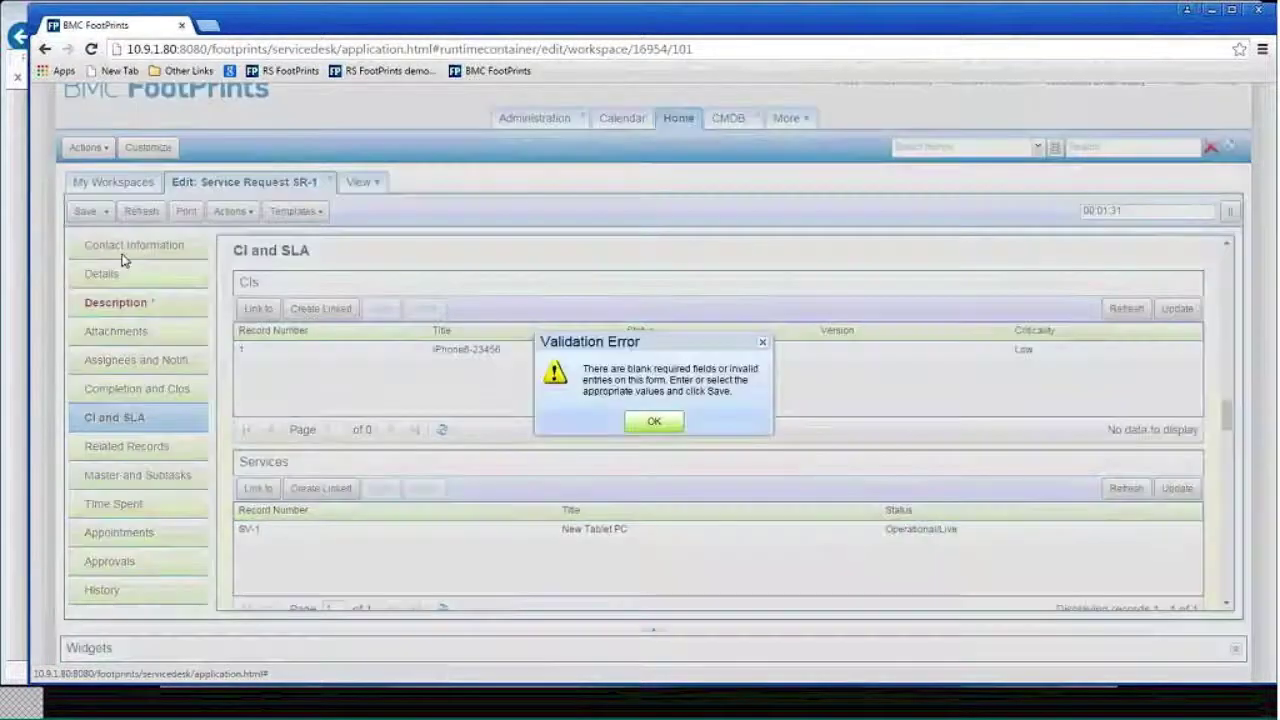
{"action": "left_click", "coordinate": [656, 424]}
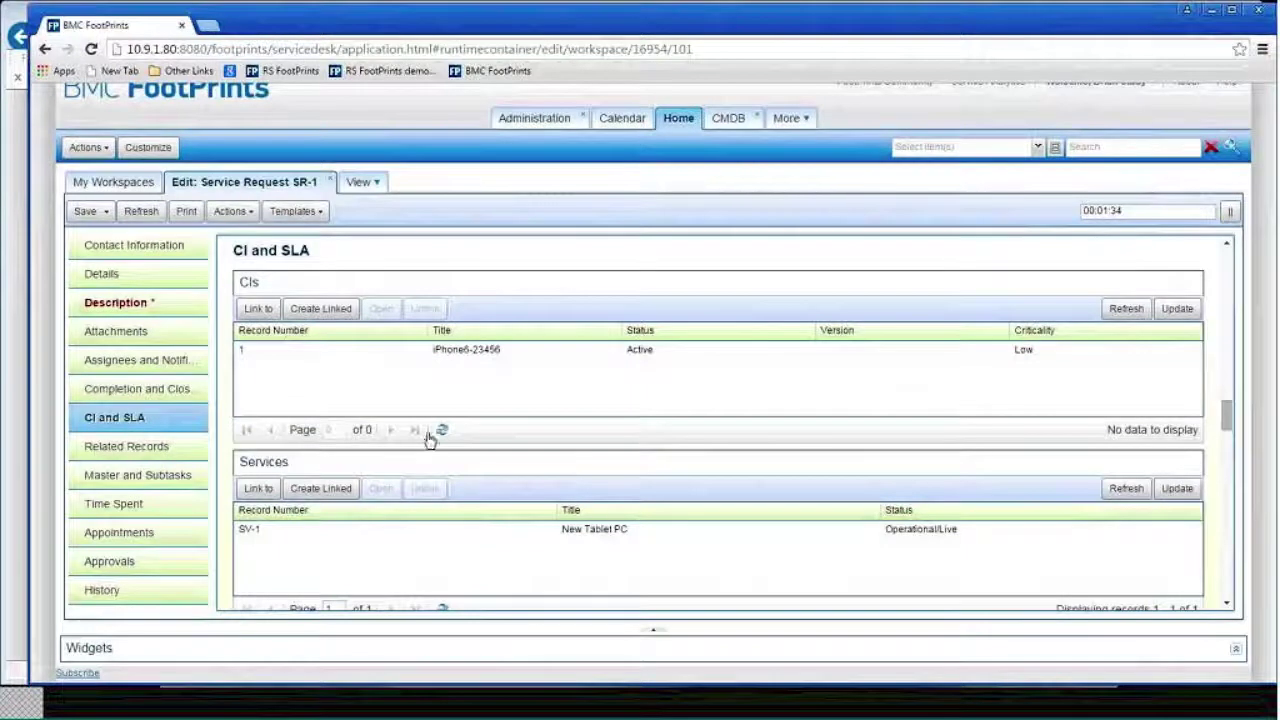
Step: Enter "Found a phone in stock. Working to deploy" as the service request's new description
{"action": "left_click", "coordinate": [140, 310]}
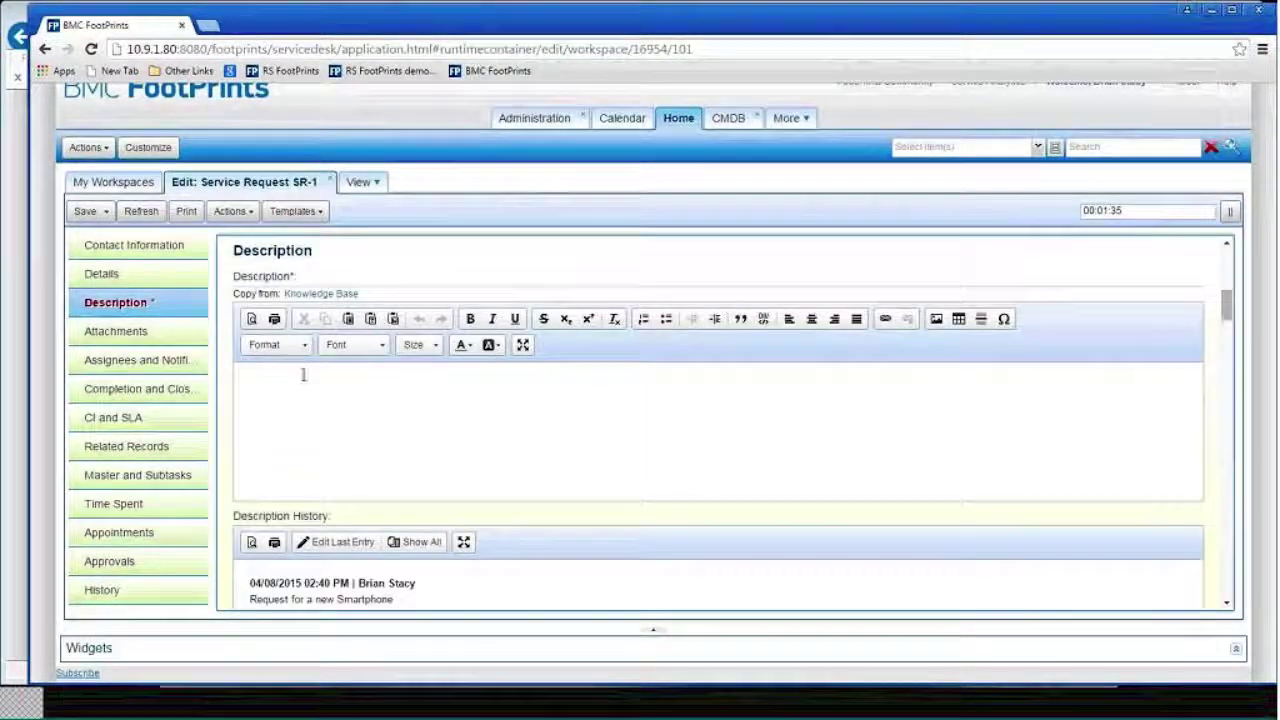
{"action": "left_click", "coordinate": [287, 375]}
{"action": "type", "text": "Found it"}
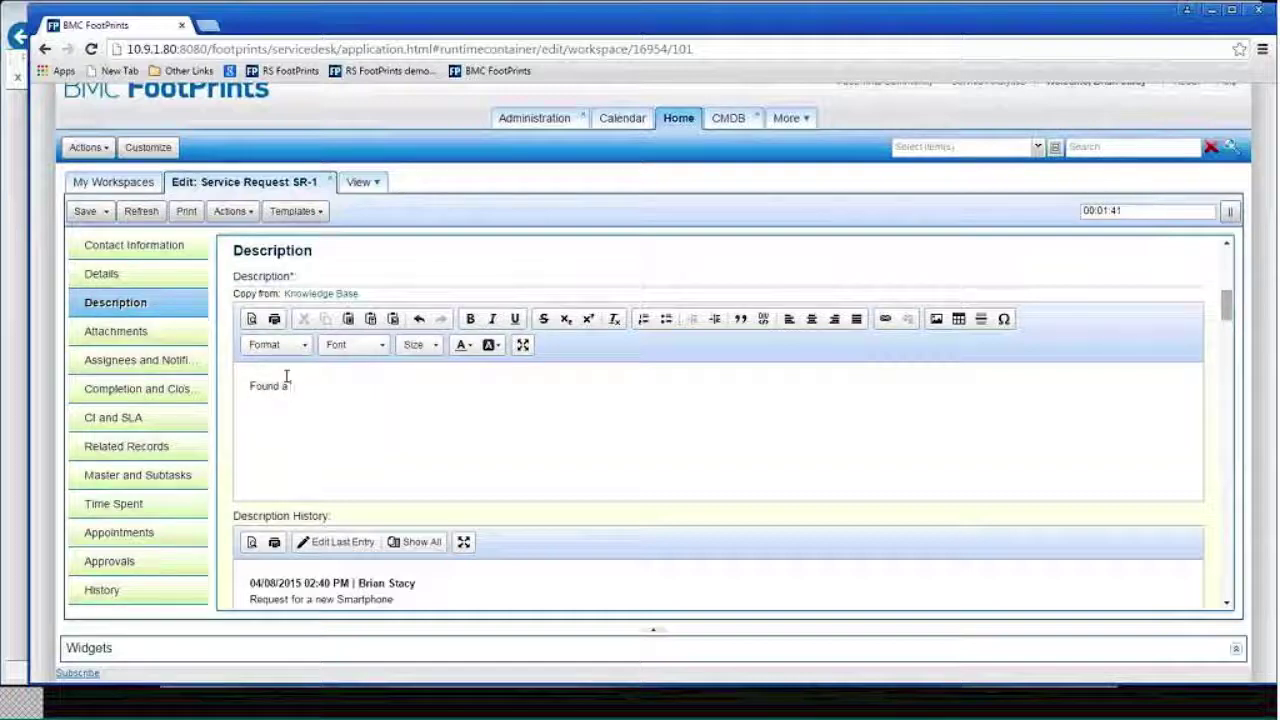
{"action": "type", "text": " pr"}
{"action": "type", "text": "ne in stoc"}
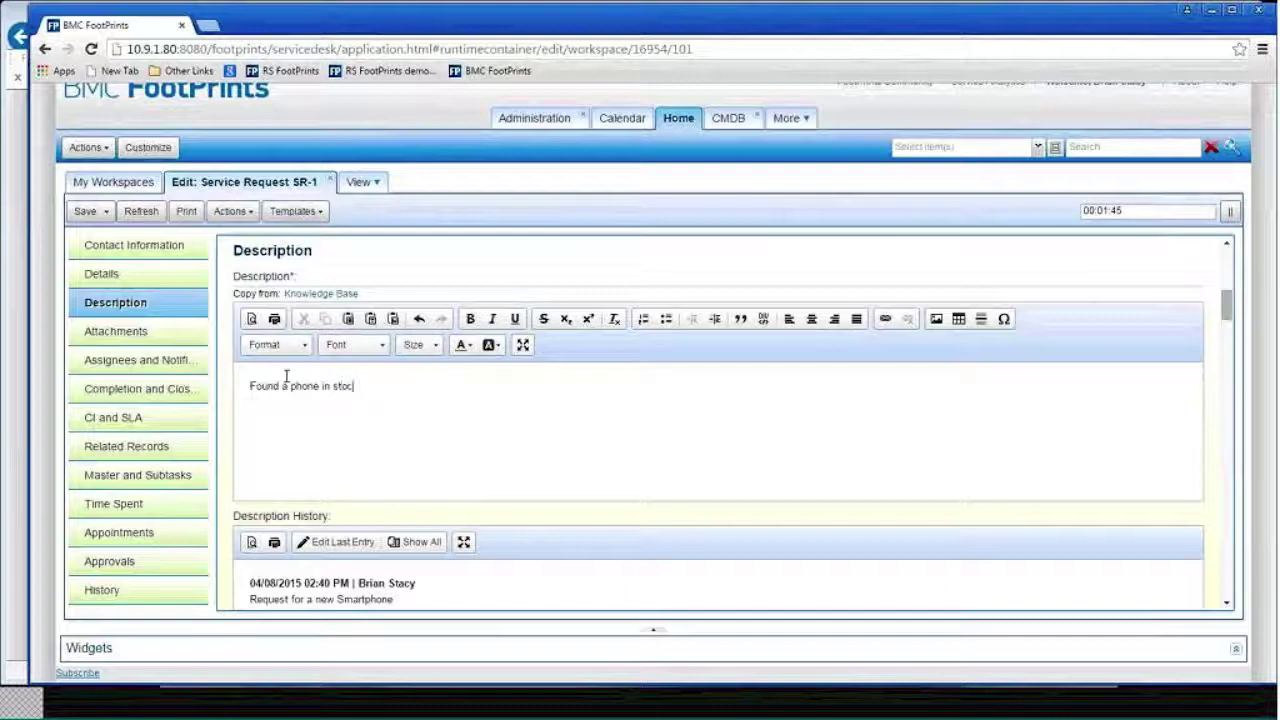
{"action": "type", "text": "k. Will"}
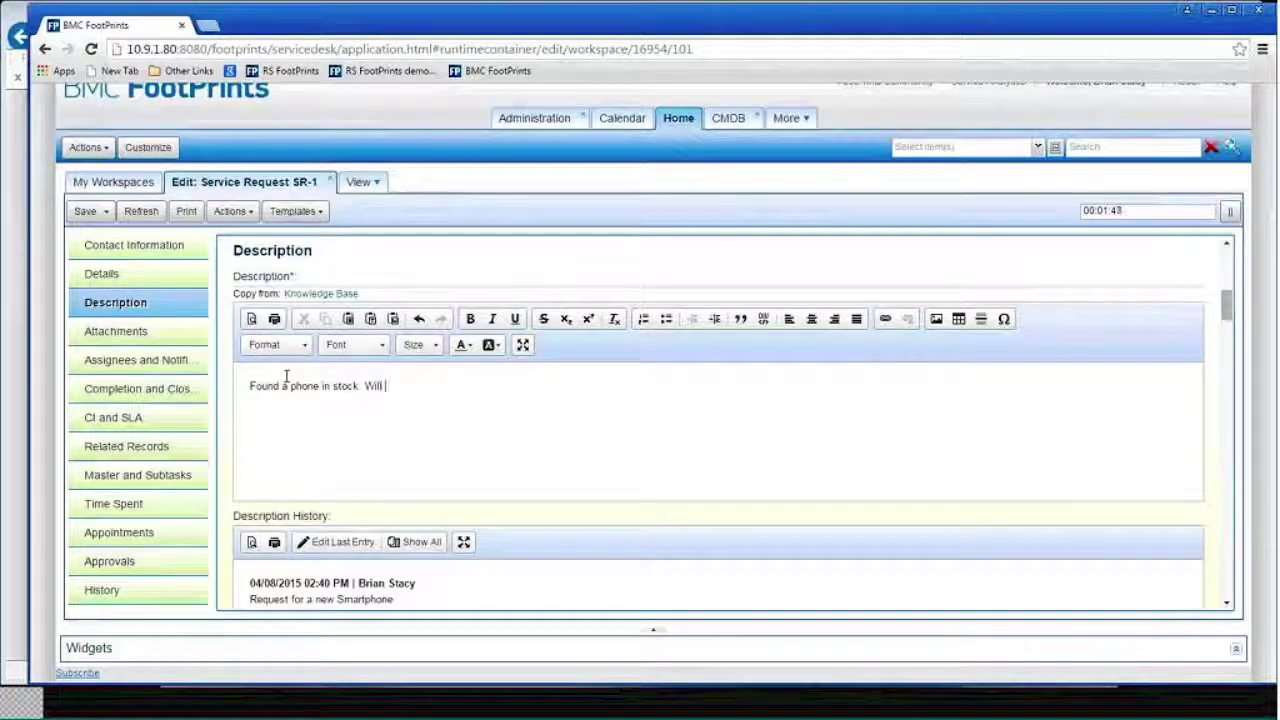
{"action": "key", "text": "BackSpace"}
{"action": "key", "text": "BackSpace"}
{"action": "key", "text": "BackSpace"}
{"action": "key", "text": "BackSpace"}
{"action": "type", "text": "orking to deploy"}
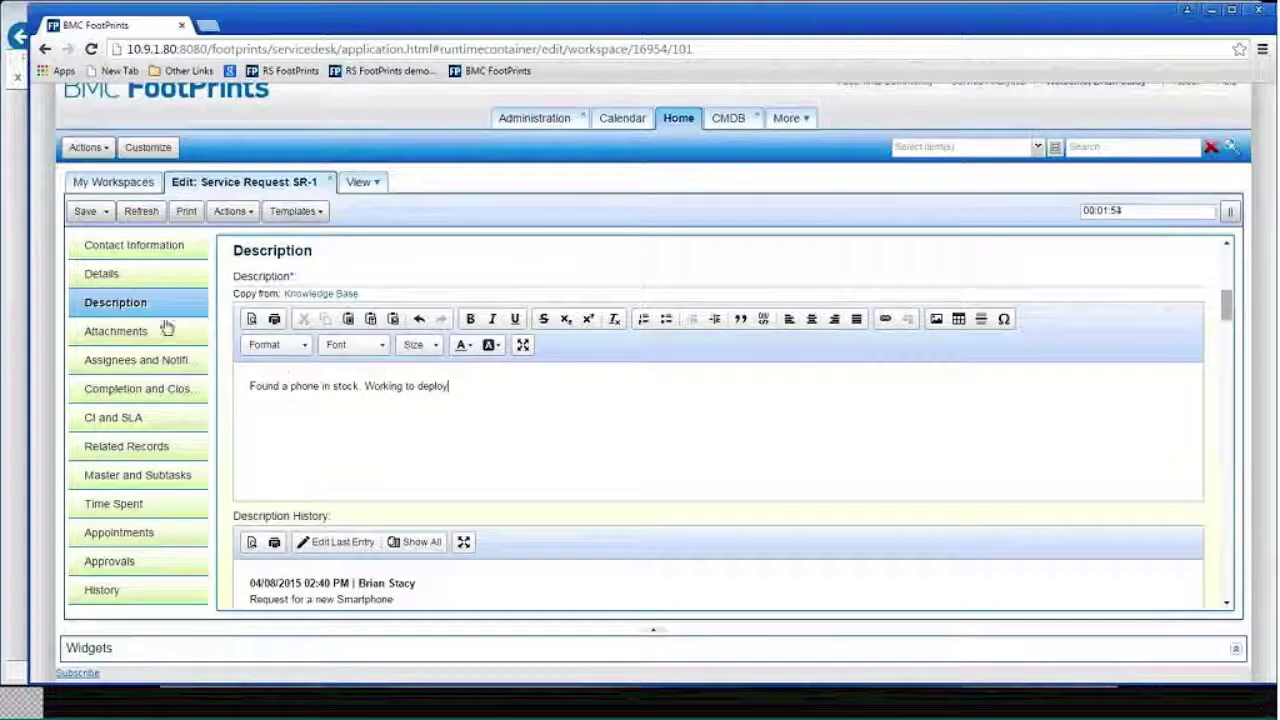
Step: Save and close service request SR-1 with its new description entry
{"action": "left_click", "coordinate": [86, 211]}
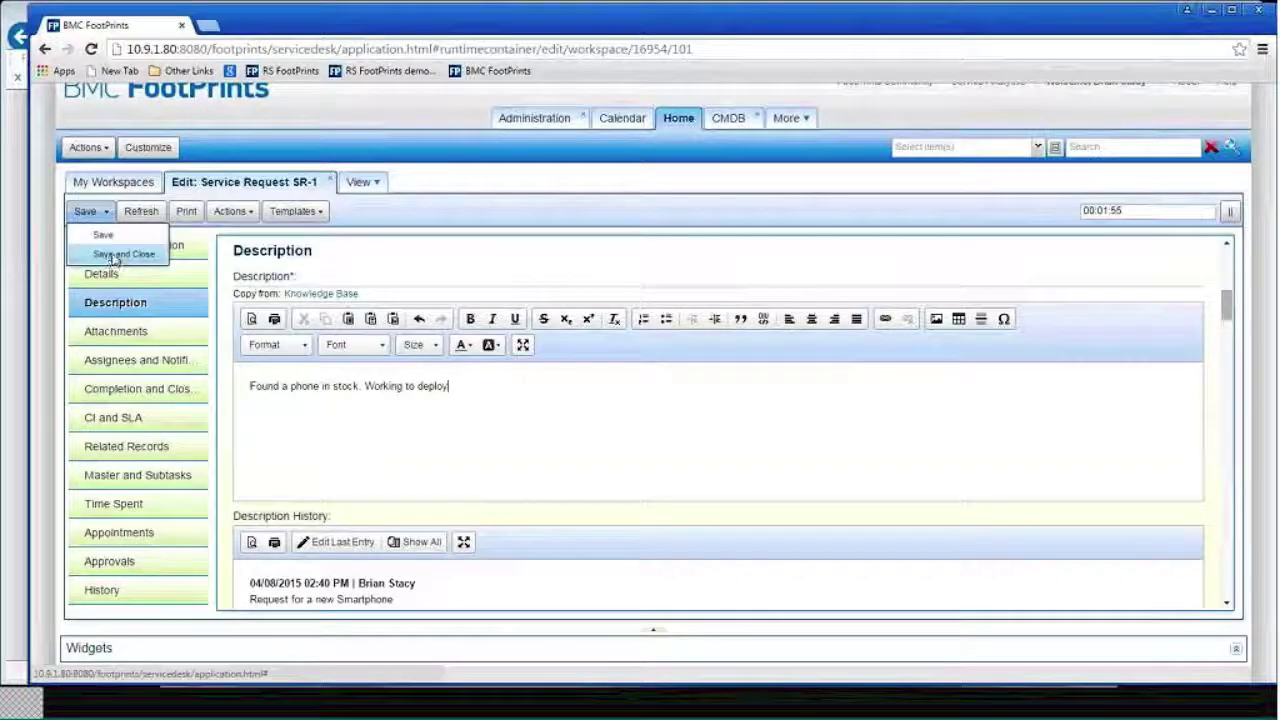
{"action": "left_click", "coordinate": [114, 256]}
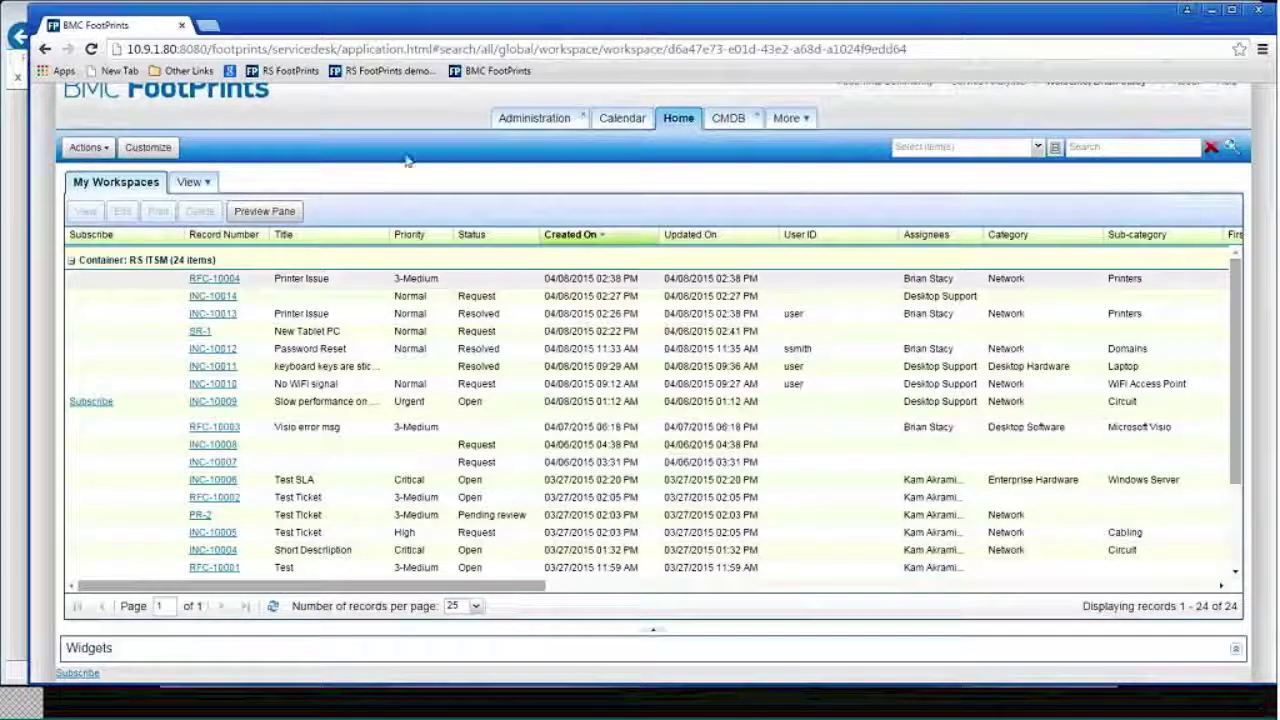
Step: Create a new RS ITSM incident and link the contact record found by the caller's first name
{"action": "left_click", "coordinate": [104, 149]}
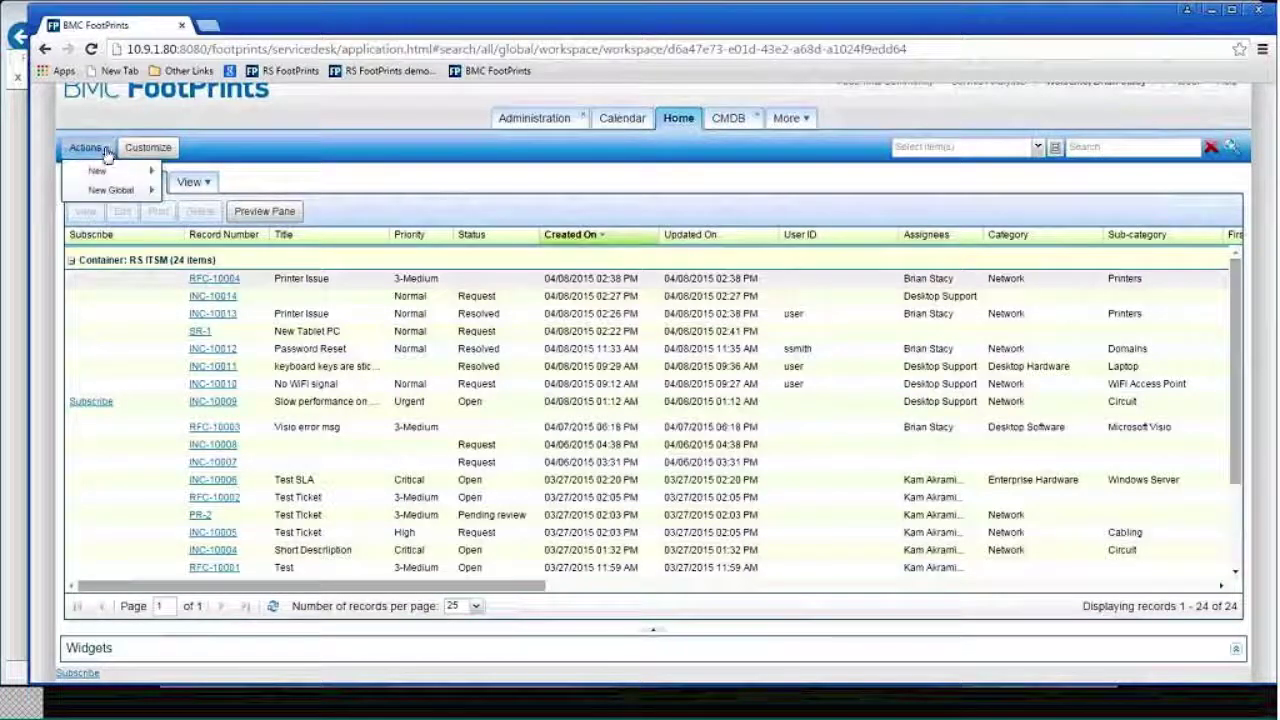
{"action": "mouse_move", "coordinate": [113, 178]}
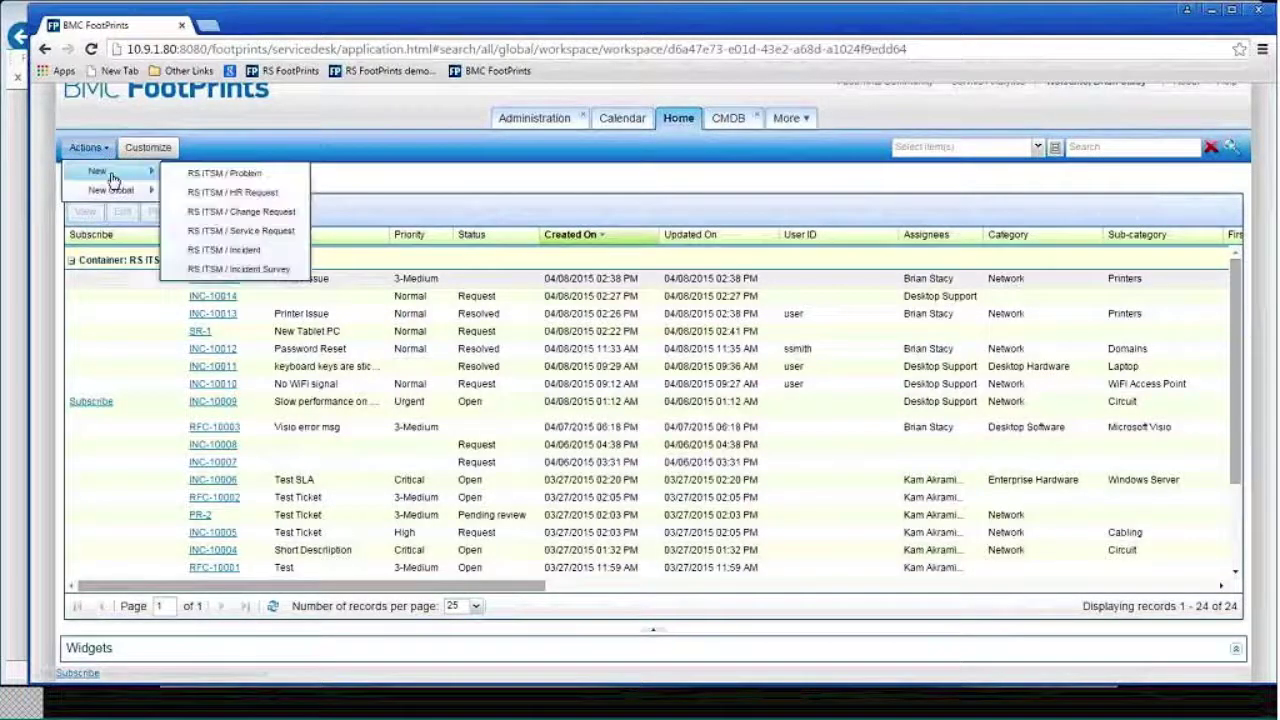
{"action": "left_click", "coordinate": [238, 252]}
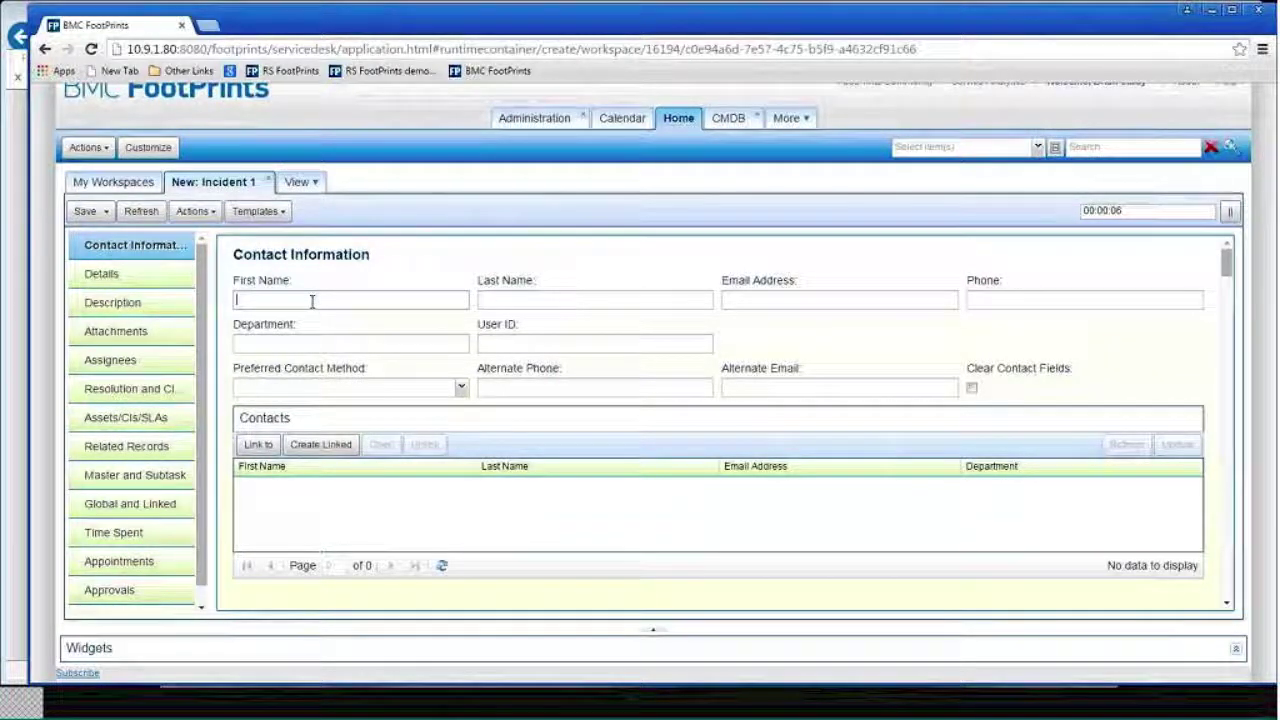
{"action": "type", "text": "sally"}
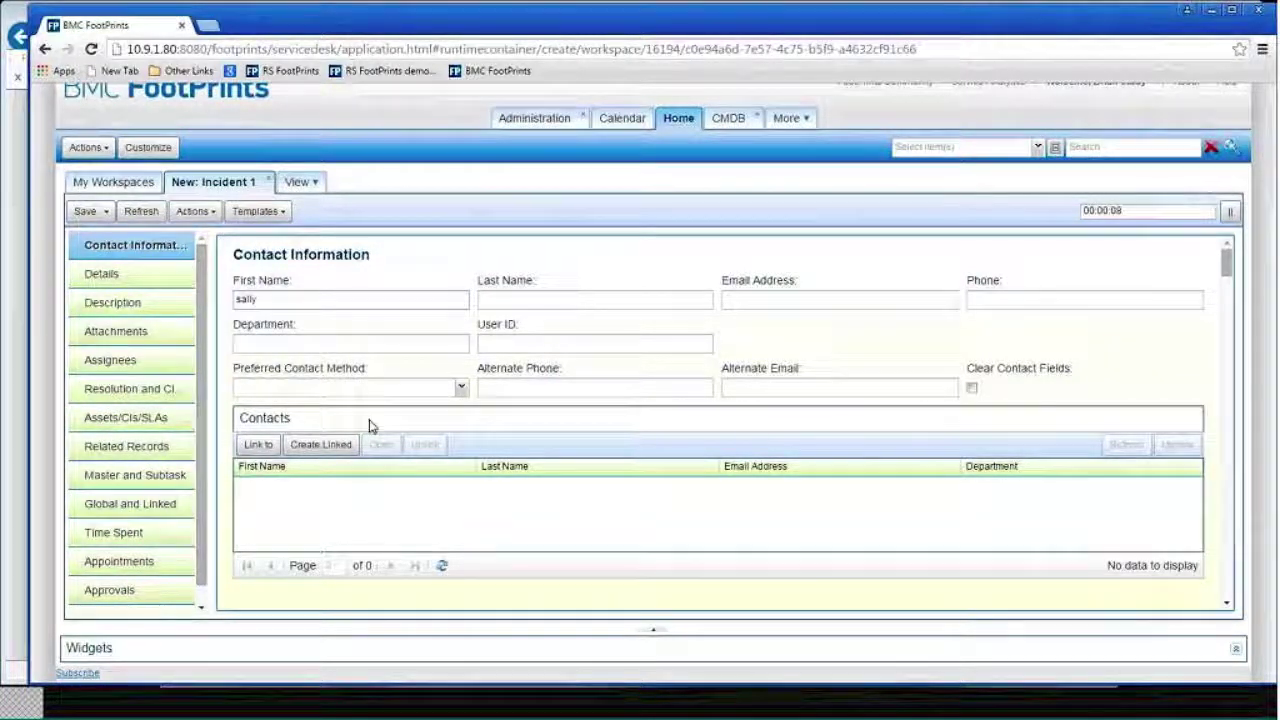
{"action": "left_click", "coordinate": [265, 444]}
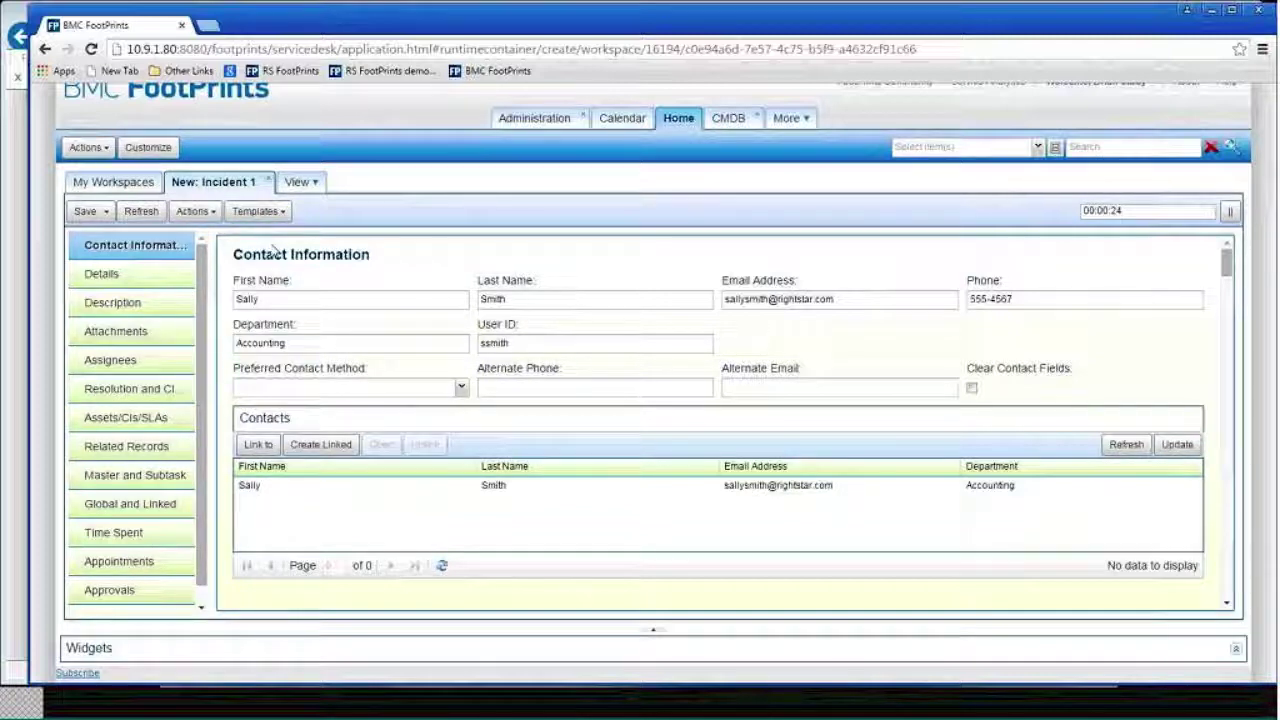
Step: Apply the Network Password Reset template to the new incident and review the template's details and description
{"action": "left_click", "coordinate": [284, 215]}
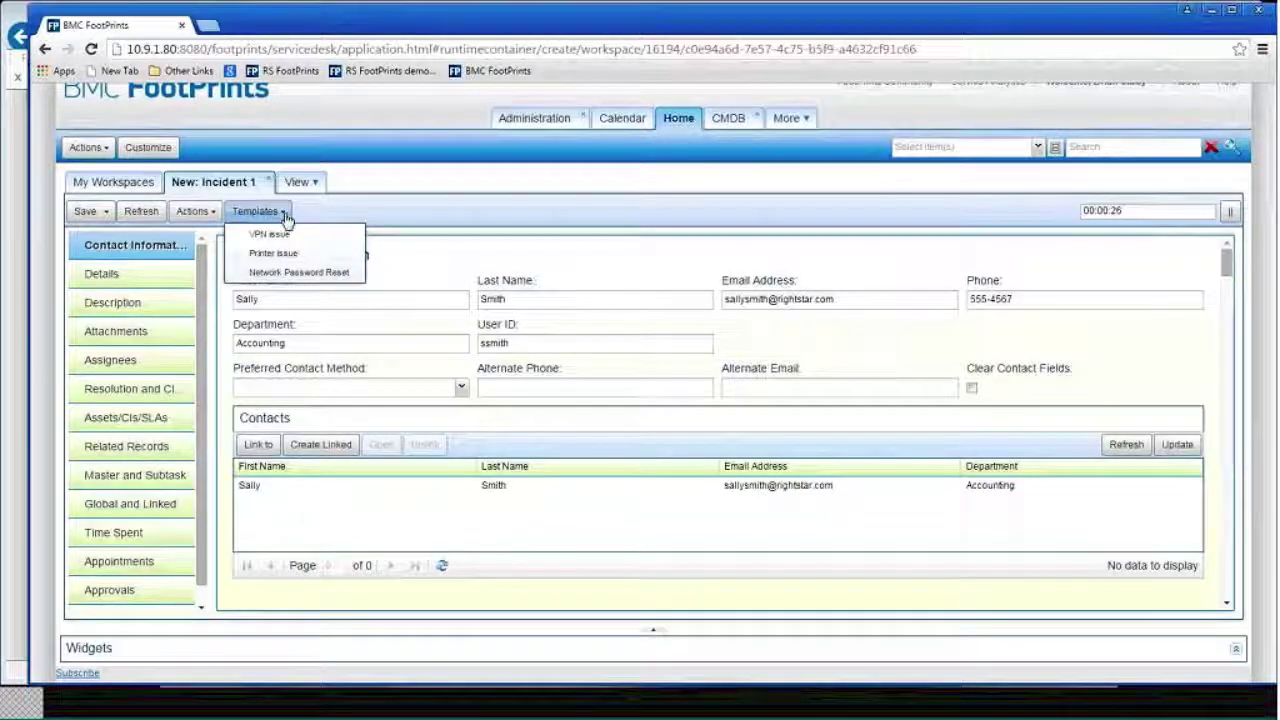
{"action": "left_click", "coordinate": [280, 275]}
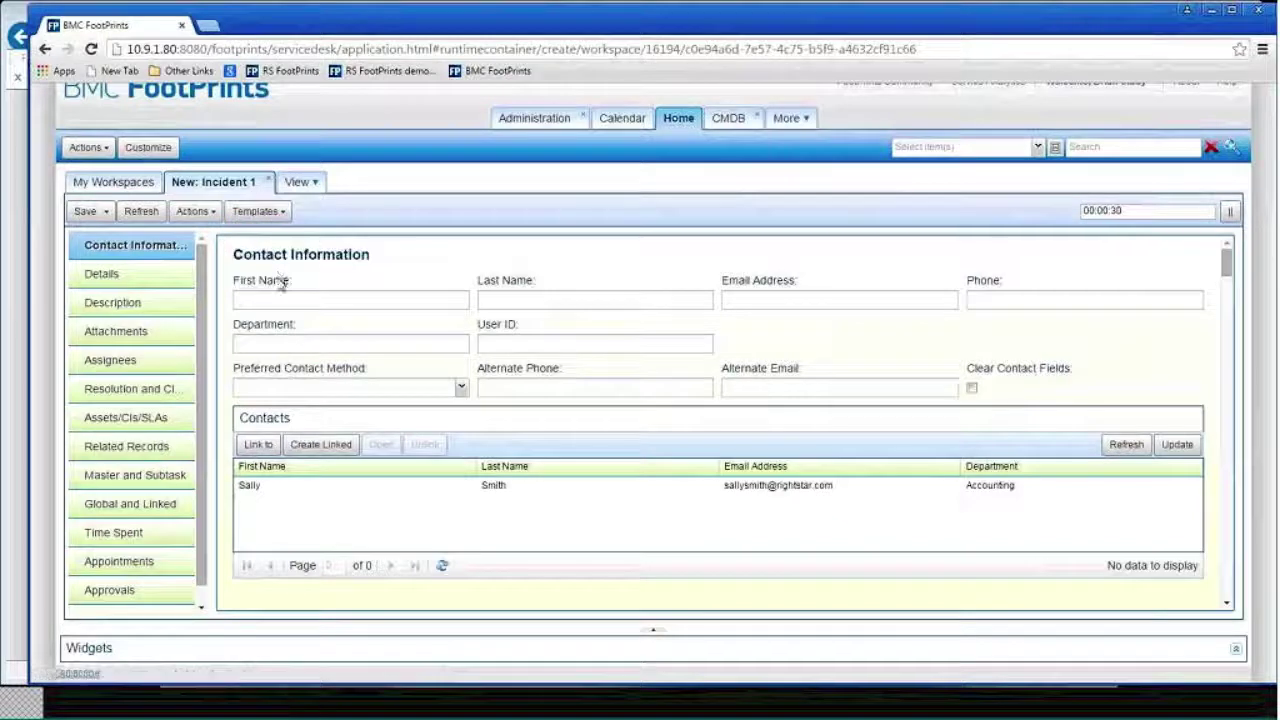
{"action": "left_click", "coordinate": [128, 276]}
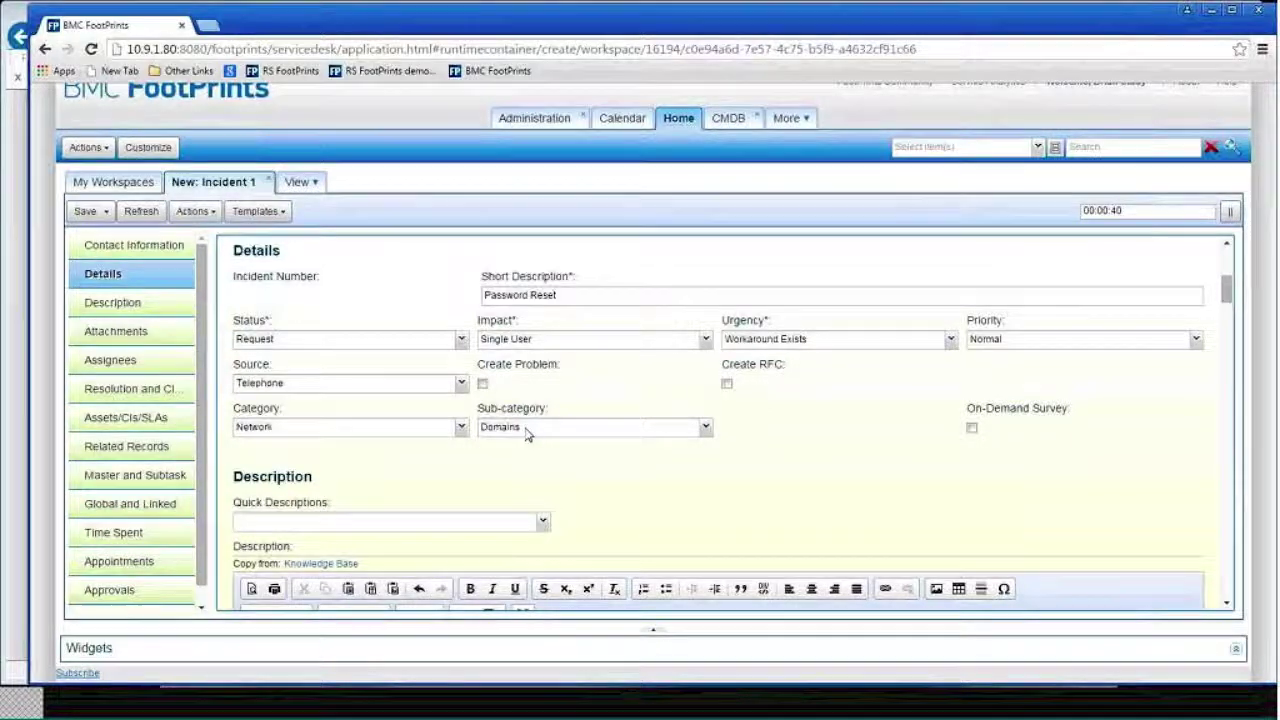
{"action": "scroll", "coordinate": [528, 434], "scroll_direction": "down", "scroll_amount": 3}
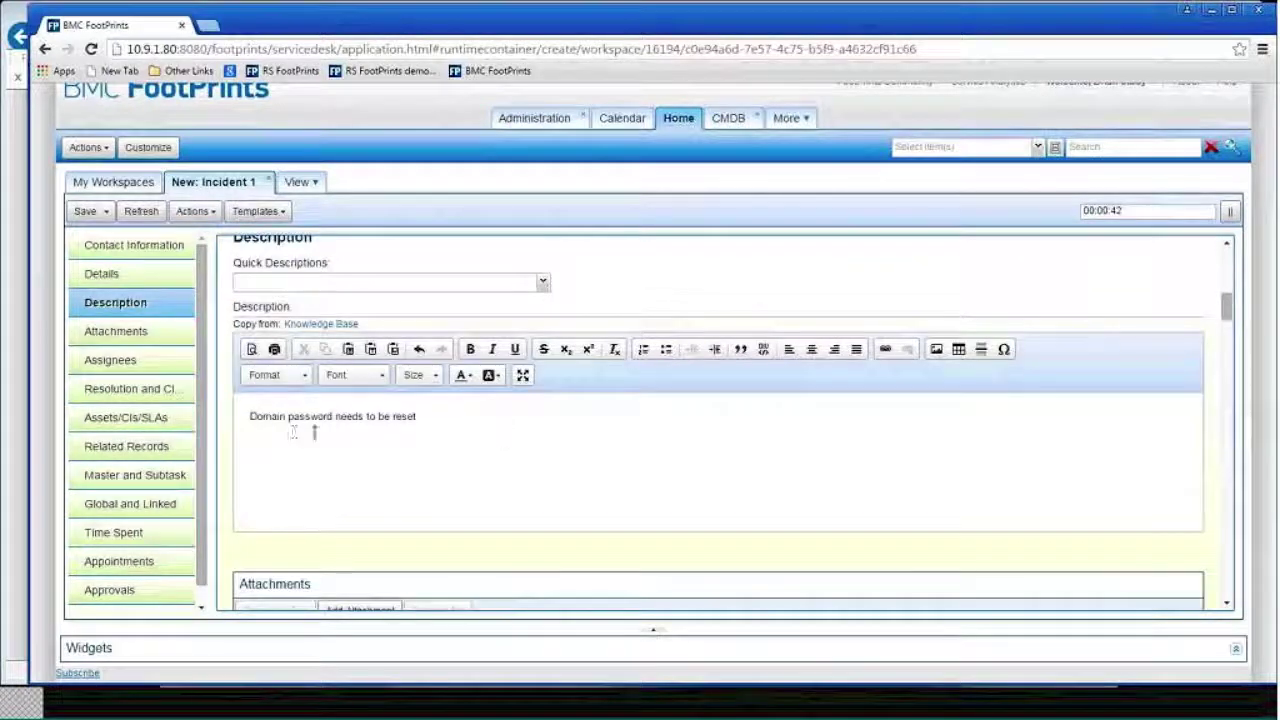
{"action": "scroll", "coordinate": [450, 440], "scroll_direction": "up", "scroll_amount": 3}
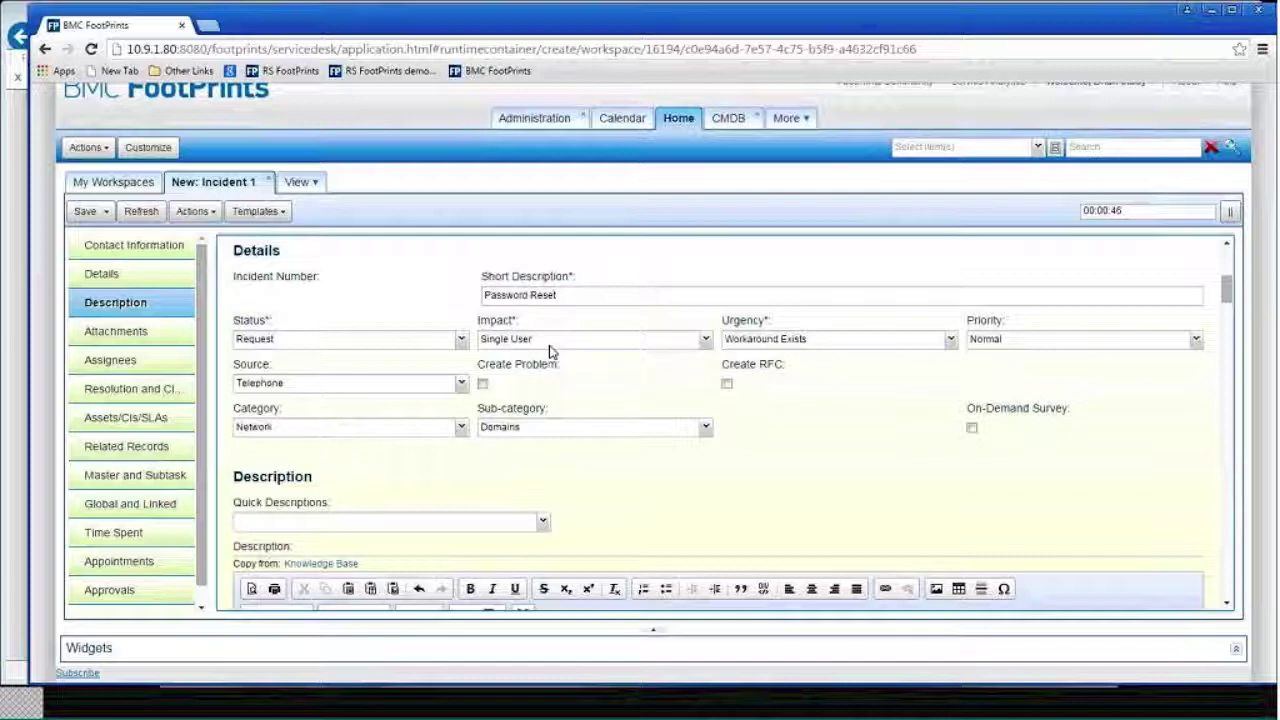
{"action": "scroll", "coordinate": [545, 356], "scroll_direction": "up", "scroll_amount": 3}
{"action": "scroll", "coordinate": [540, 356], "scroll_direction": "up", "scroll_amount": 2}
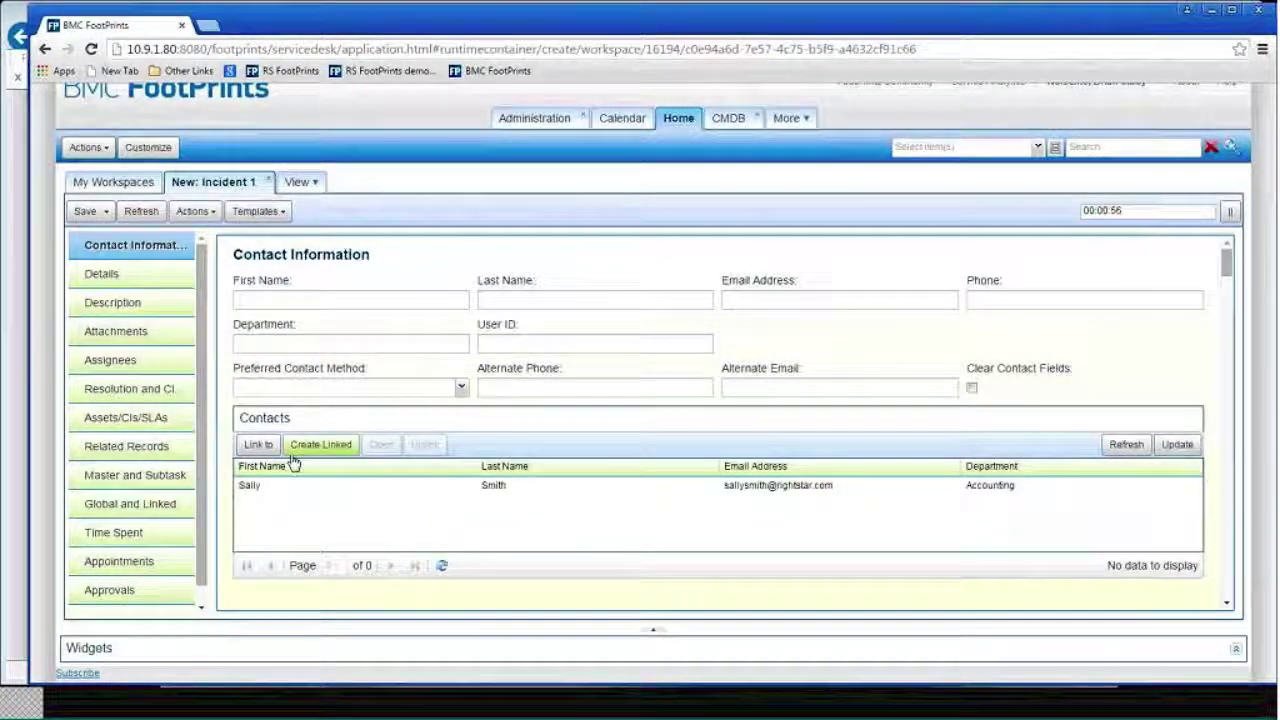
Step: Unlink the contact from the incident and link it again by first name to refill the contact fields
{"action": "left_click", "coordinate": [320, 490]}
{"action": "left_click", "coordinate": [422, 446]}
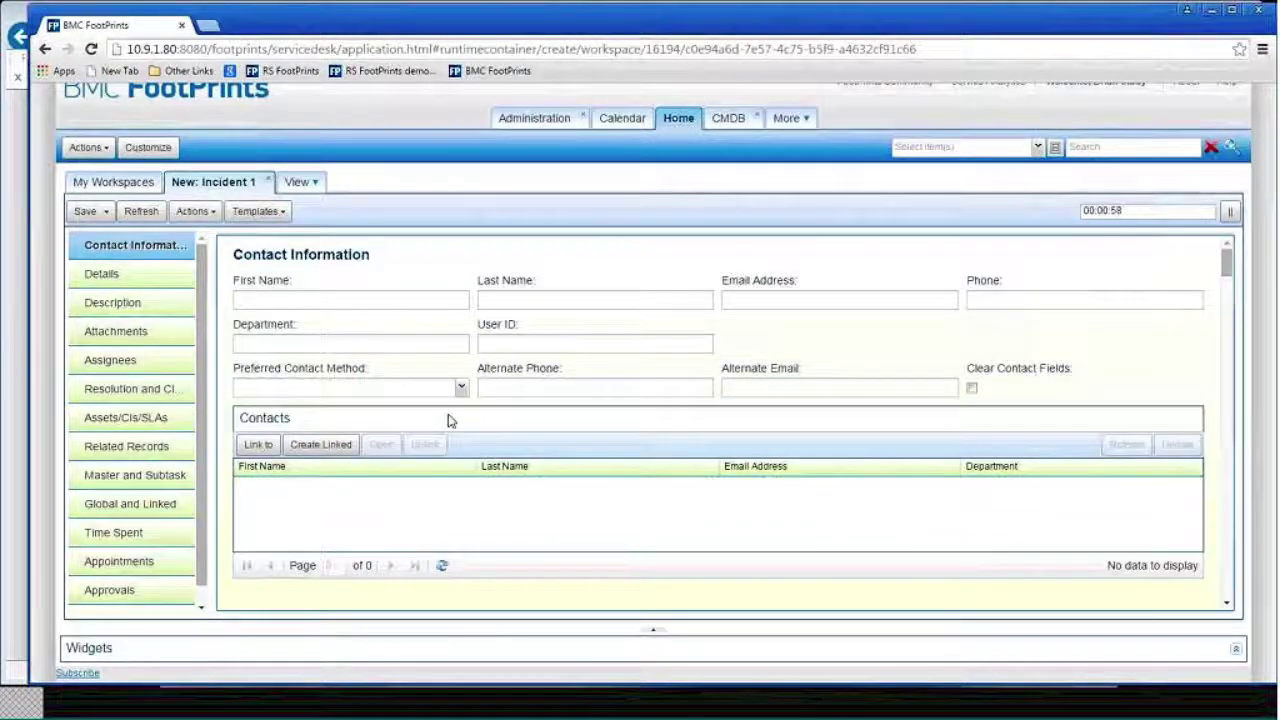
{"action": "left_click", "coordinate": [350, 300]}
{"action": "type", "text": "sally"}
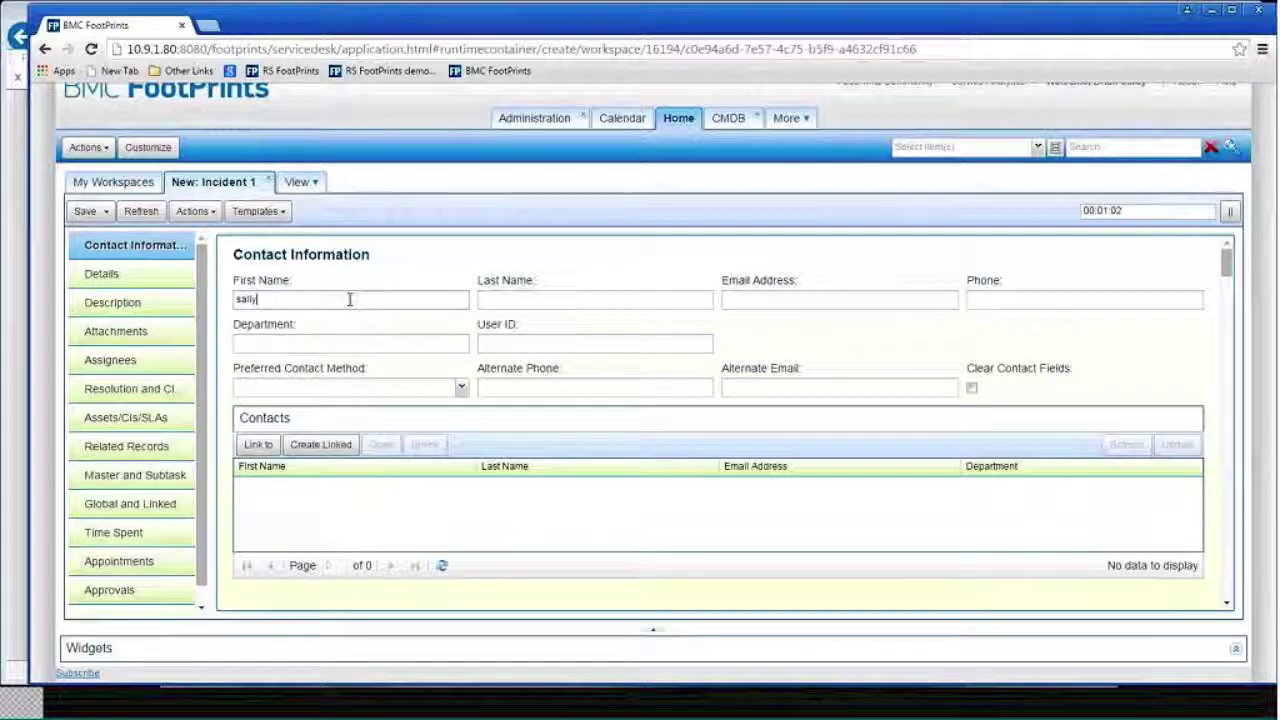
{"action": "left_click", "coordinate": [261, 447]}
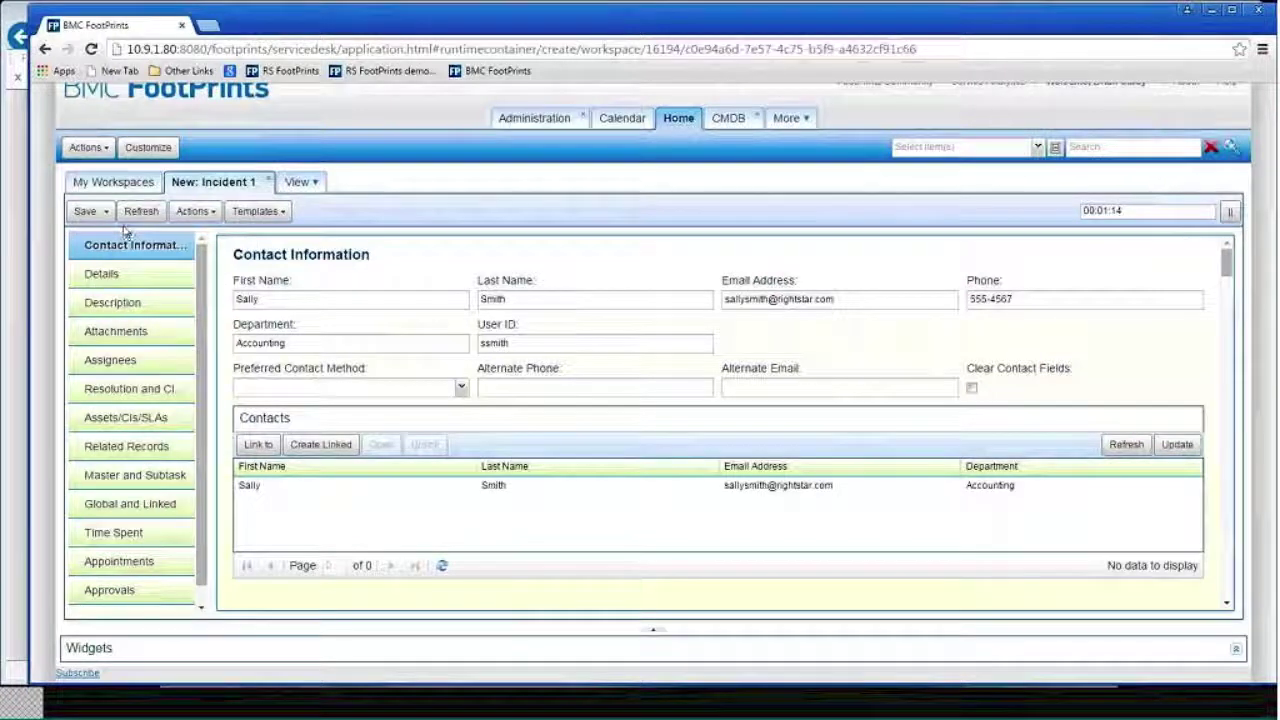
Step: Set the password reset incident's status to Resolved
{"action": "scroll", "coordinate": [318, 385], "scroll_direction": "down", "scroll_amount": 5}
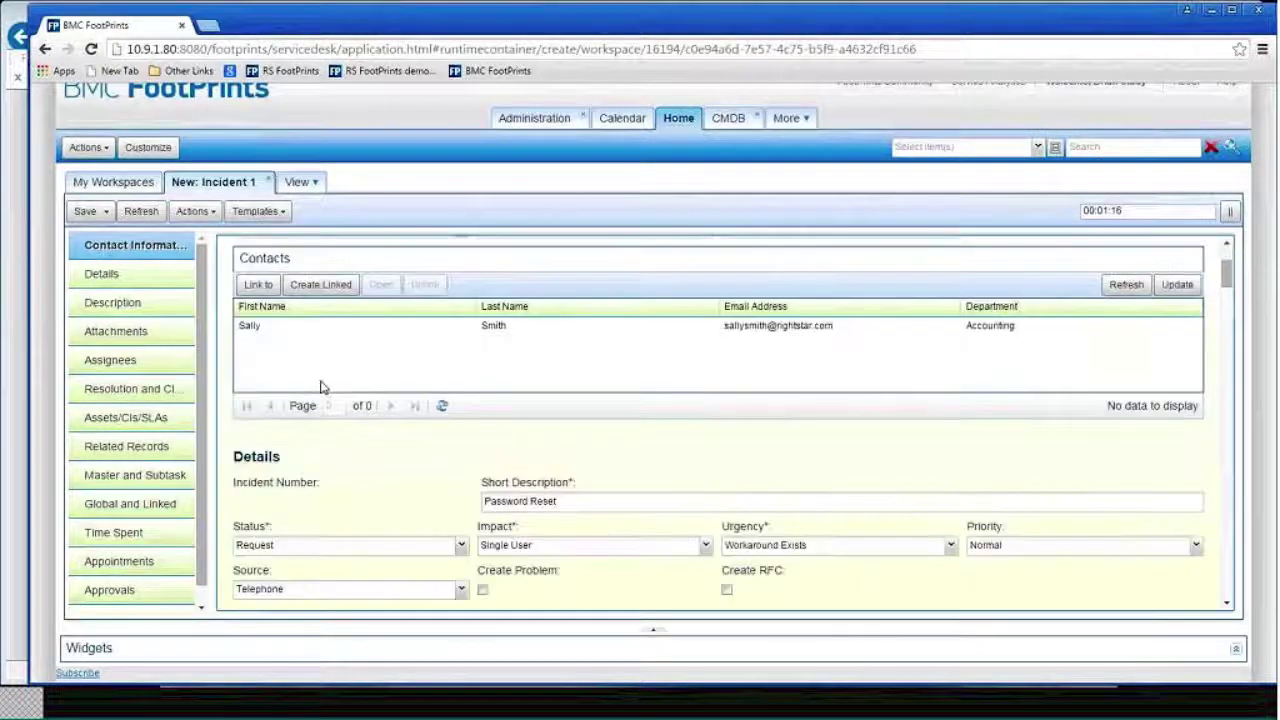
{"action": "left_click", "coordinate": [322, 465]}
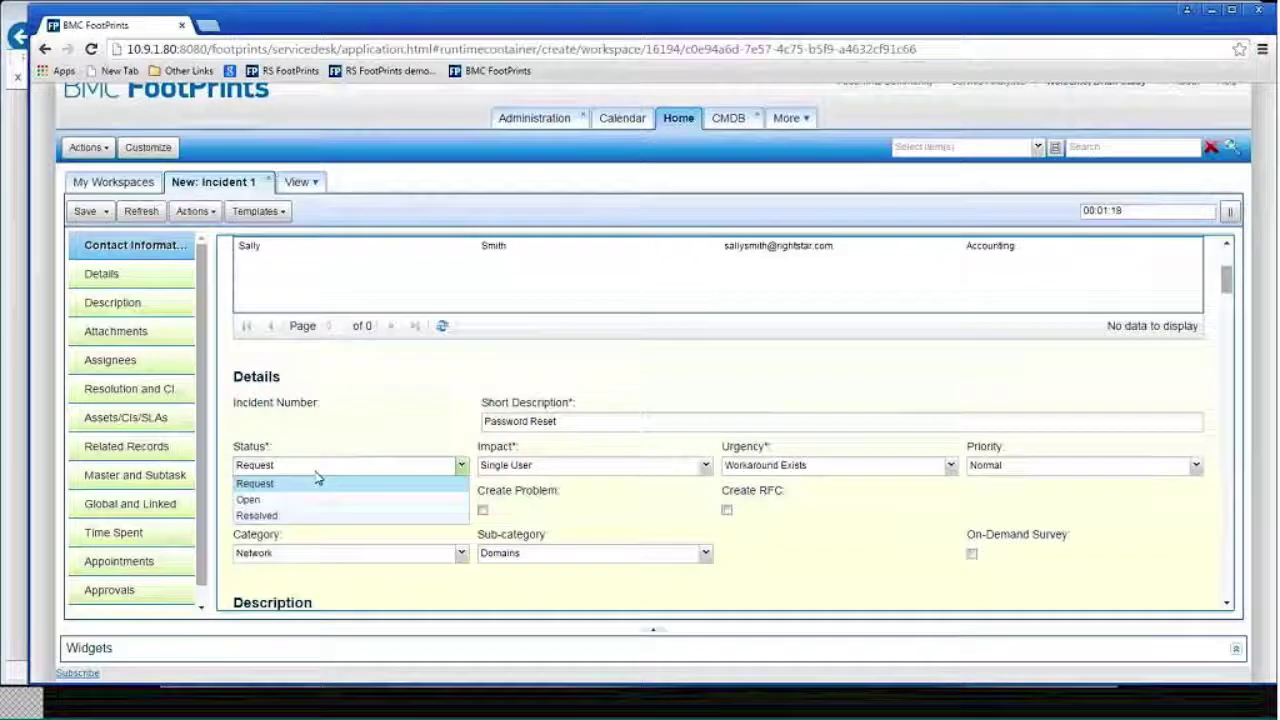
{"action": "left_click", "coordinate": [290, 517]}
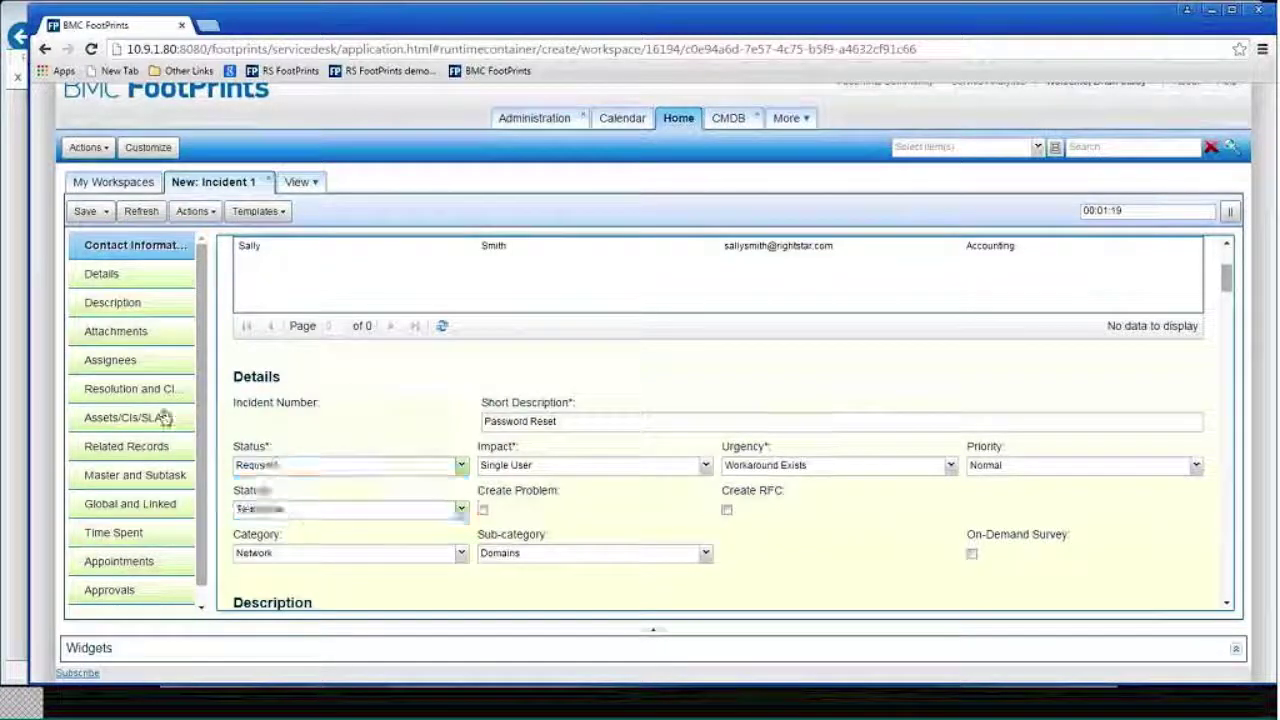
Step: Set the incident's resolution date and time to 04/08/2015, 03:45 PM, and save and close the incident
{"action": "left_click", "coordinate": [125, 394]}
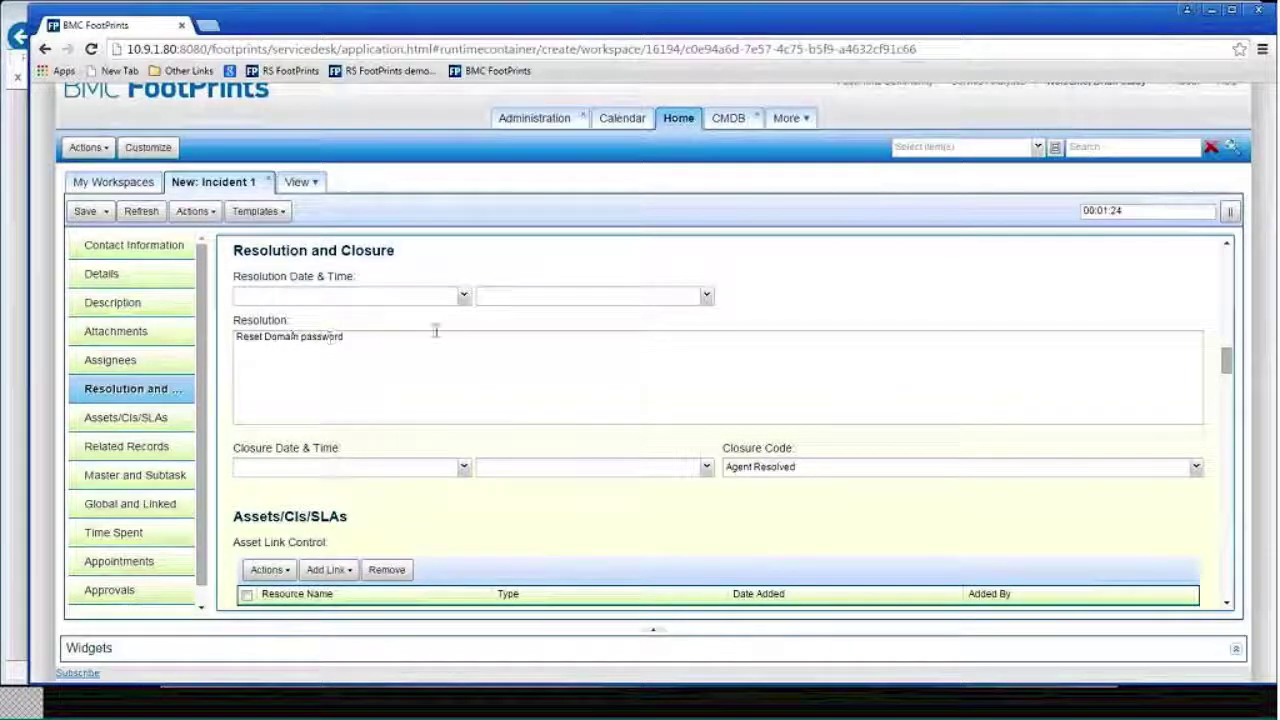
{"action": "left_click", "coordinate": [463, 297]}
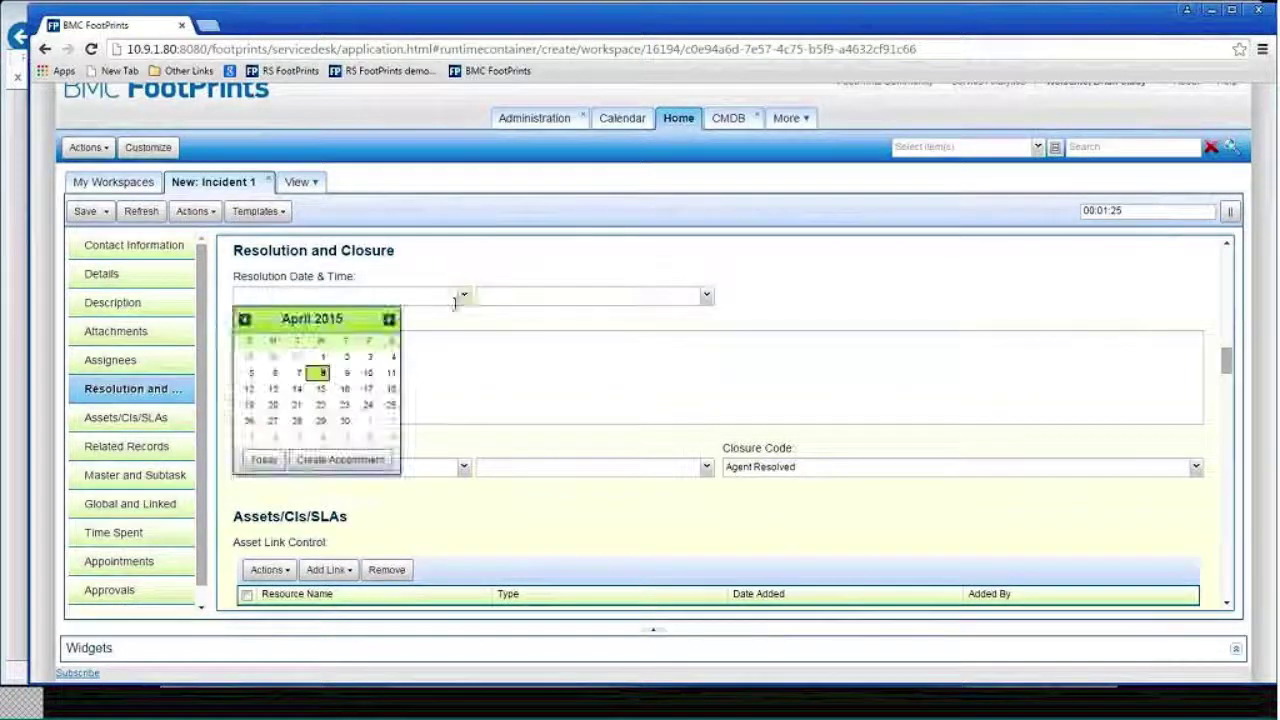
{"action": "left_click", "coordinate": [268, 459]}
{"action": "left_click", "coordinate": [706, 296]}
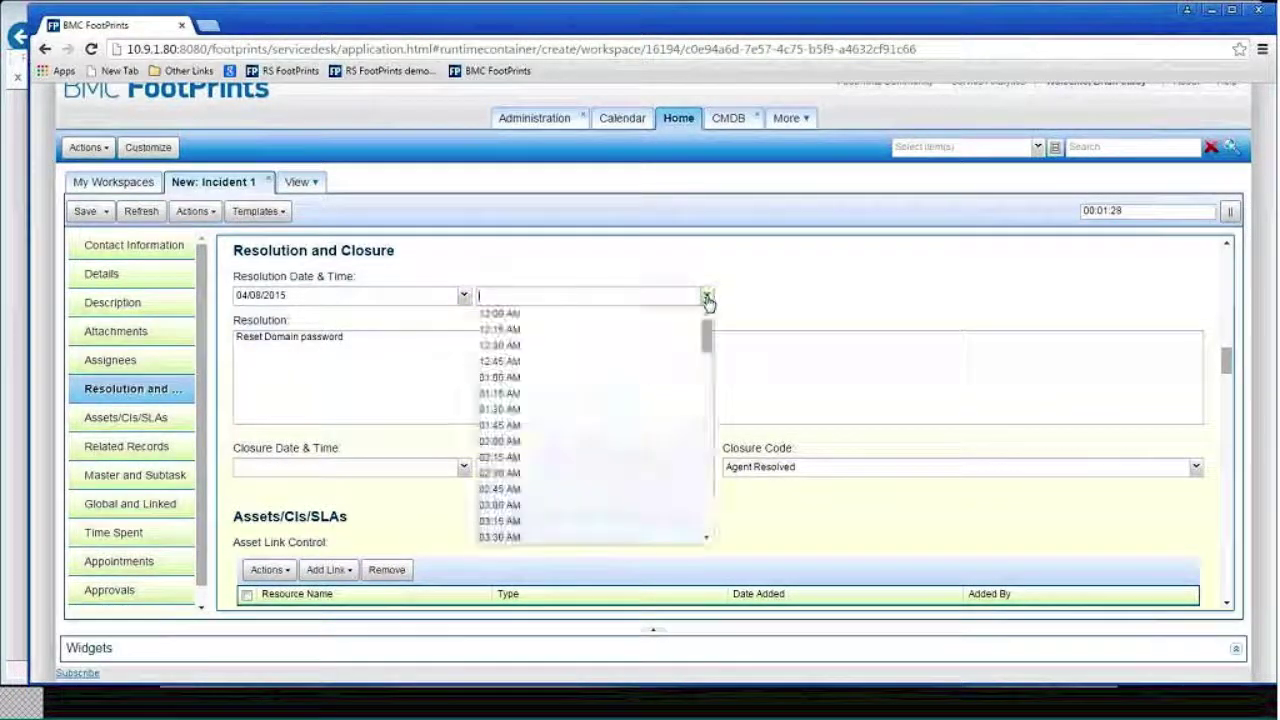
{"action": "scroll", "coordinate": [706, 440], "scroll_direction": "down", "scroll_amount": 5}
{"action": "scroll", "coordinate": [706, 462], "scroll_direction": "down", "scroll_amount": 5}
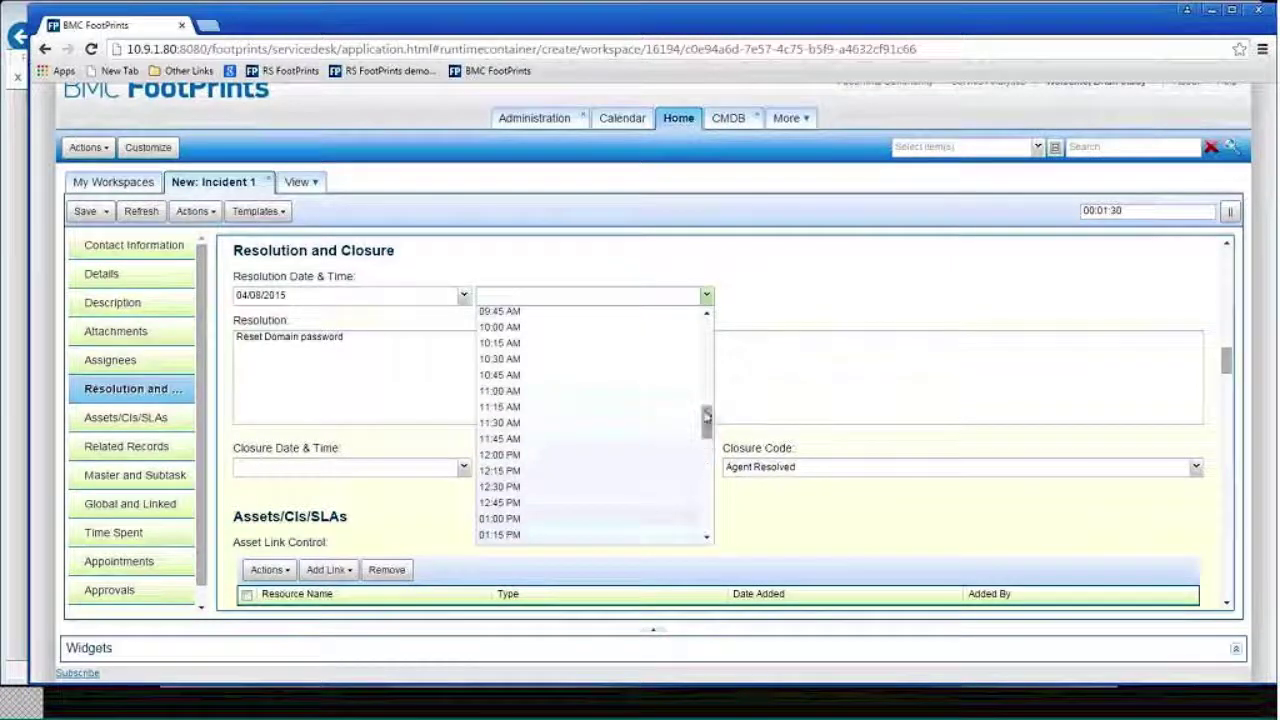
{"action": "scroll", "coordinate": [708, 483], "scroll_direction": "down", "scroll_amount": 4}
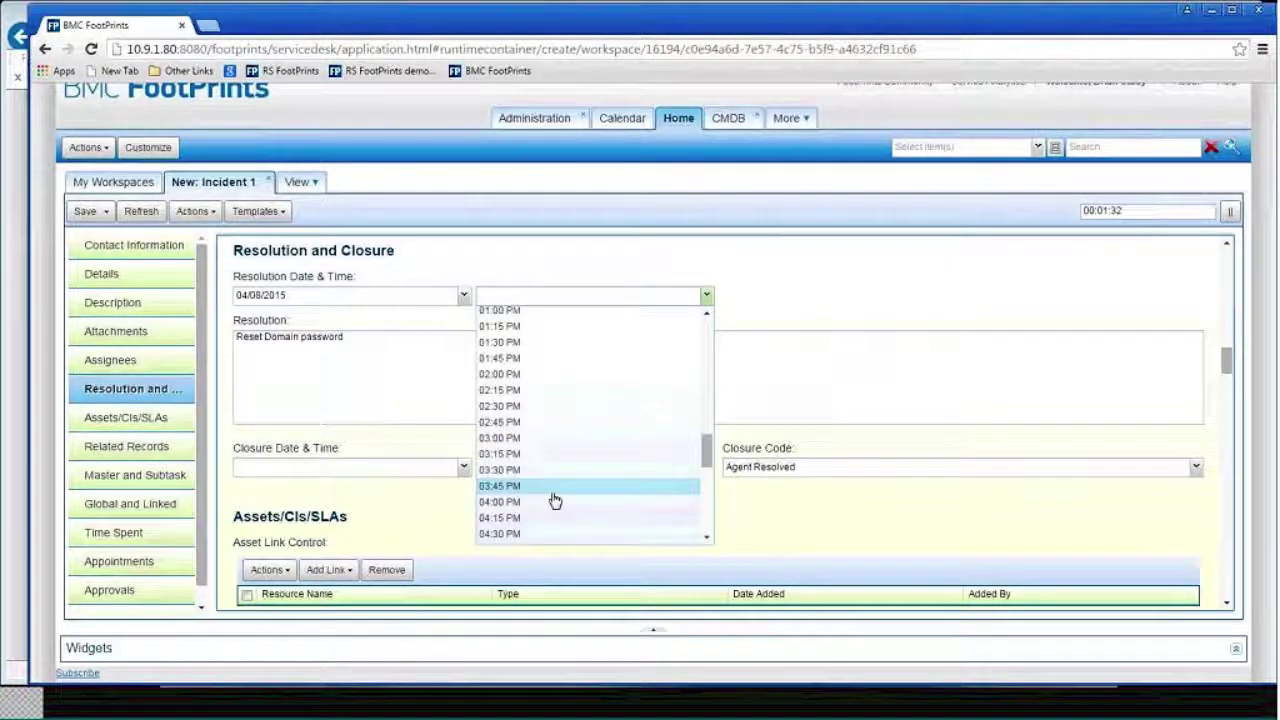
{"action": "left_click", "coordinate": [499, 487]}
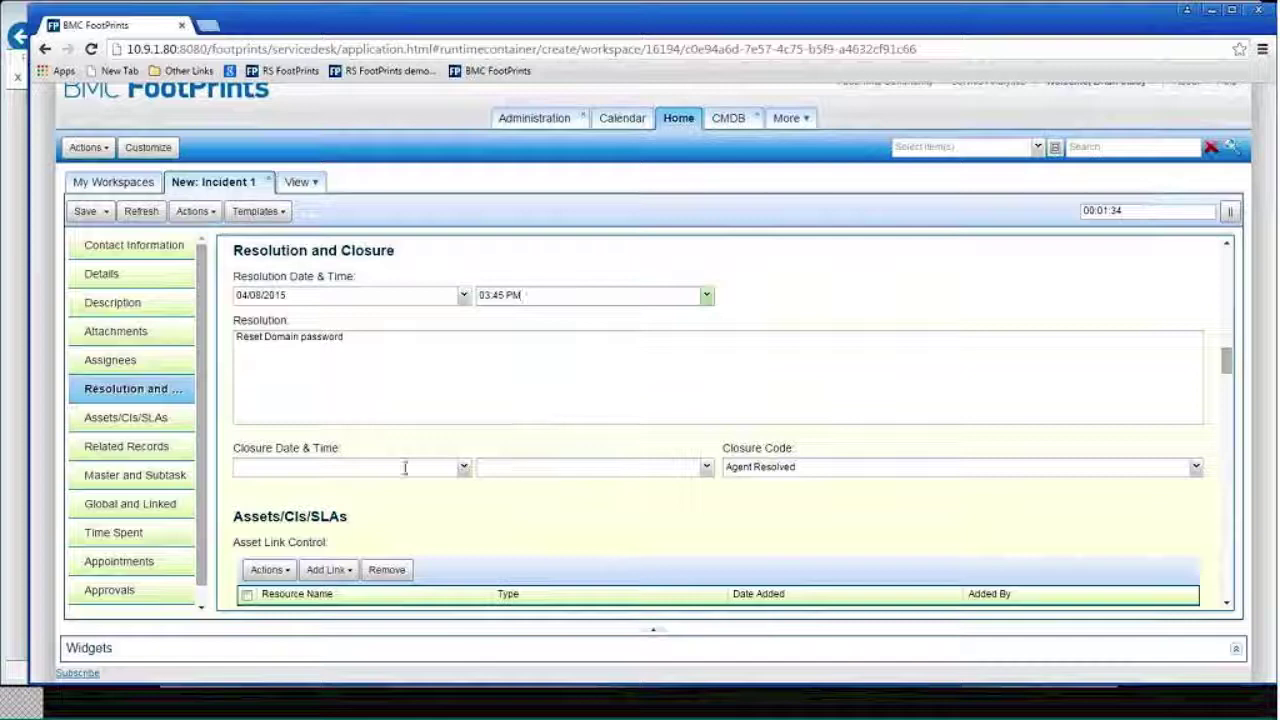
{"action": "left_click", "coordinate": [102, 214]}
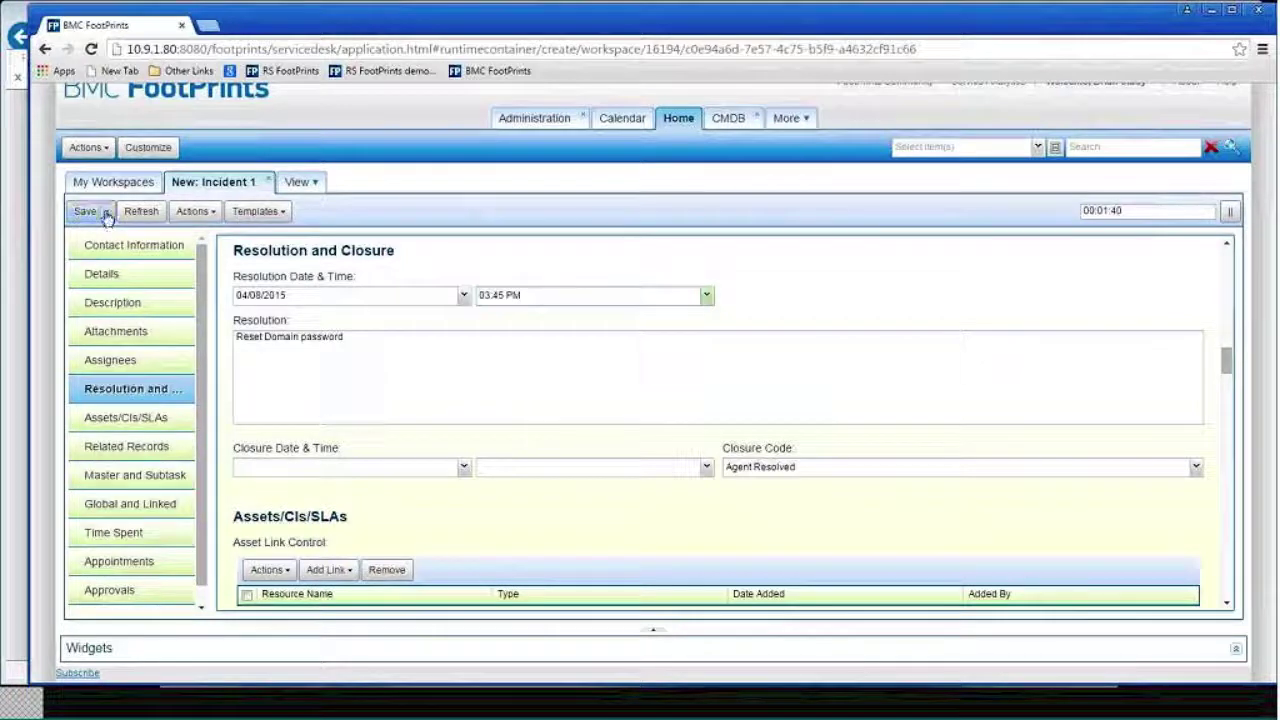
{"action": "left_click", "coordinate": [108, 256]}
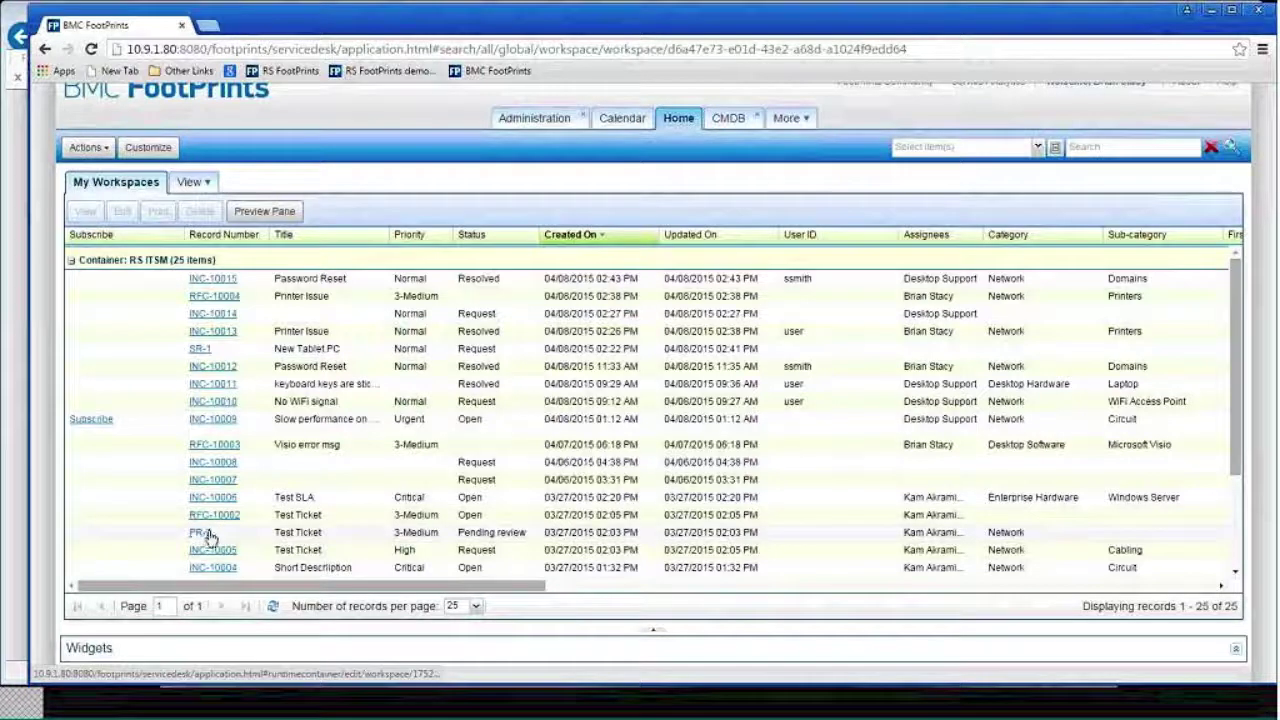
Step: Look through the workspace record list down to the oldest tickets and view the current week in the personal calendar
{"action": "scroll", "coordinate": [208, 550], "scroll_direction": "down", "scroll_amount": 3}
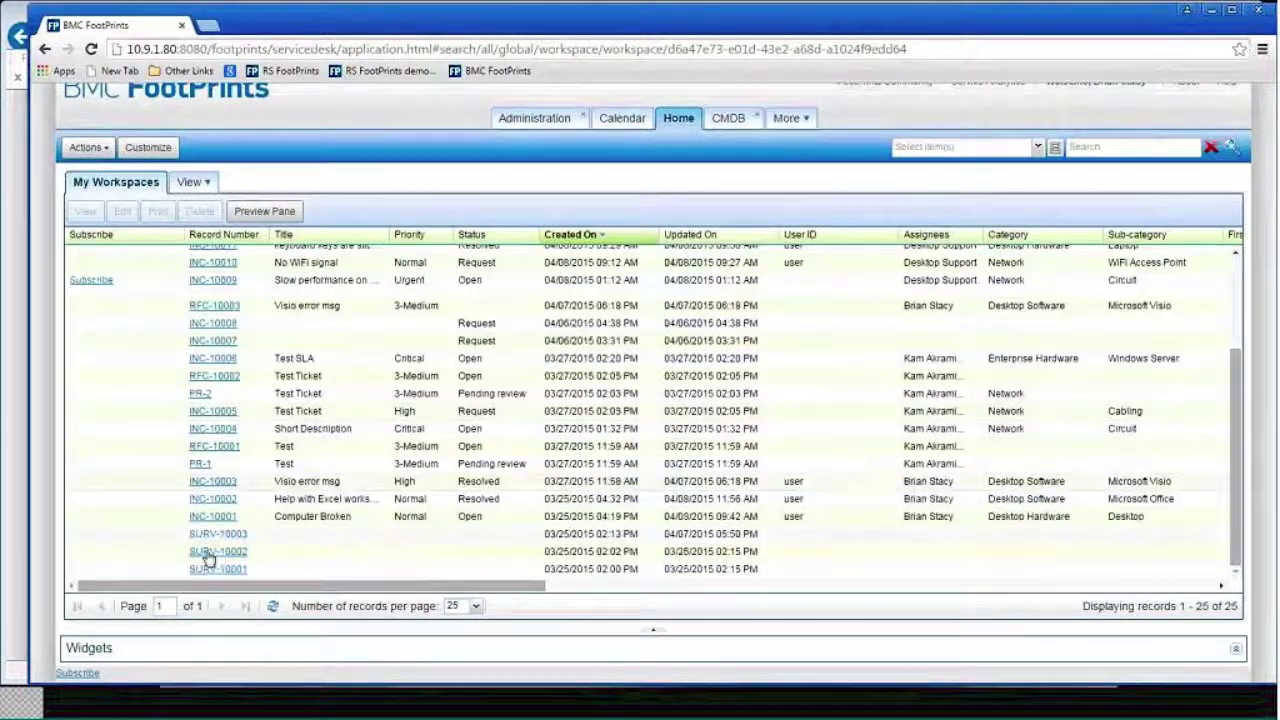
{"action": "left_click", "coordinate": [605, 120]}
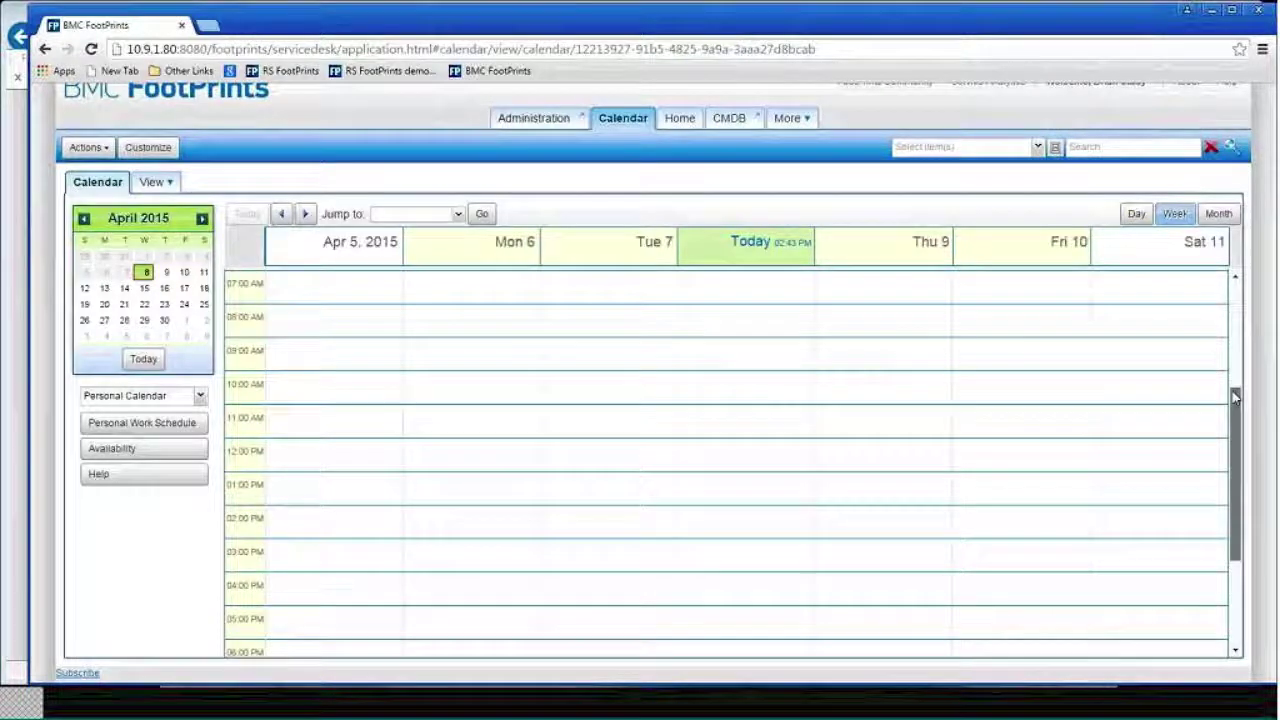
{"action": "left_click_drag", "start_coordinate": [1235, 397], "coordinate": [1063, 131]}
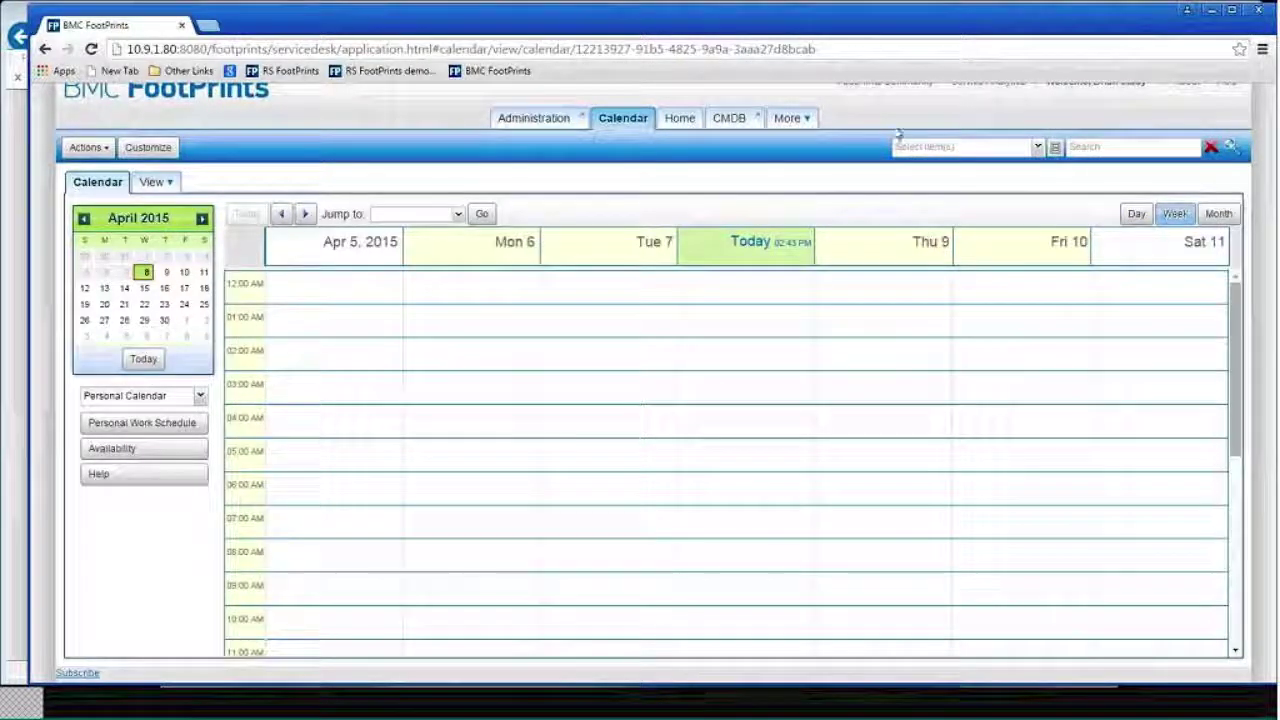
Step: Open the Service Analytics reports page and return to the Home workspace with its record list and widgets
{"action": "left_click", "coordinate": [785, 128]}
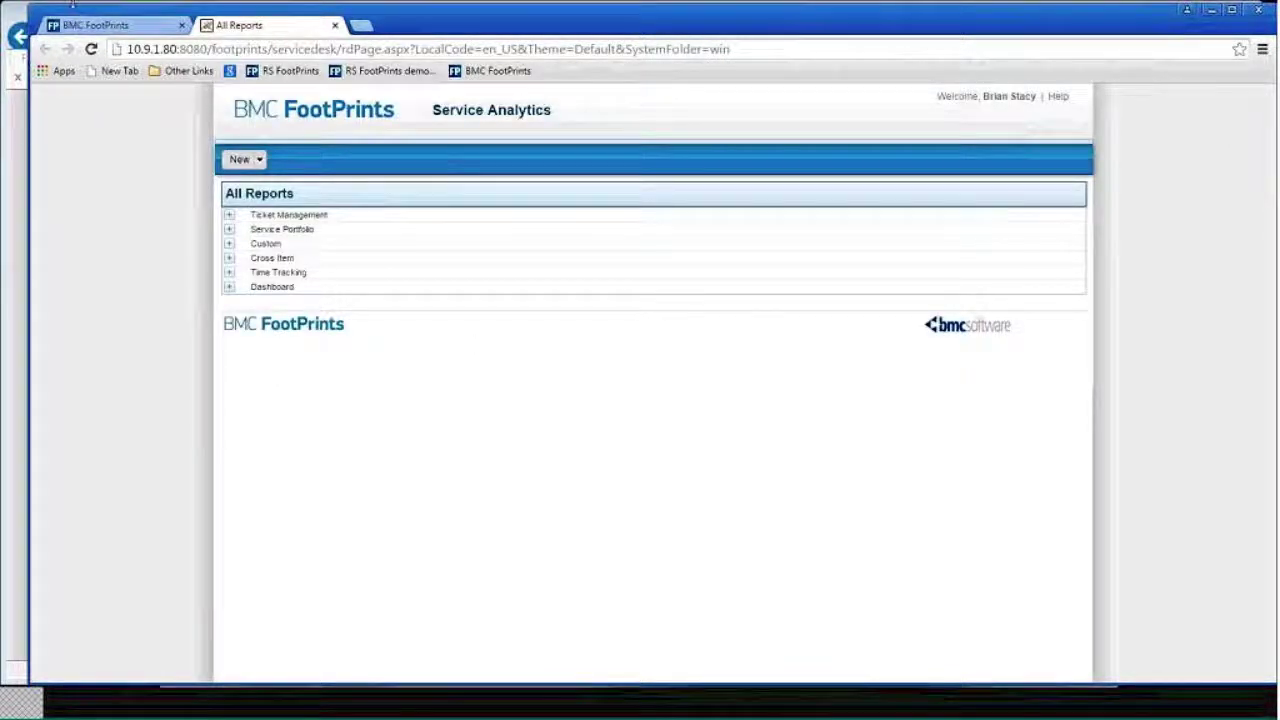
{"action": "left_click", "coordinate": [100, 25]}
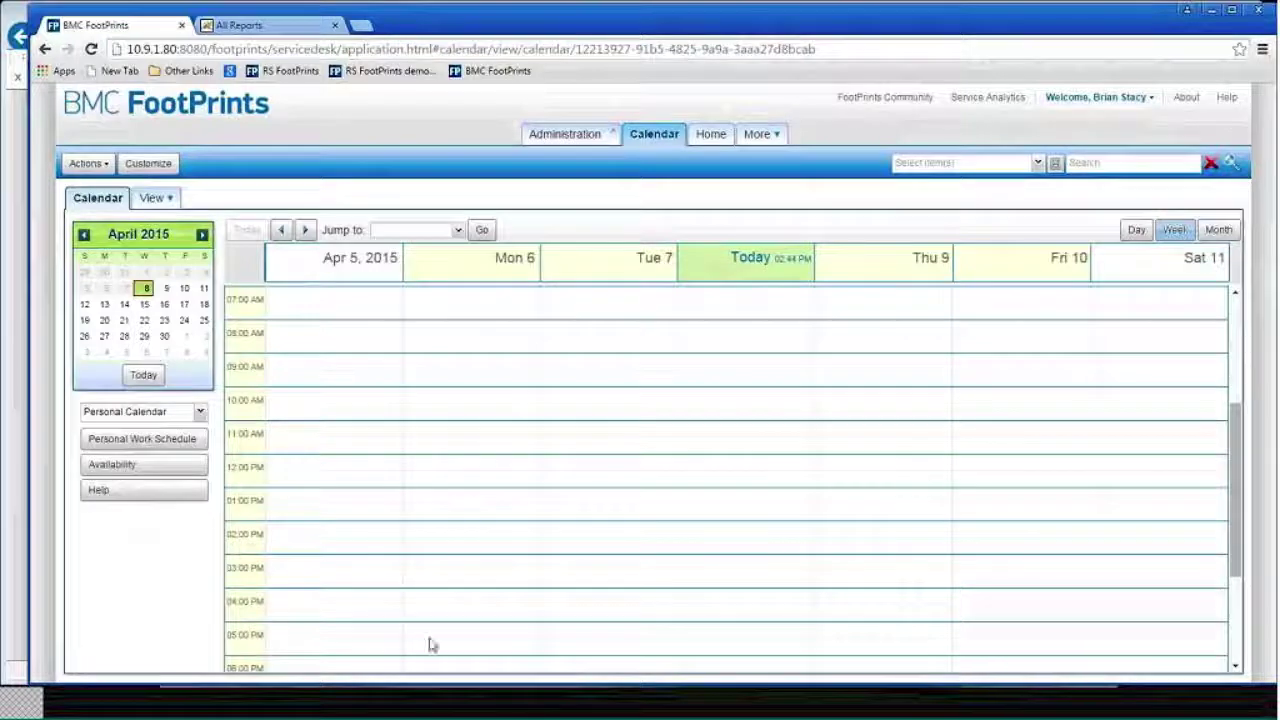
{"action": "left_click", "coordinate": [708, 136]}
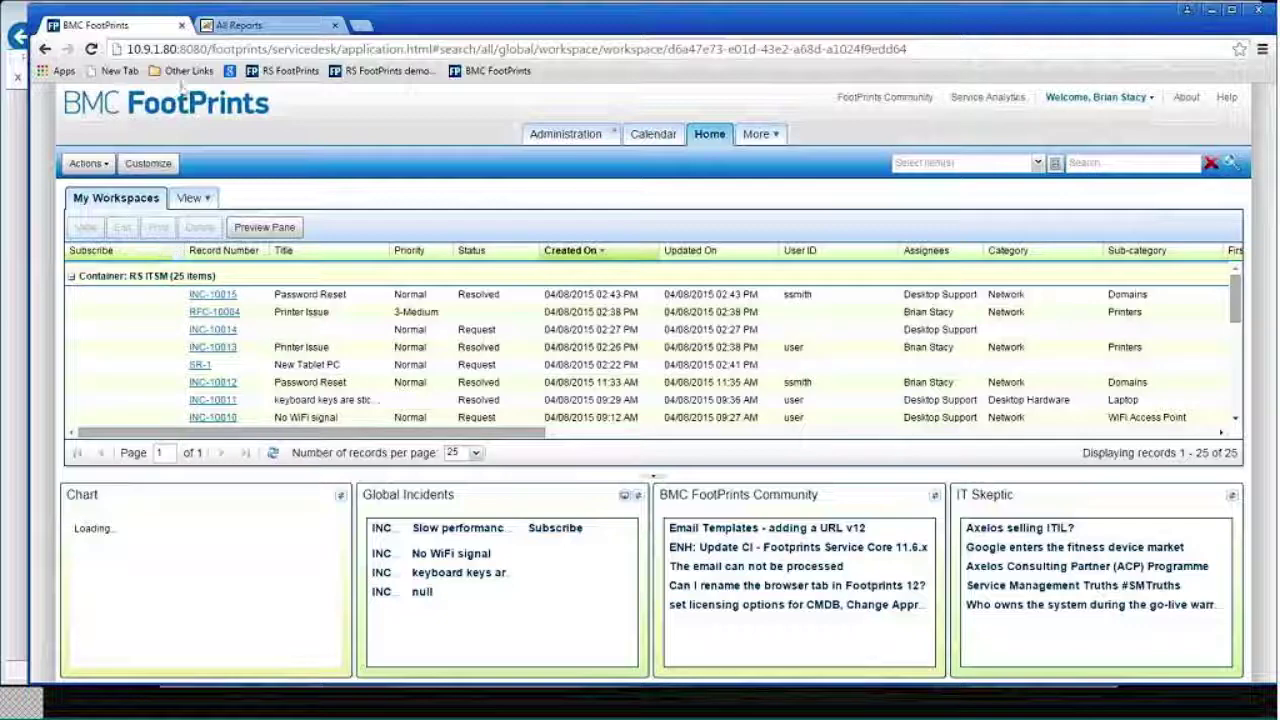
Step: Show the available Ticket Management reports in Service Analytics
{"action": "left_click", "coordinate": [245, 25]}
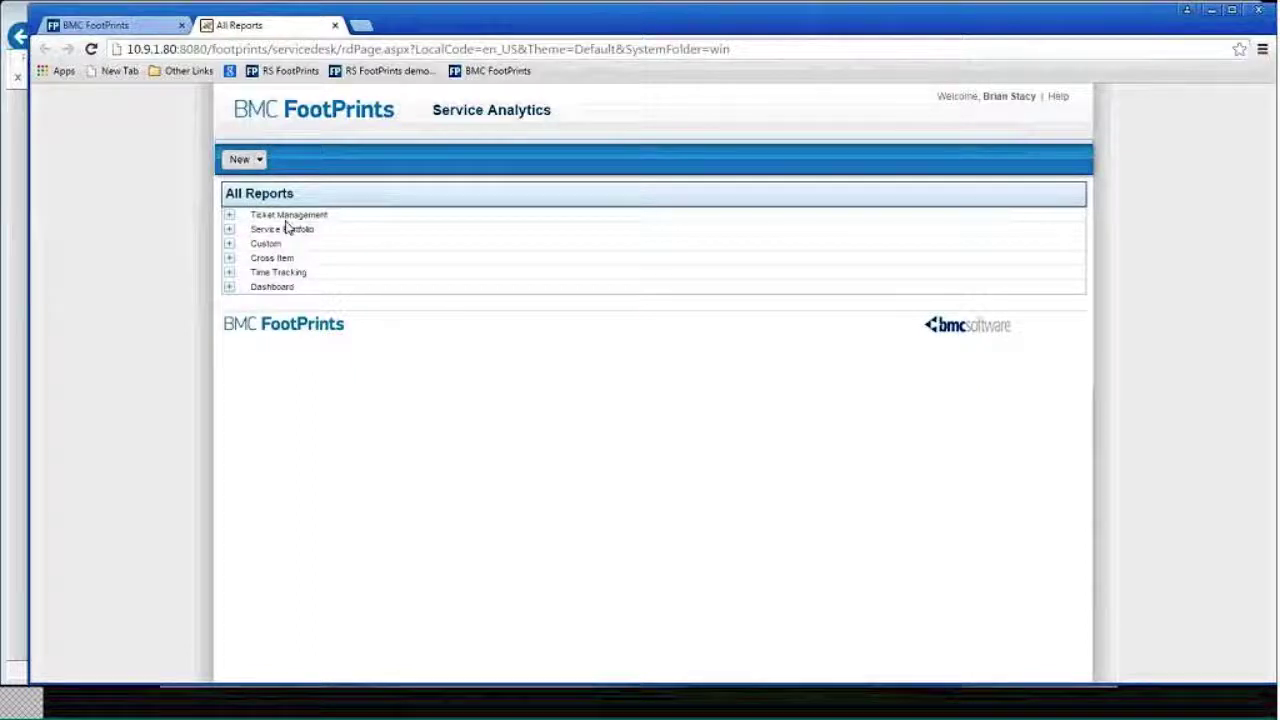
{"action": "left_click", "coordinate": [230, 219]}
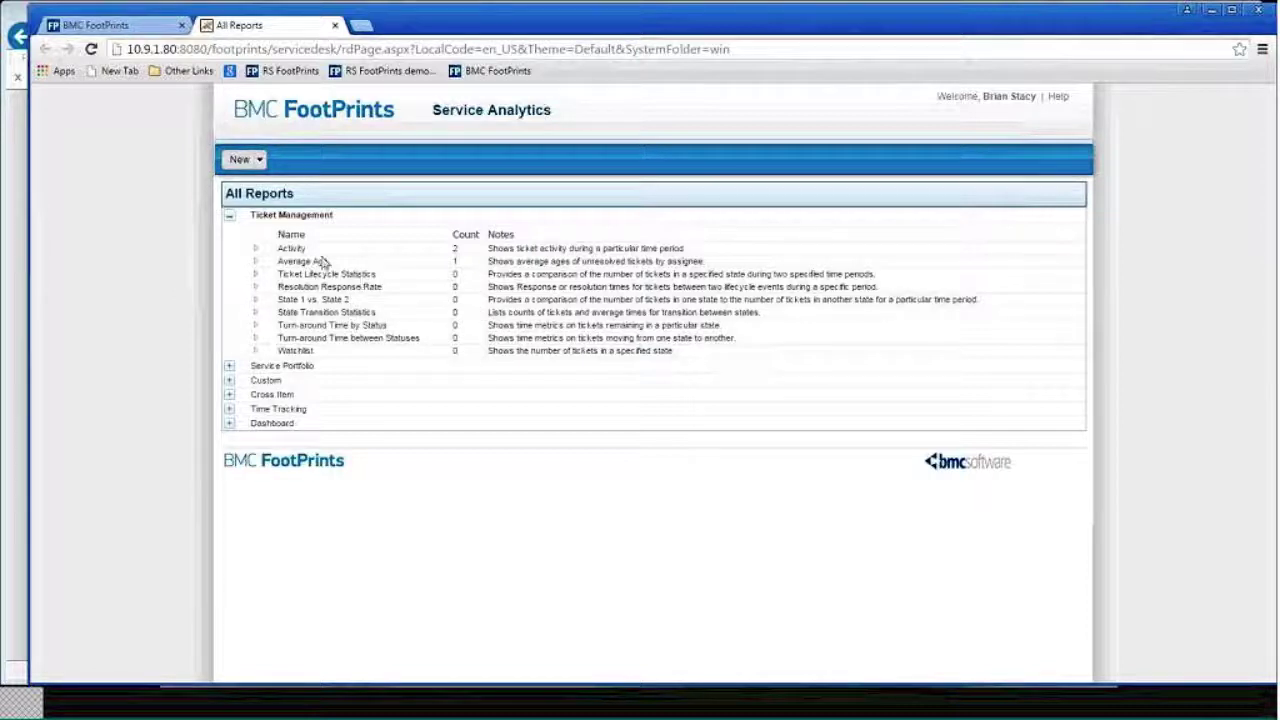
Step: Open the Incidents Activity report from the Activity reports and look through its settings, filters, table and chart
{"action": "left_click", "coordinate": [256, 251]}
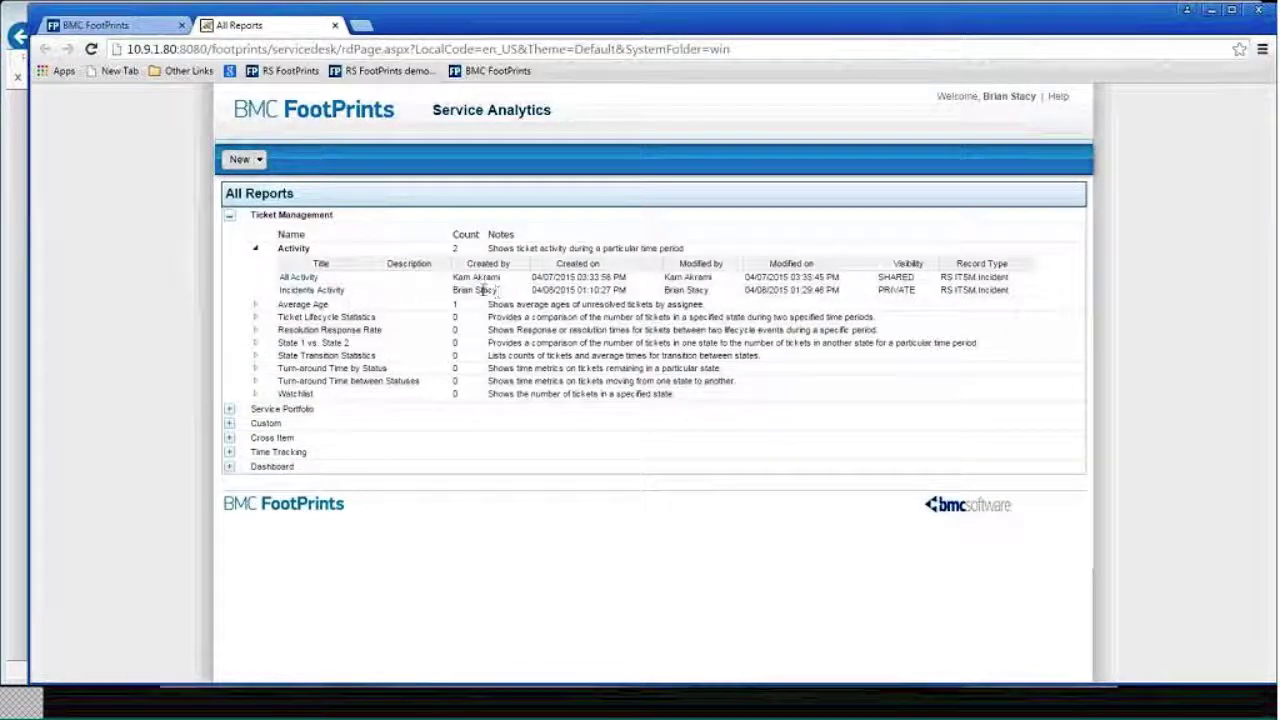
{"action": "left_click", "coordinate": [312, 291]}
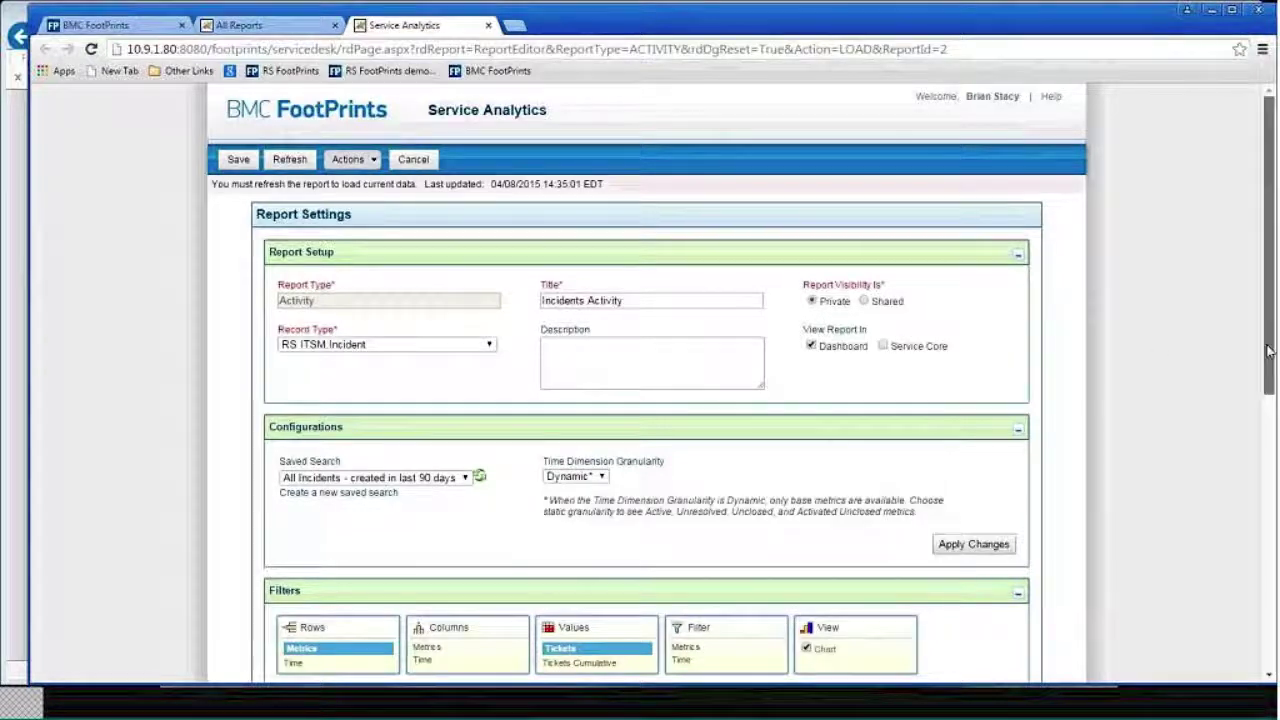
{"action": "left_click_drag", "start_coordinate": [1267, 374], "coordinate": [1250, 562]}
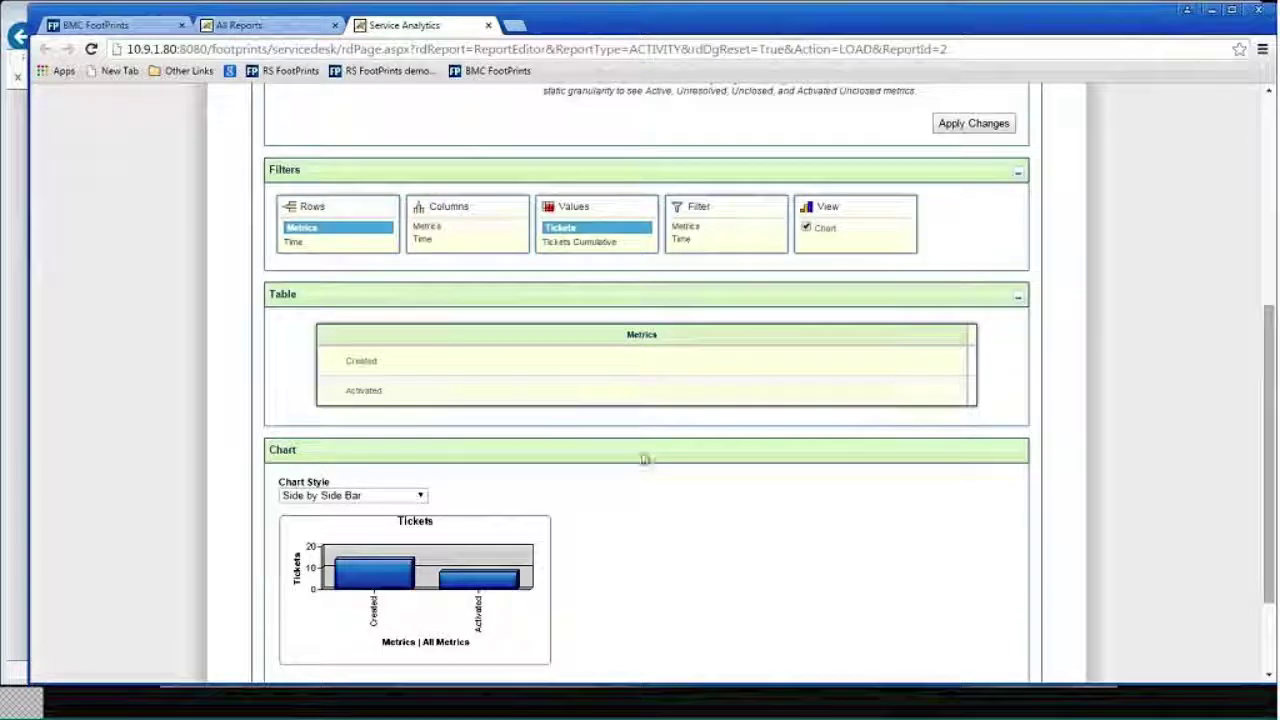
{"action": "mouse_move", "coordinate": [440, 575]}
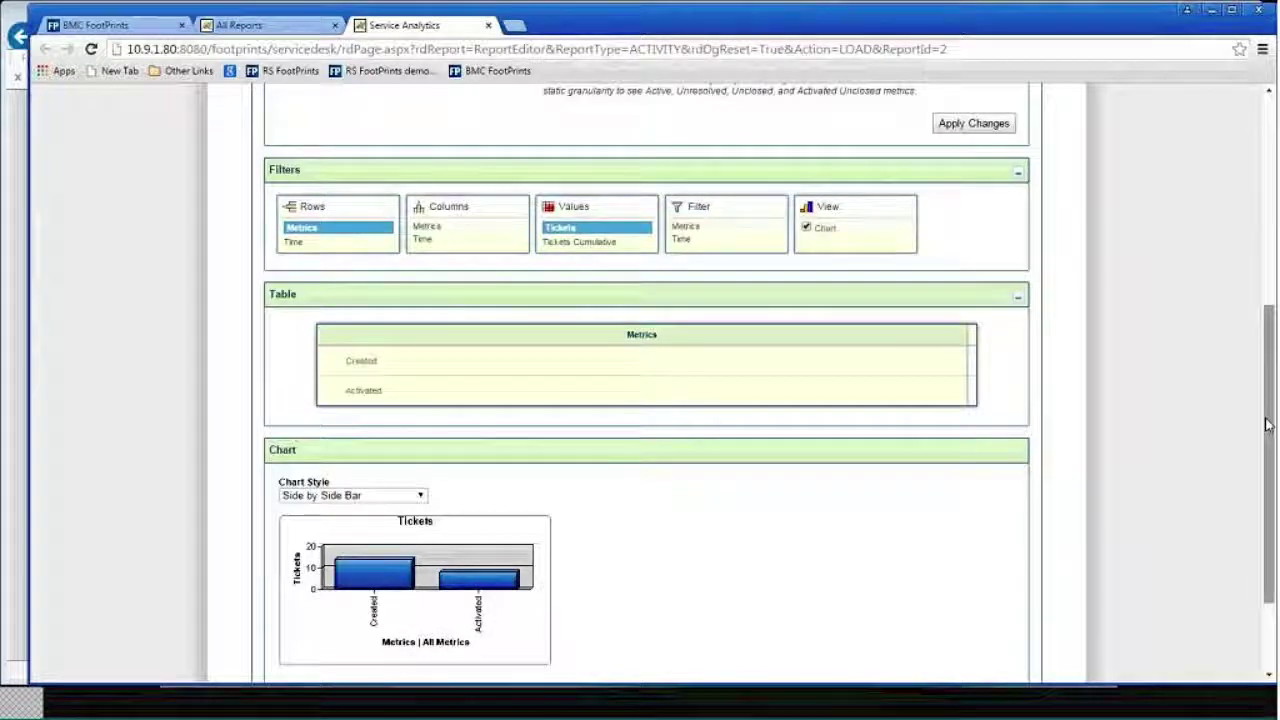
{"action": "left_click_drag", "start_coordinate": [1268, 420], "coordinate": [1267, 281]}
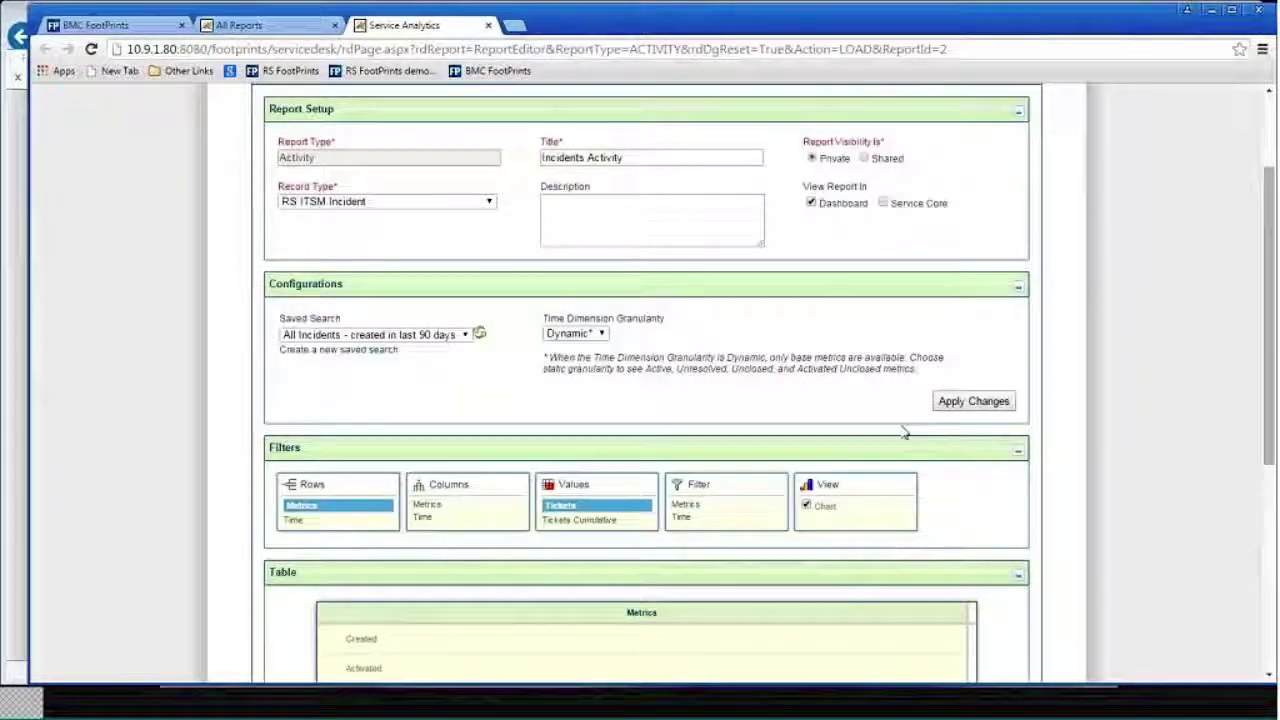
Step: Read the ticket counts of the Created and Activated bars in the report's Tickets chart
{"action": "left_click_drag", "start_coordinate": [1268, 425], "coordinate": [1268, 545]}
{"action": "scroll", "coordinate": [480, 89], "scroll_direction": "down", "scroll_amount": 2}
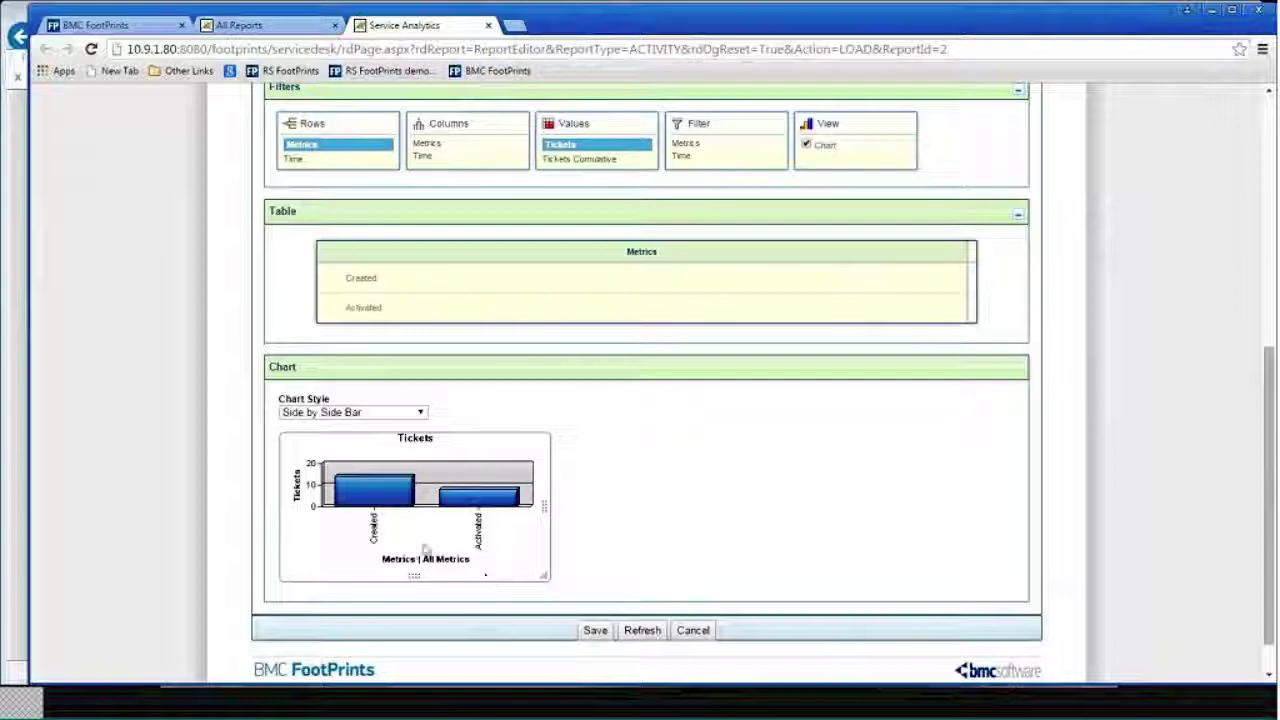
{"action": "mouse_move", "coordinate": [368, 502]}
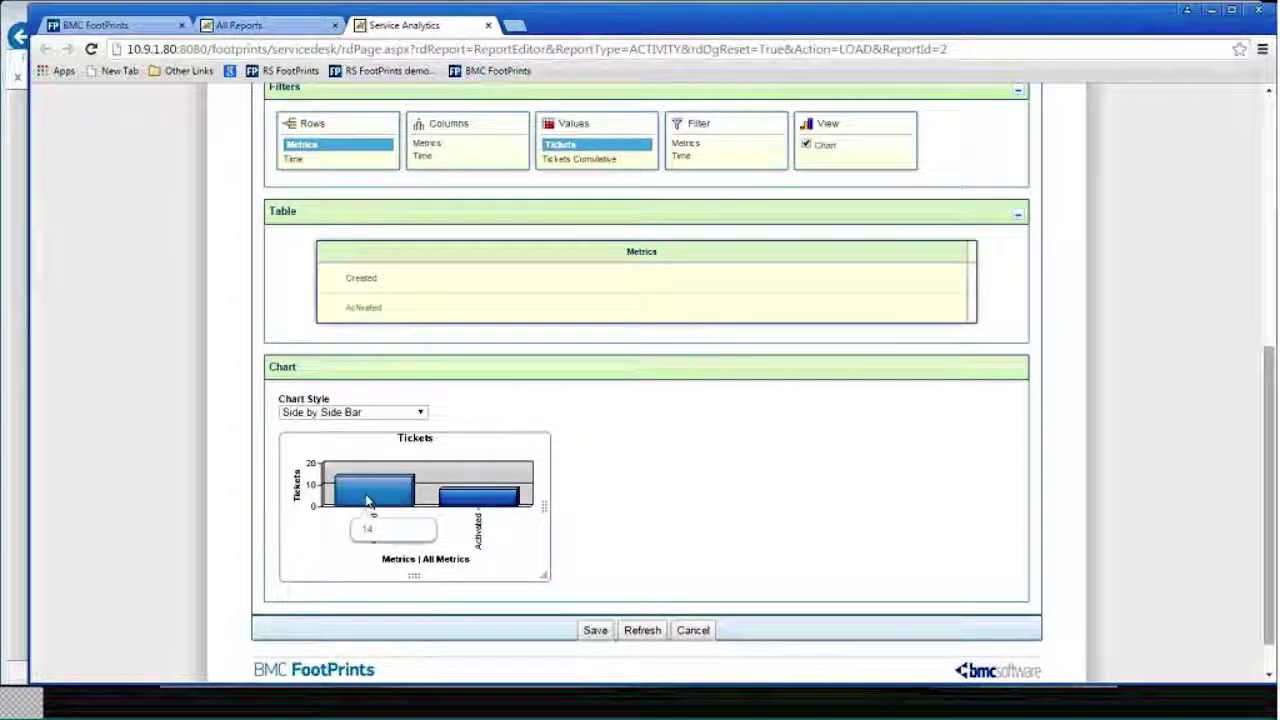
{"action": "mouse_move", "coordinate": [482, 503]}
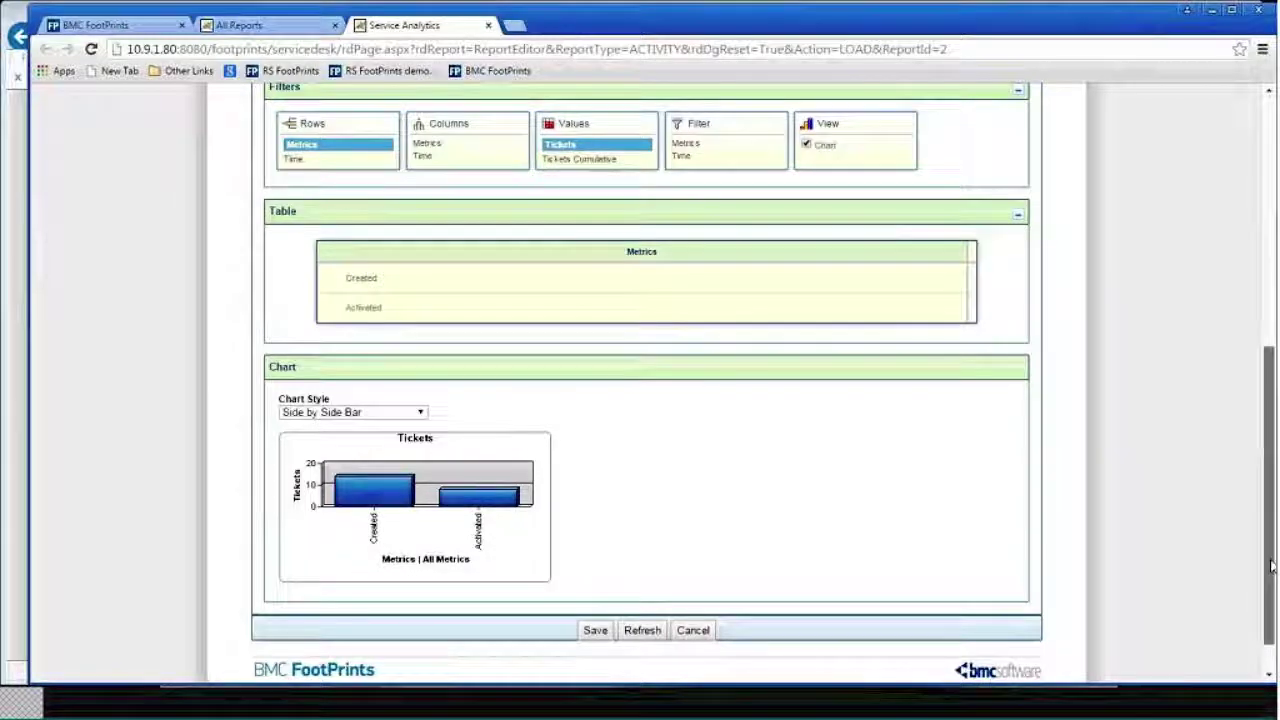
Step: Review the report's configuration and filters again and view the actions available for the report
{"action": "left_click_drag", "start_coordinate": [1270, 567], "coordinate": [1262, 391]}
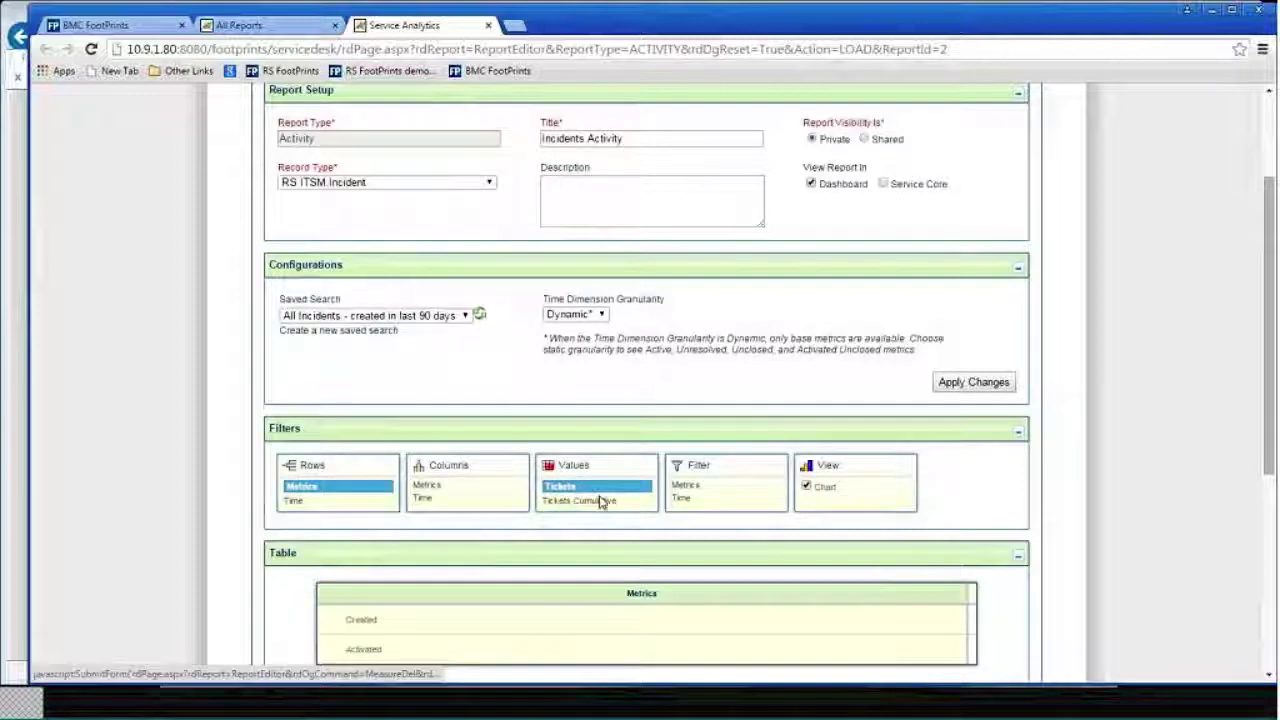
{"action": "left_click_drag", "start_coordinate": [1270, 470], "coordinate": [1270, 668]}
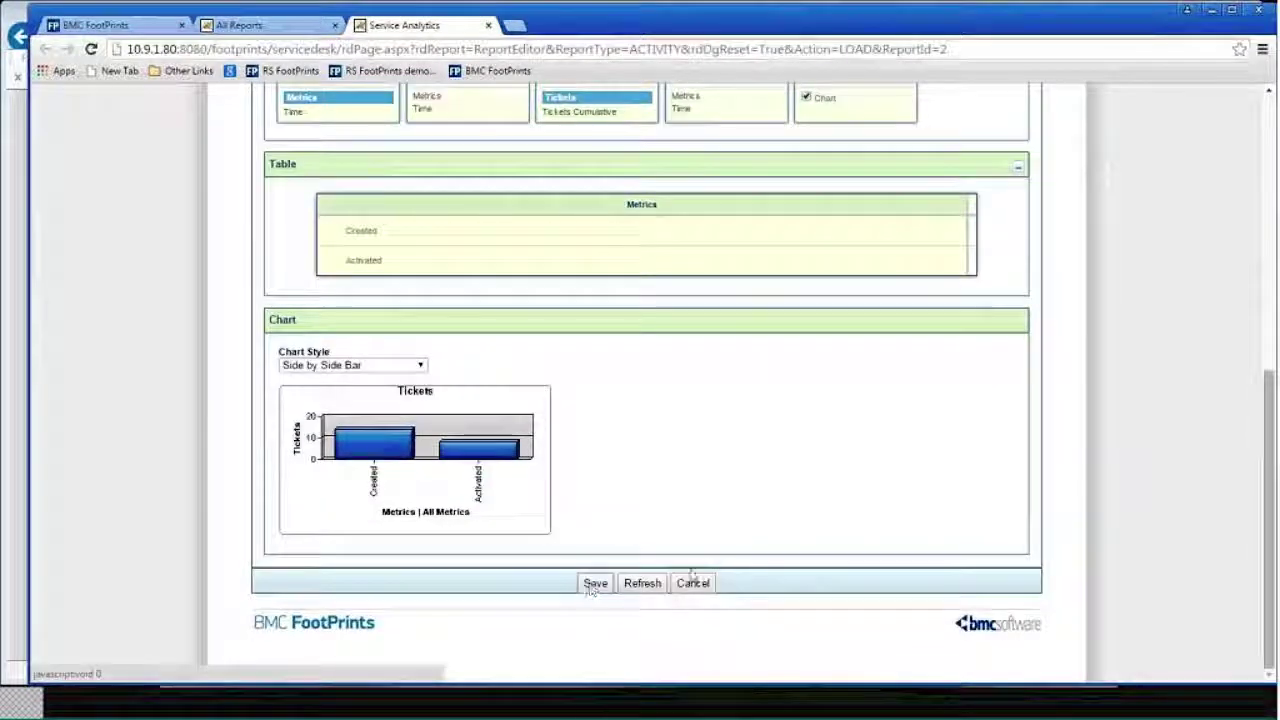
{"action": "left_click_drag", "start_coordinate": [1270, 488], "coordinate": [1262, 190]}
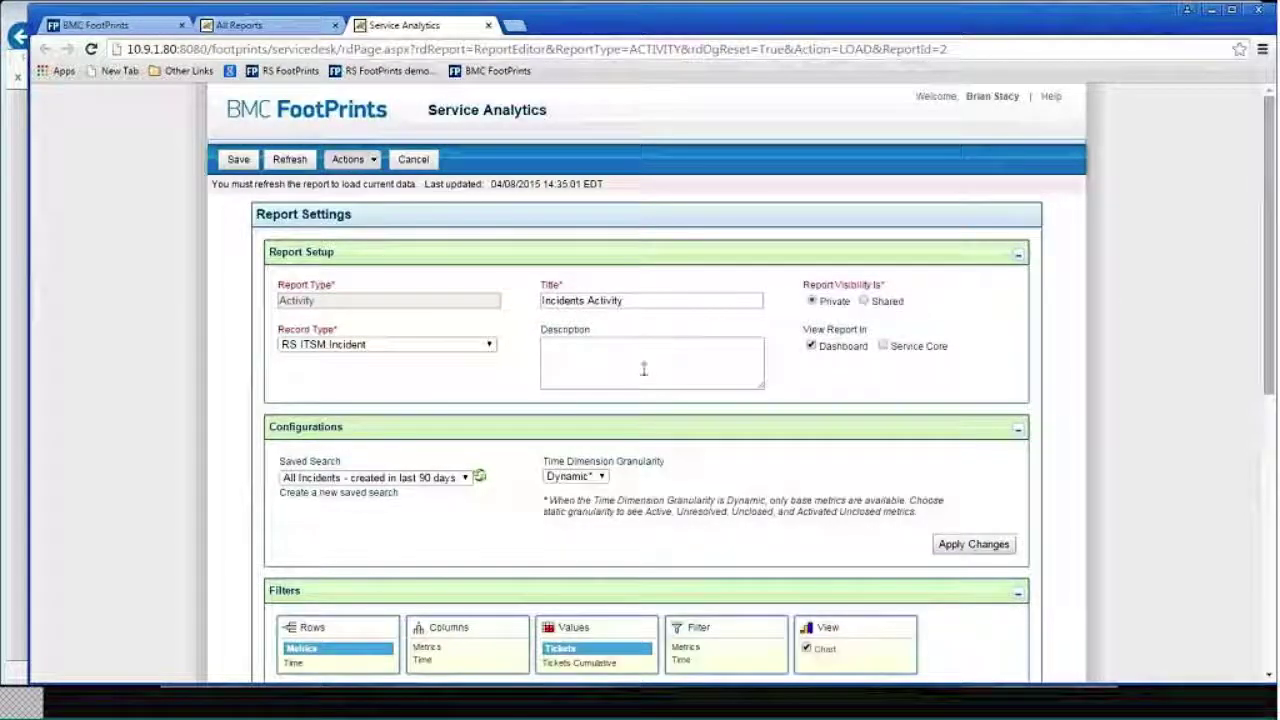
{"action": "left_click", "coordinate": [372, 162]}
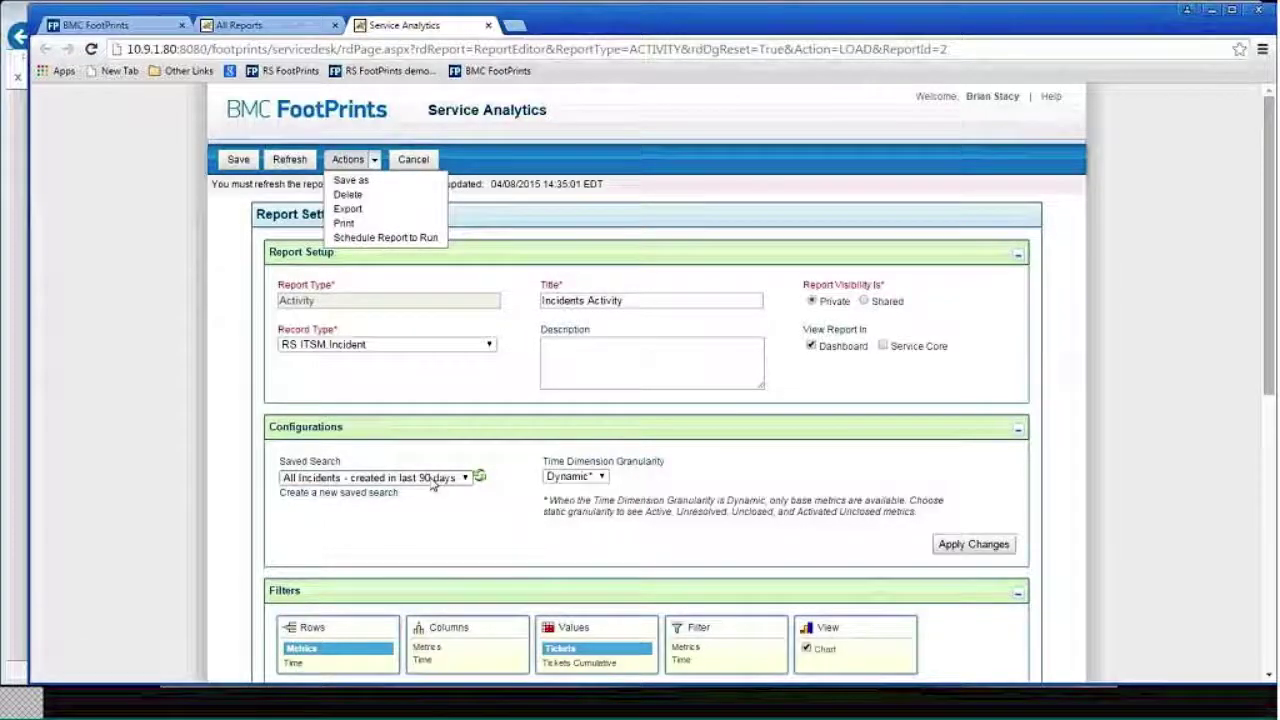
{"action": "left_click", "coordinate": [374, 162]}
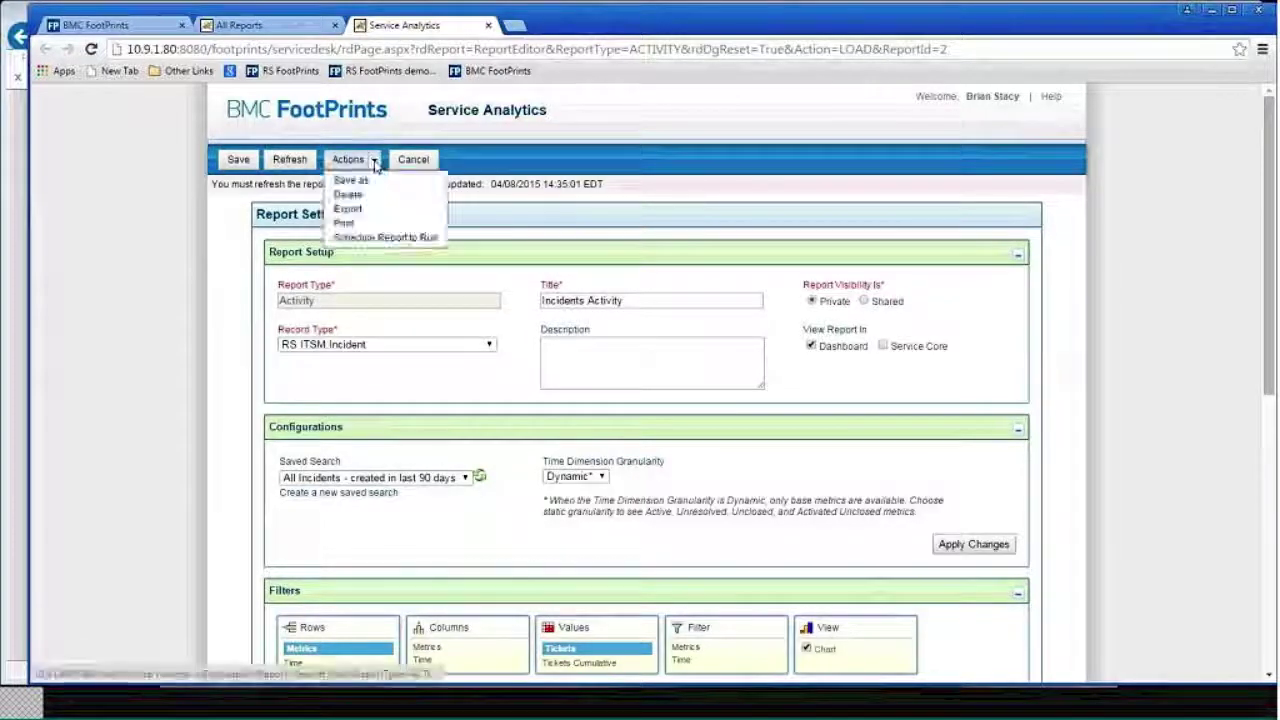